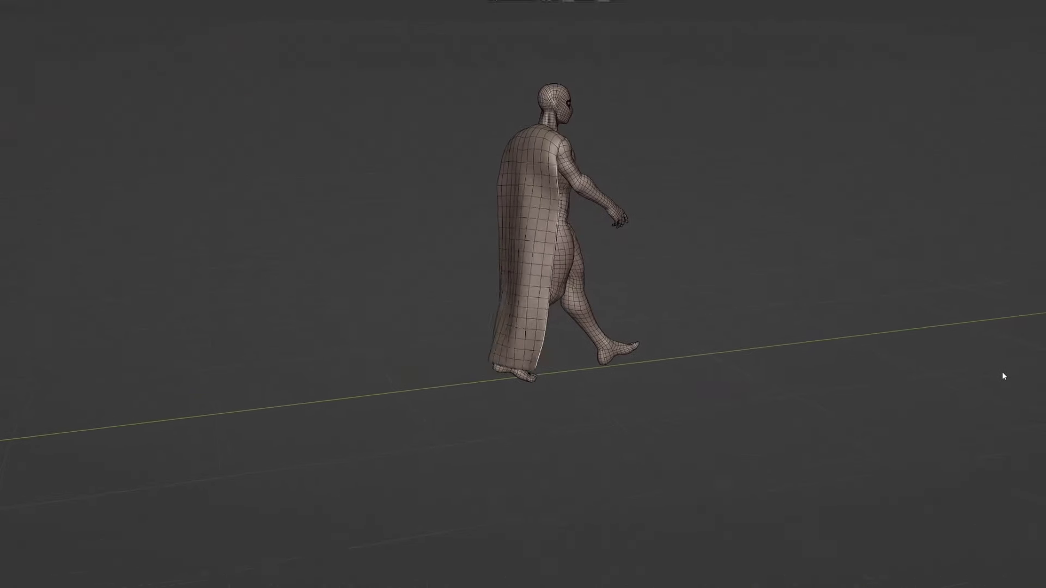
pyautogui.moveTo(1040, 372); pyautogui.dragTo(1045, 376, button='middle')
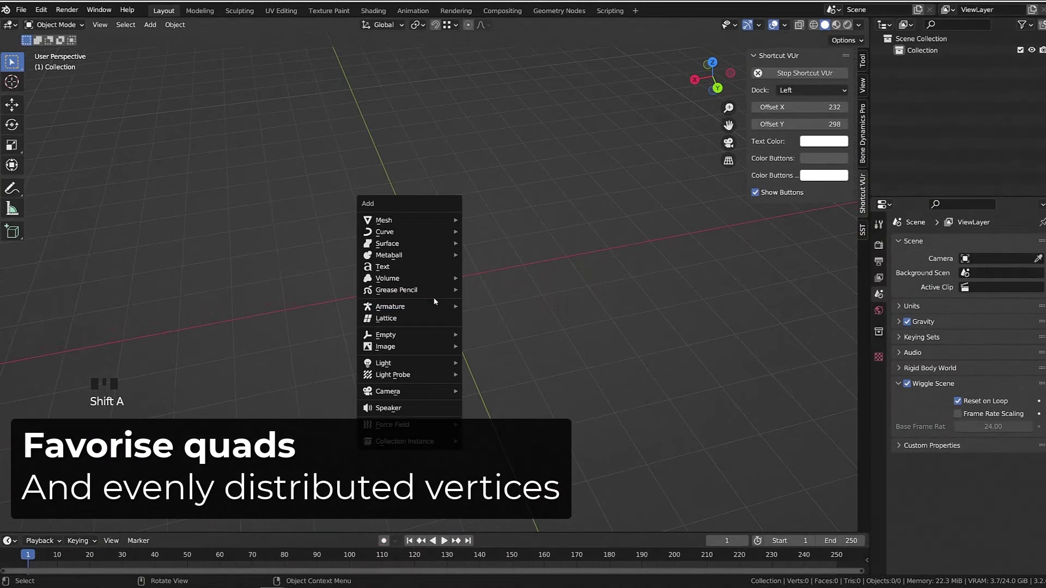
# Add a plane mesh at the world origin.
pyautogui.moveTo(386, 220)
pyautogui.click(482, 217)
pyautogui.moveTo(446, 361); pyautogui.dragTo(512, 353, button='middle')
# Subdivide the whole plane in Edit Mode with 7 cuts.
pyautogui.press('Tab')
pyautogui.scroll(5, 436, 281)
pyautogui.rightClick(441, 278)
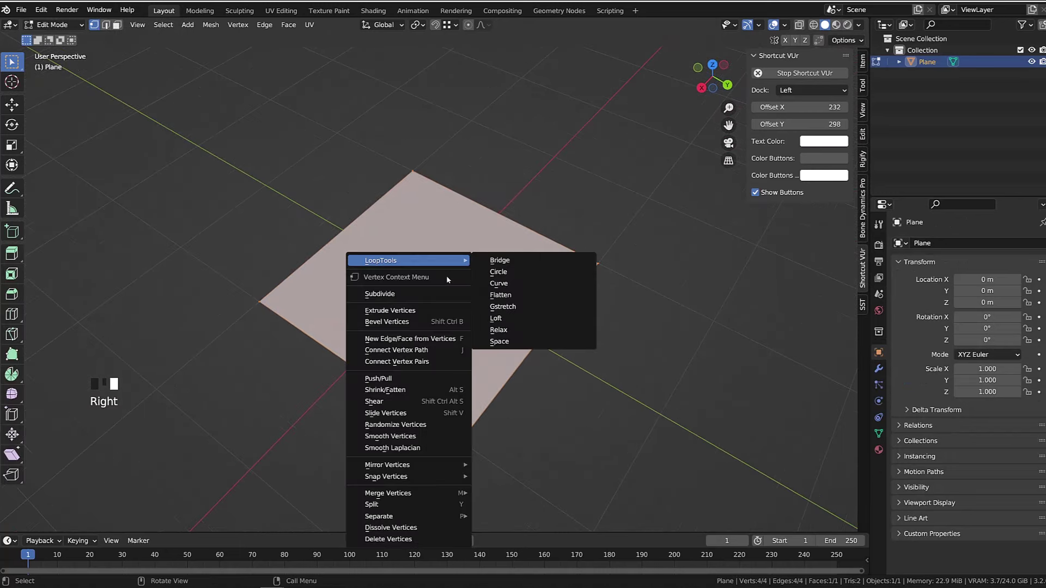
pyautogui.click(419, 299)
pyautogui.click(39, 523)
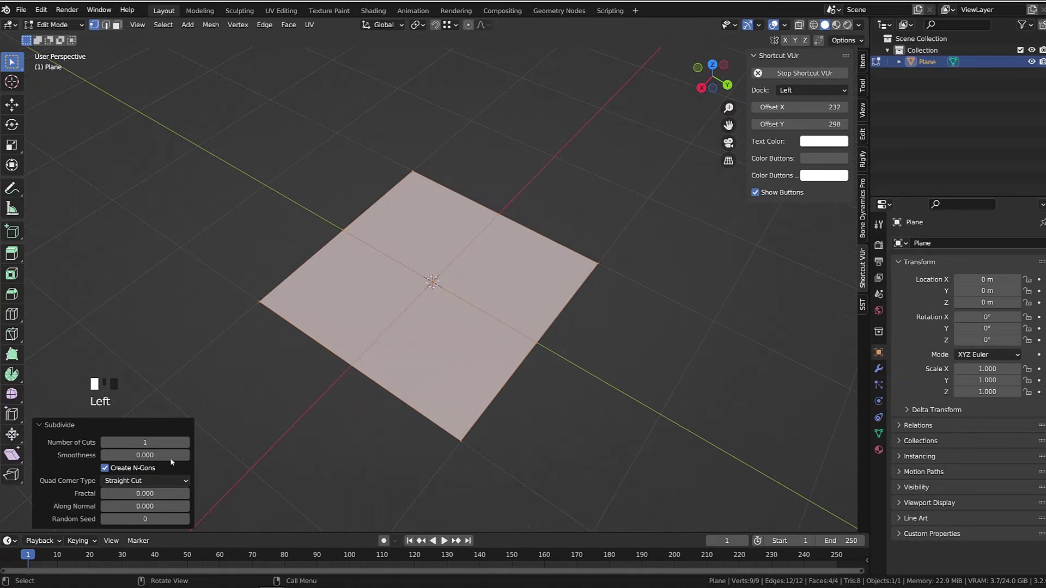
pyautogui.click(187, 442)
pyautogui.scroll(-2, 432, 423)
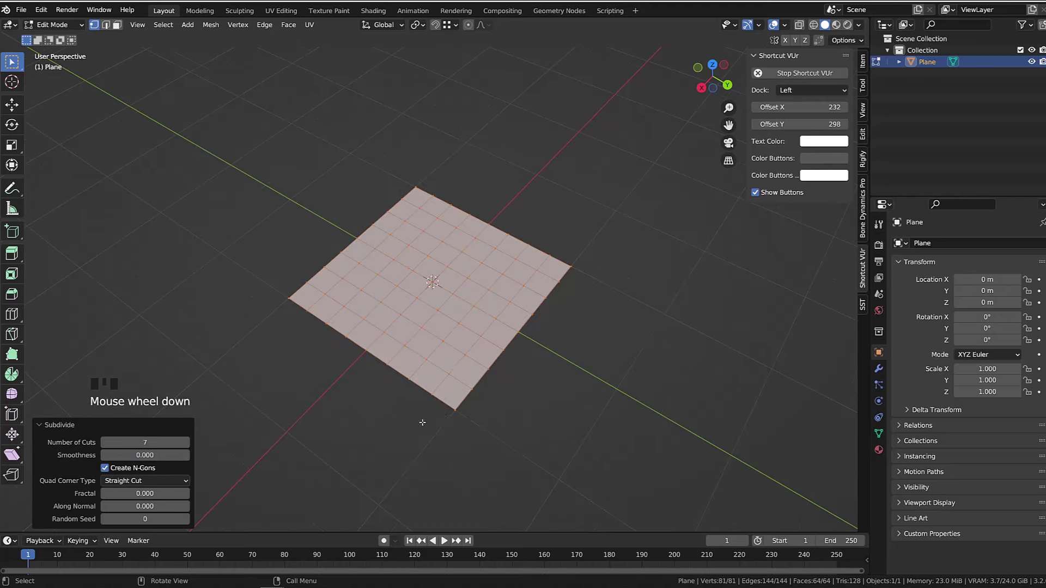
pyautogui.moveTo(433, 422); pyautogui.dragTo(419, 322, button='middle')
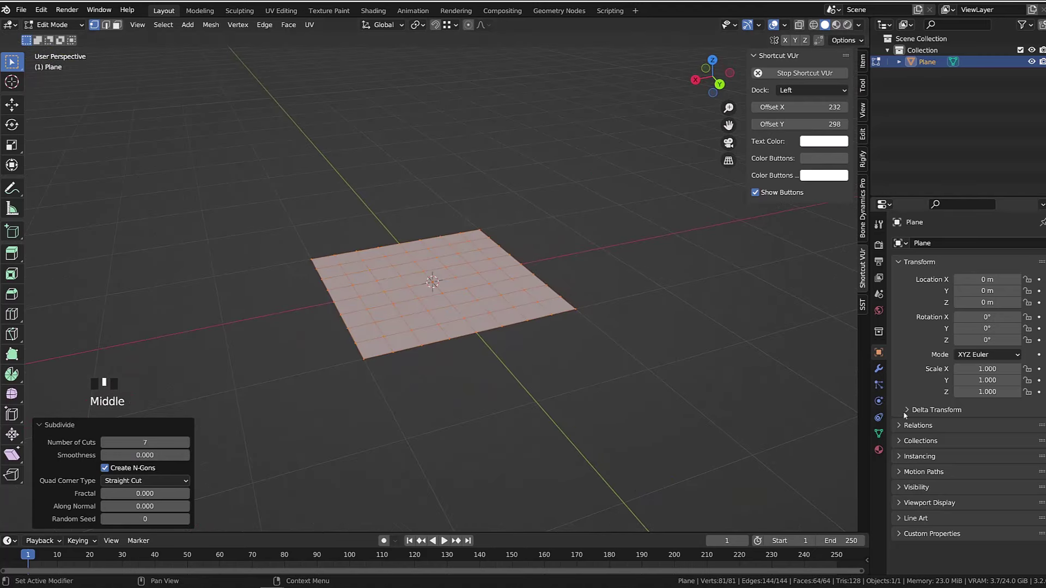
# Return to Object Mode and show the Wireframe overlay in the viewport.
pyautogui.press('Tab')
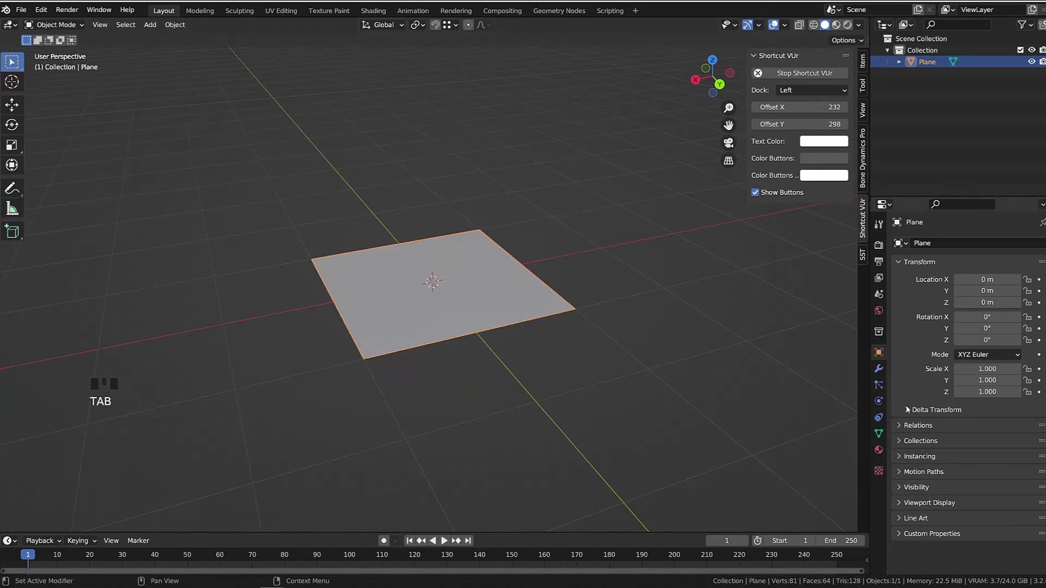
pyautogui.click(785, 25)
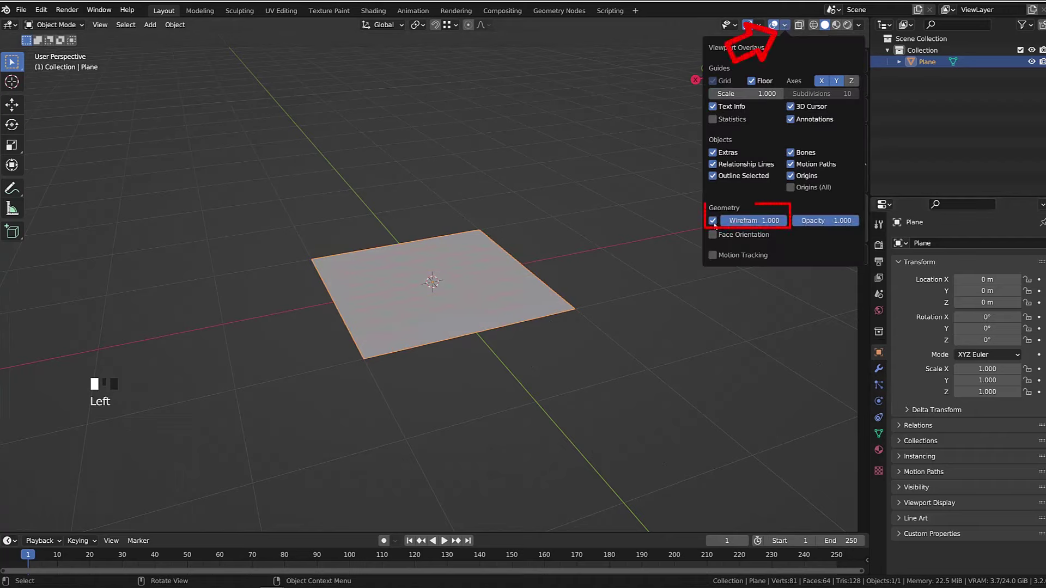
pyautogui.moveTo(448, 306); pyautogui.dragTo(533, 308, button='middle')
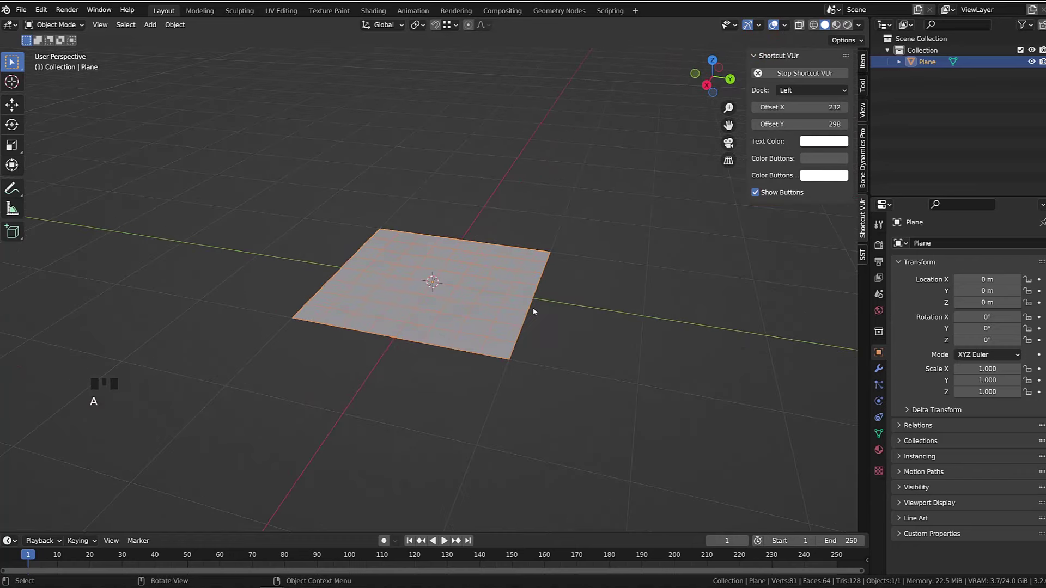
pyautogui.click(879, 369)
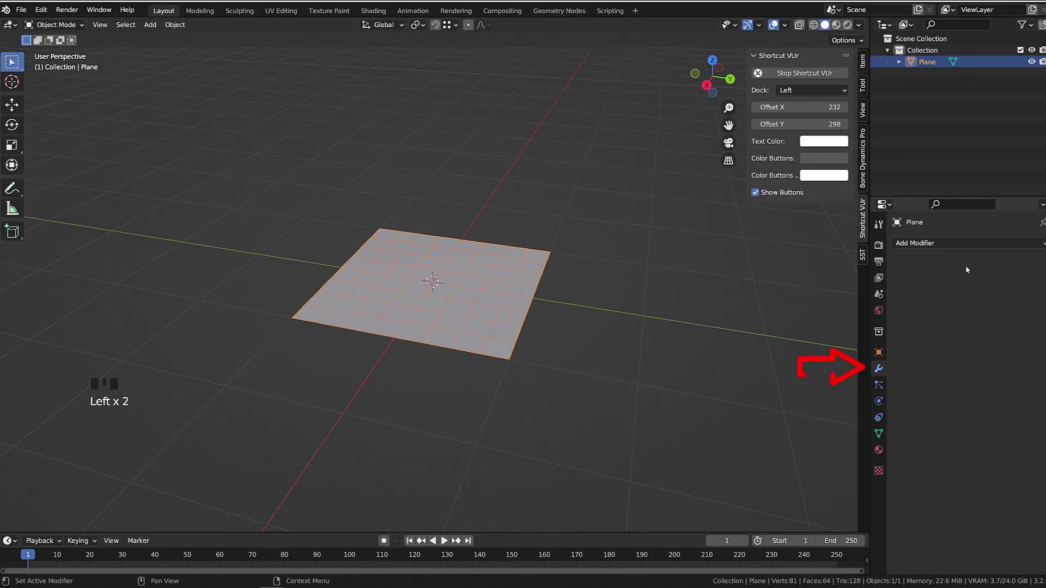
pyautogui.click(963, 245)
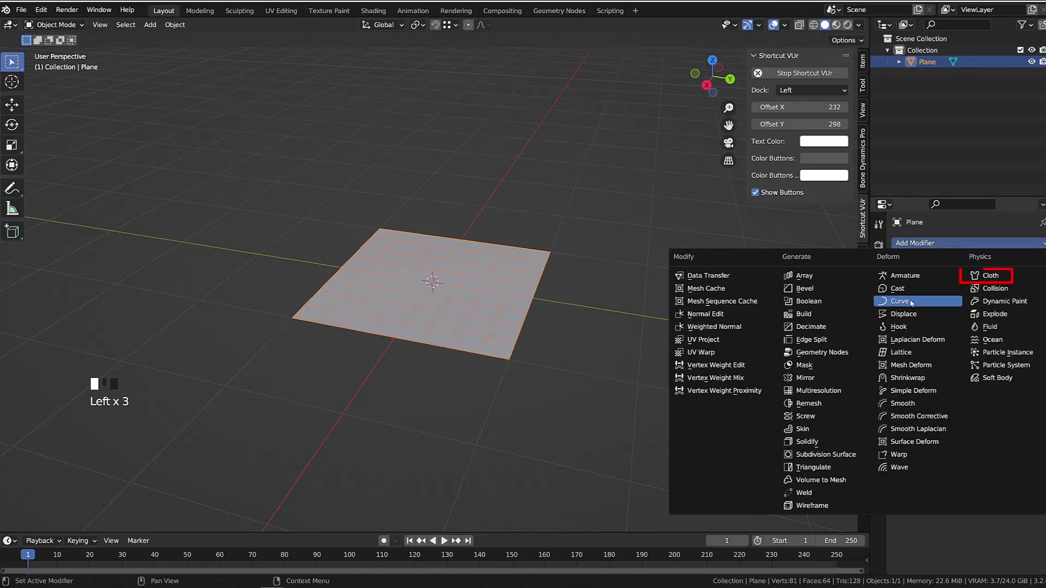
pyautogui.press('Escape')
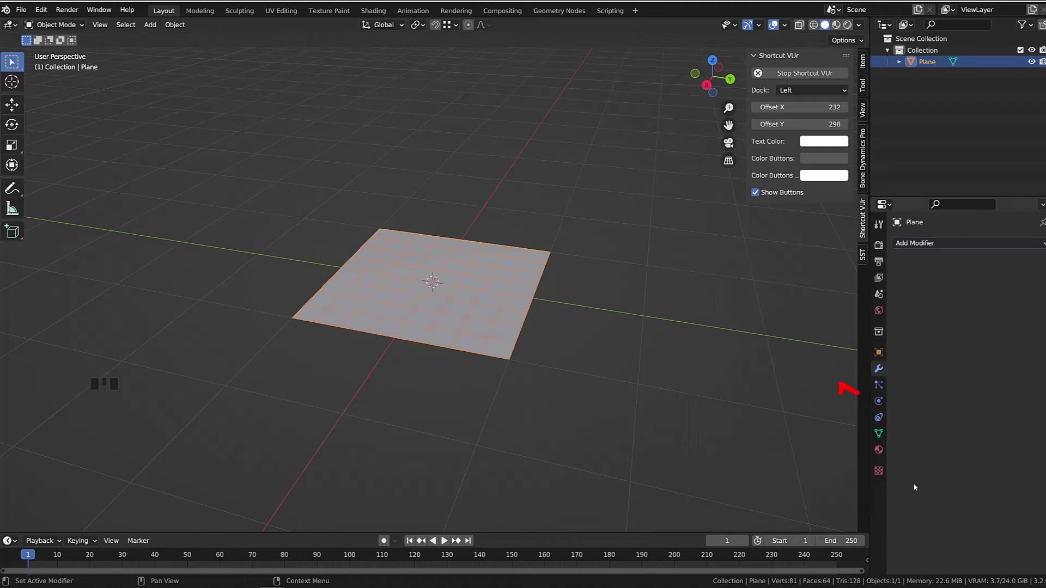
# Enable Cloth physics on the plane.
pyautogui.click(878, 401)
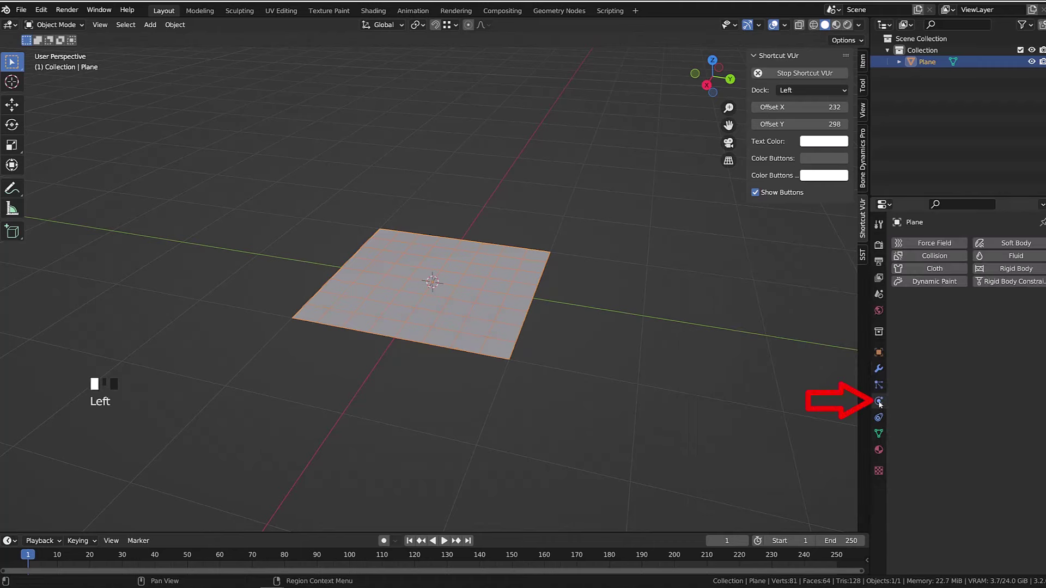
pyautogui.click(938, 268)
# Enlarge the timeline area, play the plane's cloth simulation and rewind it to frame 0.
pyautogui.scroll(-3, 303, 467)
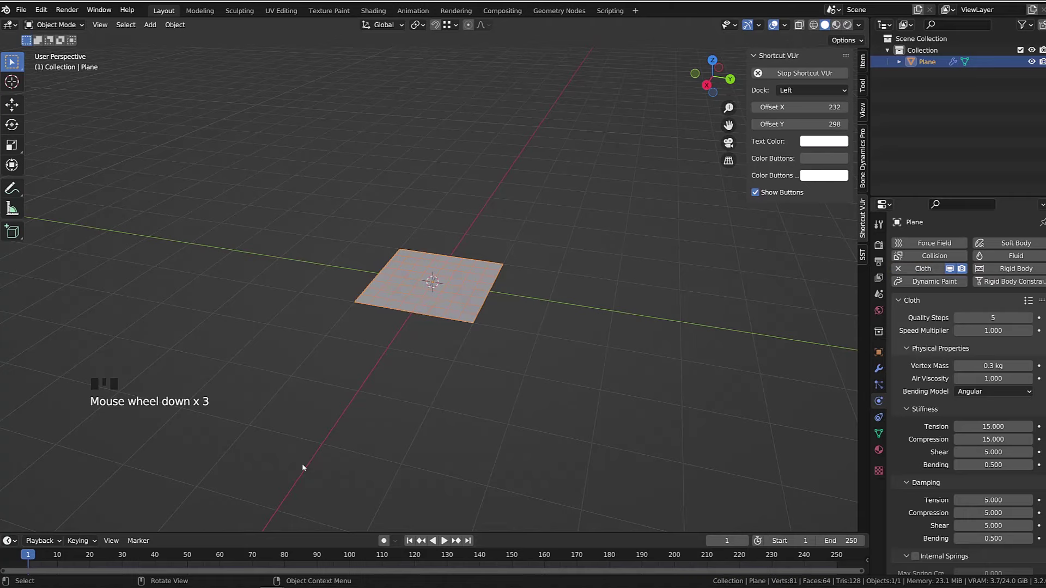
pyautogui.moveTo(217, 532); pyautogui.dragTo(213, 423)
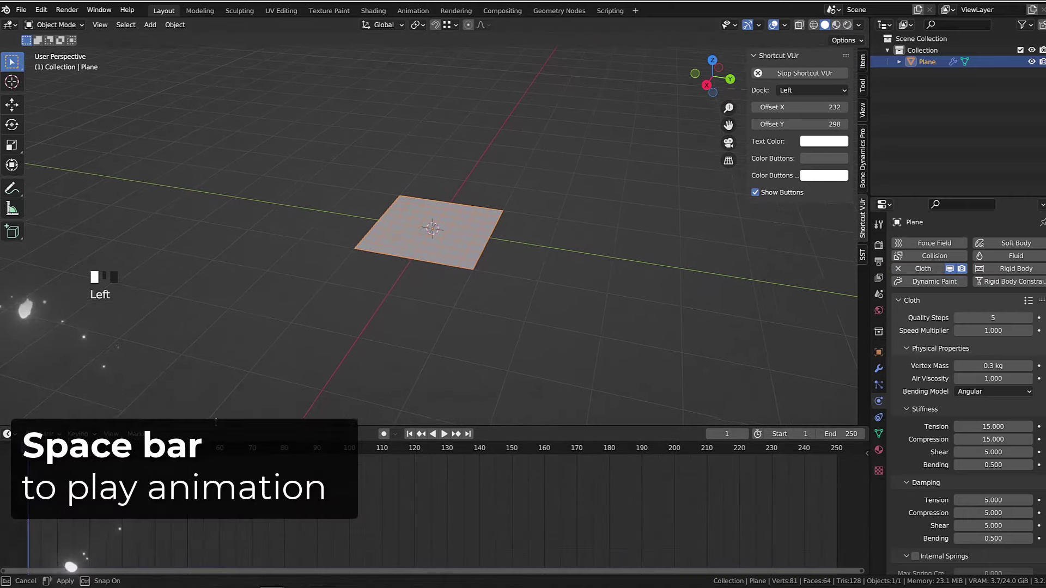
pyautogui.moveTo(467, 362); pyautogui.dragTo(481, 398, button='middle')
pyautogui.press('space')
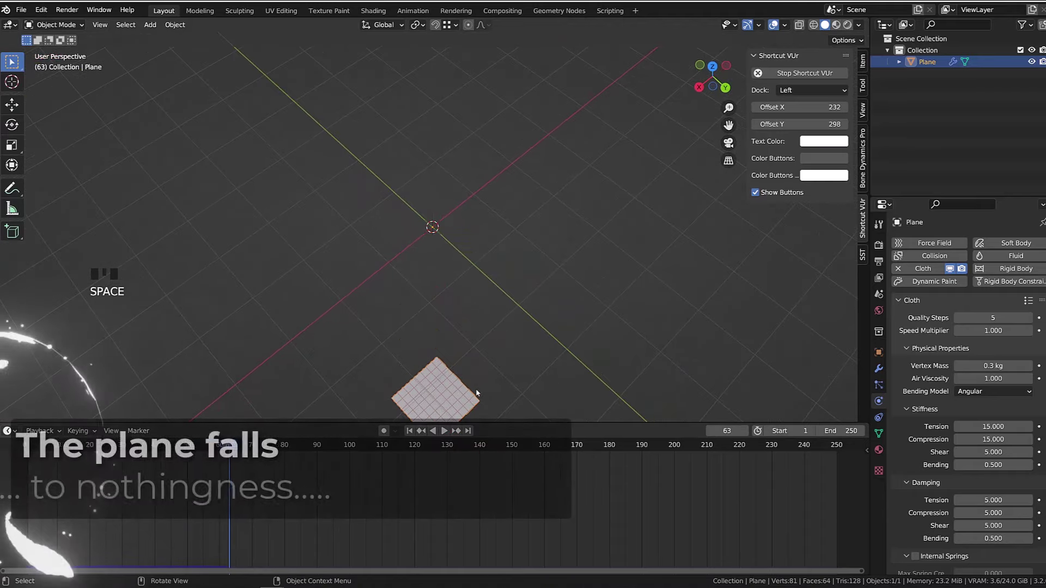
pyautogui.moveTo(109, 449); pyautogui.dragTo(26, 451)
pyautogui.moveTo(246, 357); pyautogui.dragTo(269, 322, button='middle')
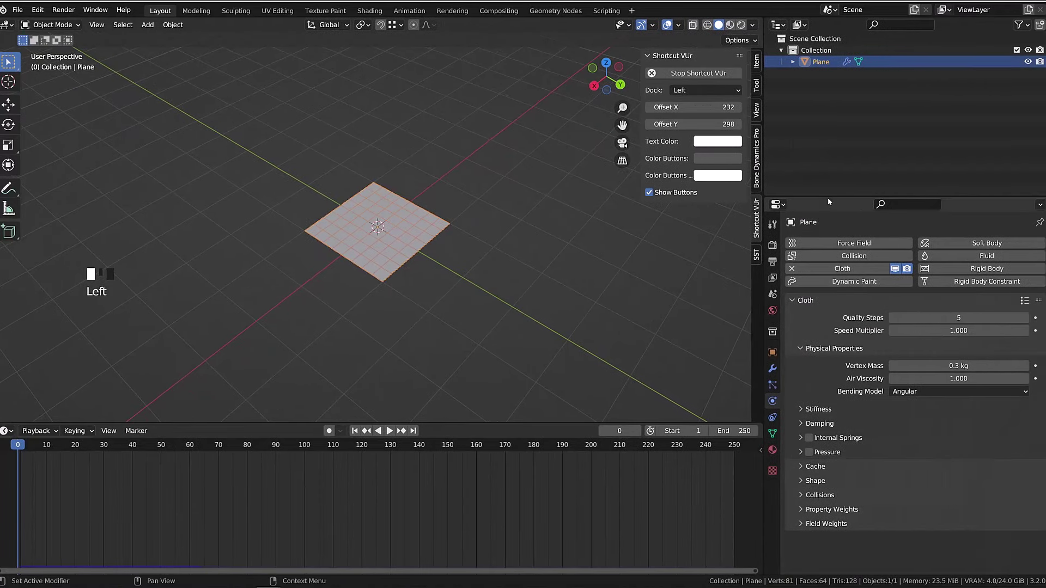
# Enlarge the properties area and apply the Silk preset to the plane's cloth settings.
pyautogui.moveTo(828, 202); pyautogui.dragTo(836, 129)
pyautogui.keyDown('ctrl'); pyautogui.moveTo(920, 360); pyautogui.dragTo(883, 344, button='middle'); pyautogui.keyUp('ctrl')
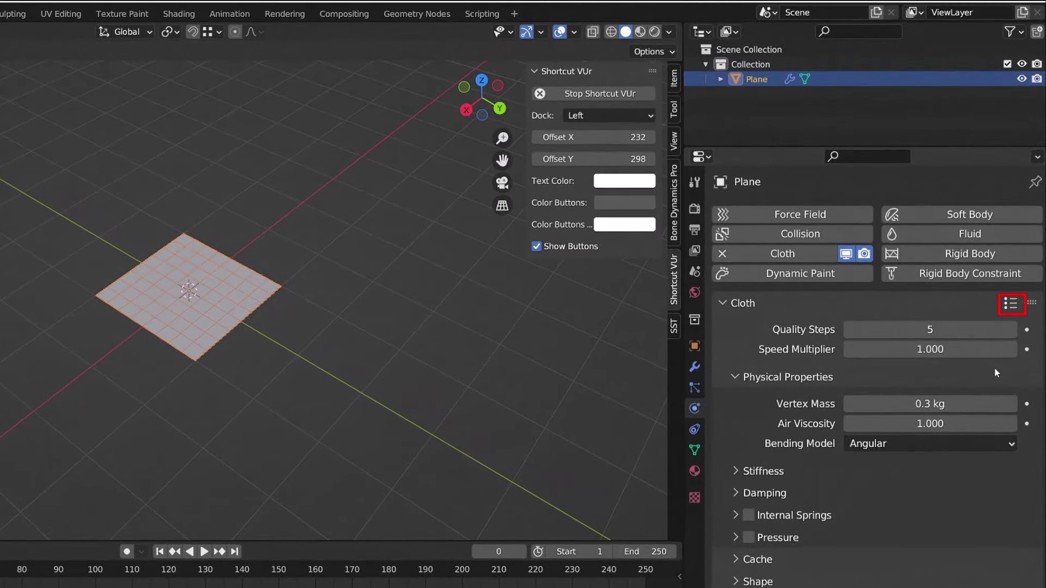
pyautogui.click(1014, 305)
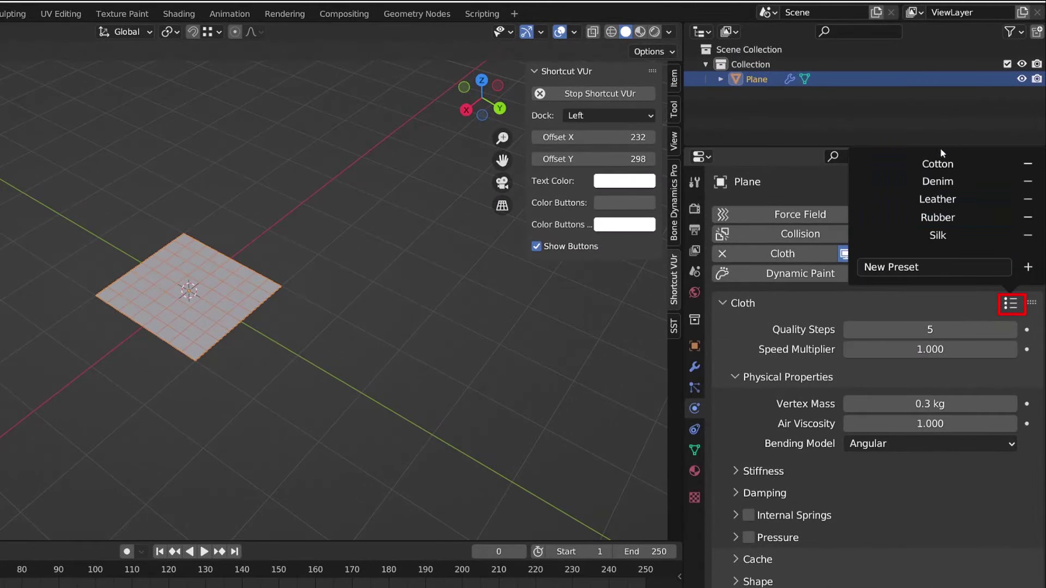
pyautogui.click(945, 236)
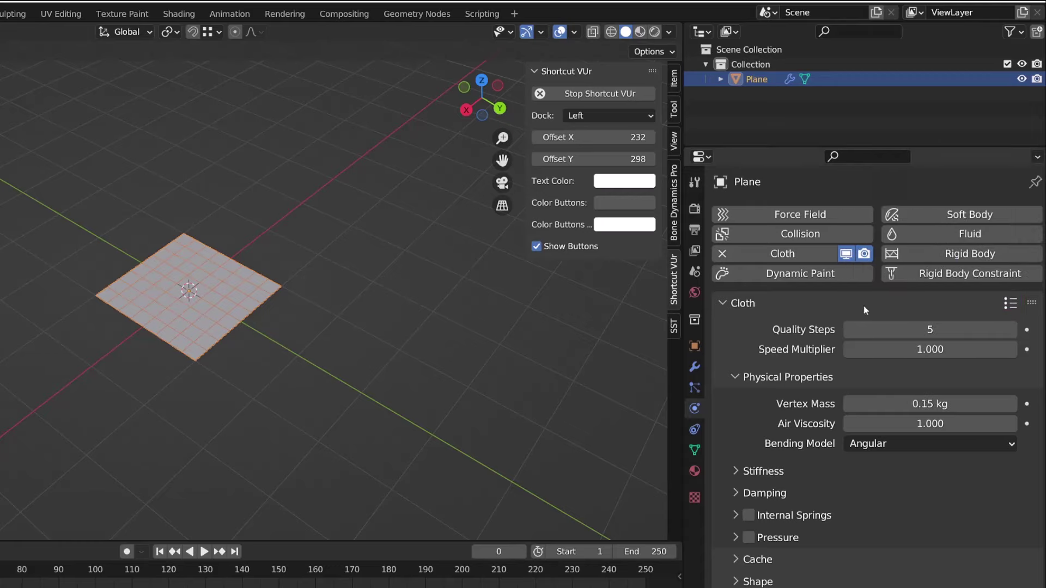
# Compare the Stiffness values of the Leather and Denim cloth presets, ending with the Silk preset reapplied.
pyautogui.click(744, 472)
pyautogui.click(1010, 303)
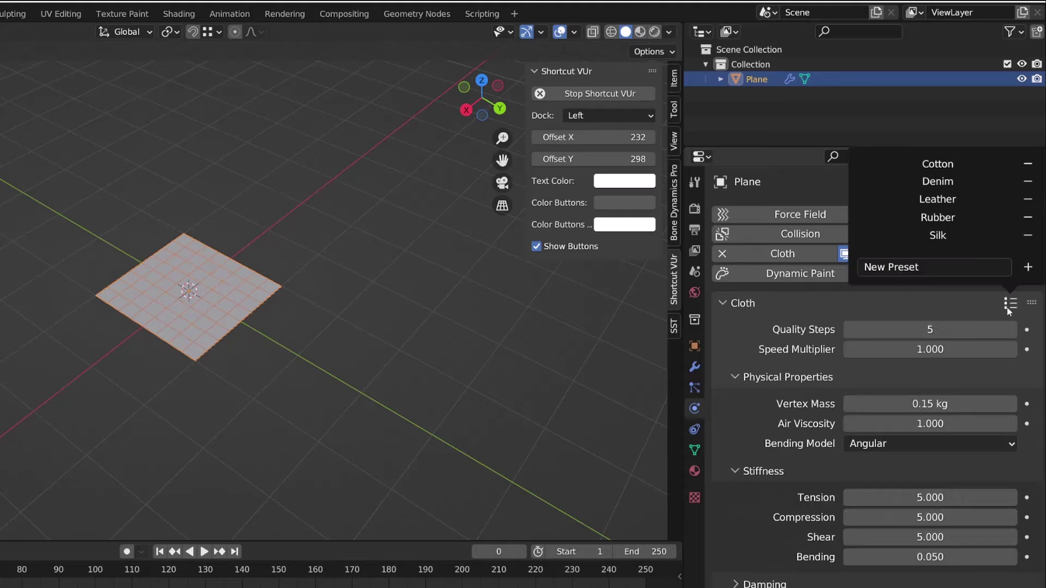
pyautogui.click(976, 200)
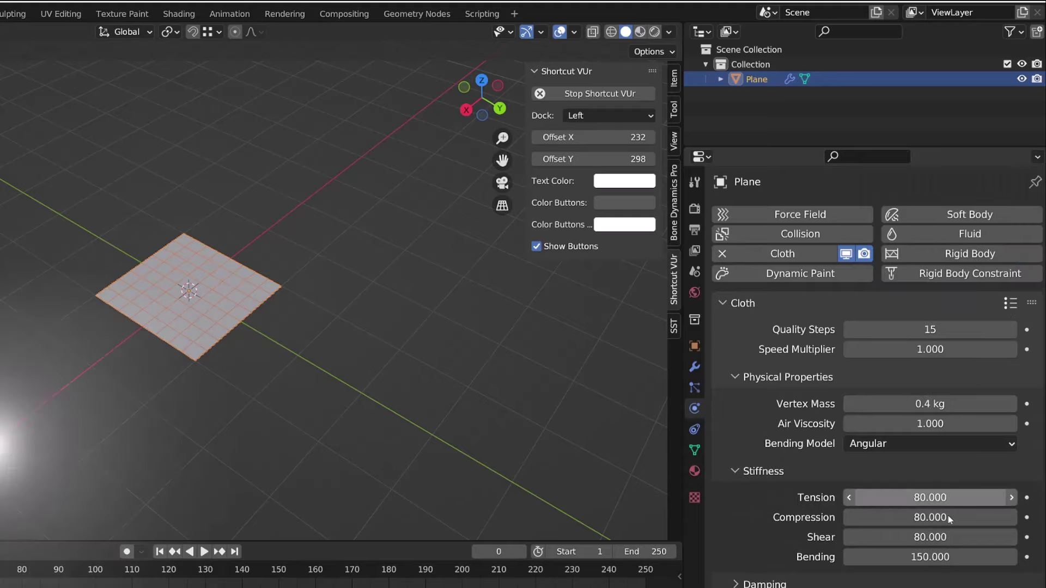
pyautogui.click(1011, 303)
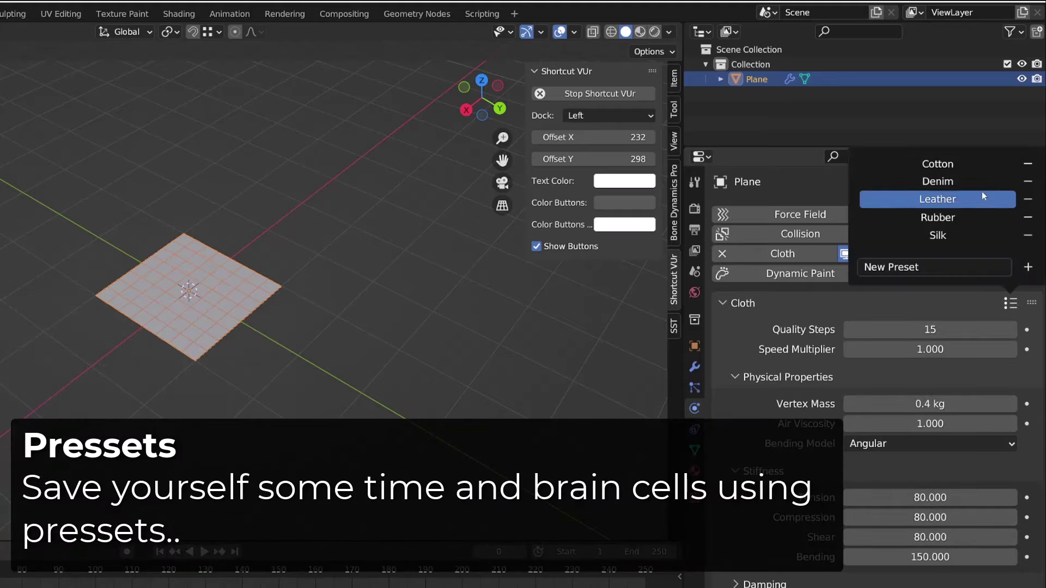
pyautogui.click(981, 186)
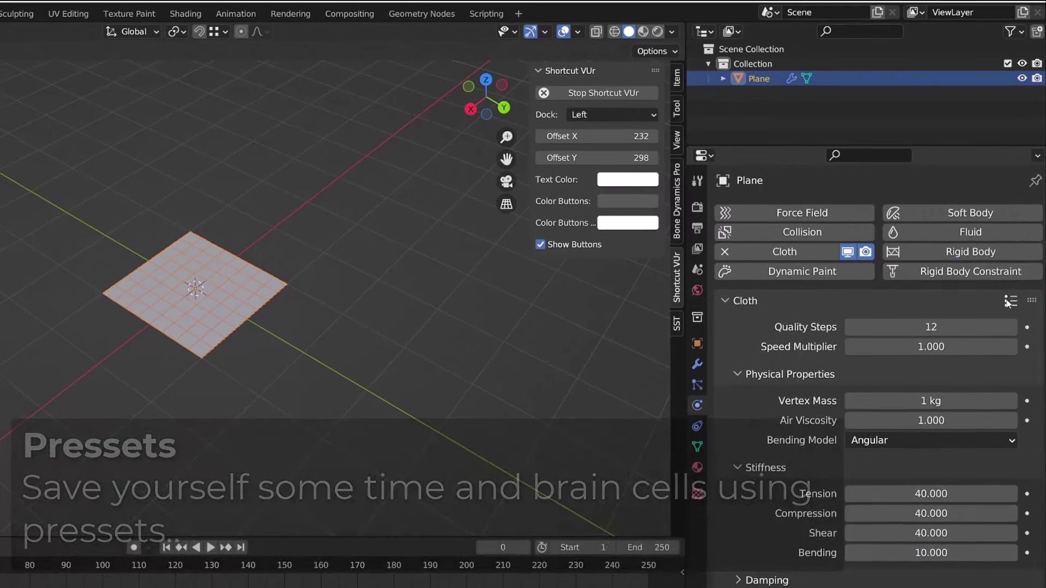
pyautogui.click(1010, 303)
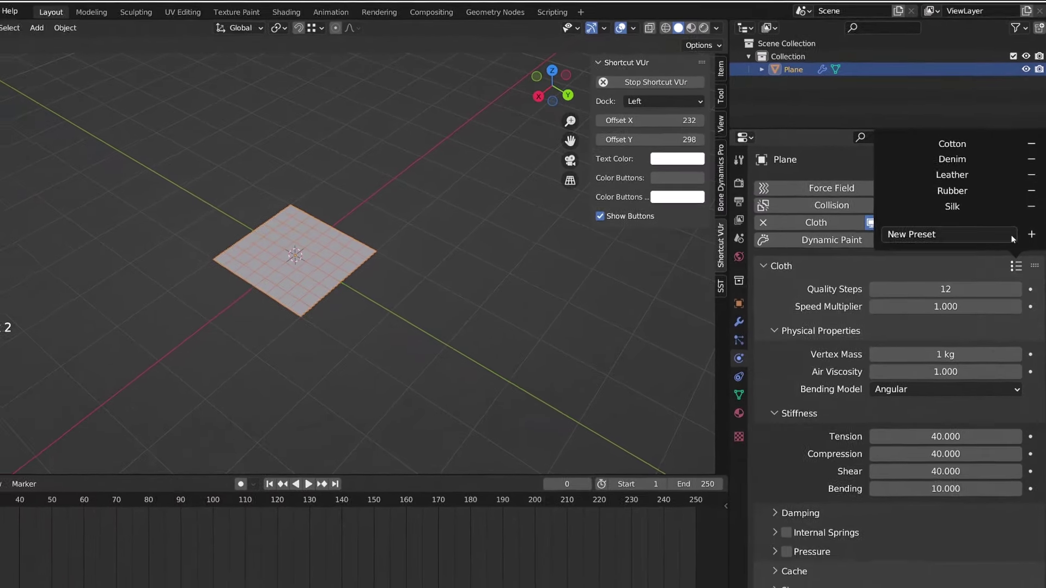
pyautogui.click(998, 201)
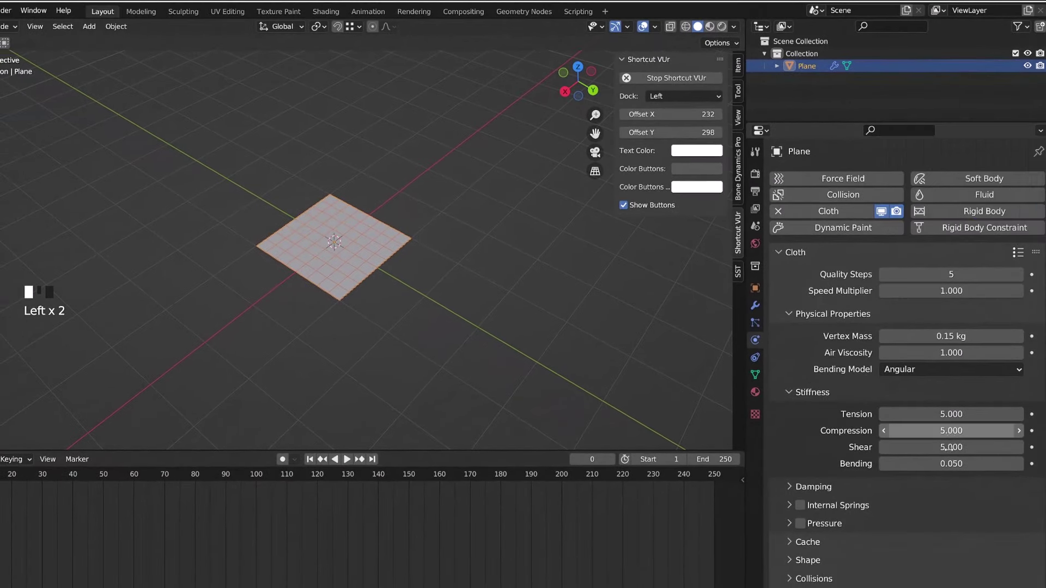
pyautogui.click(791, 393)
# Collapse the cloth's Physical Properties and examine its Cache settings and the Pin Group option under Shape.
pyautogui.click(790, 316)
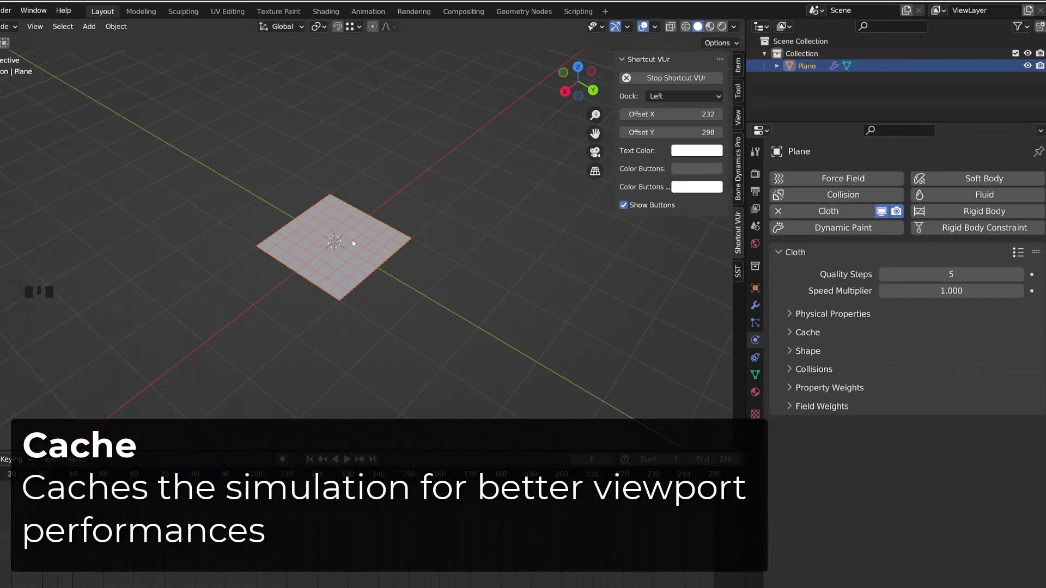
pyautogui.click(791, 334)
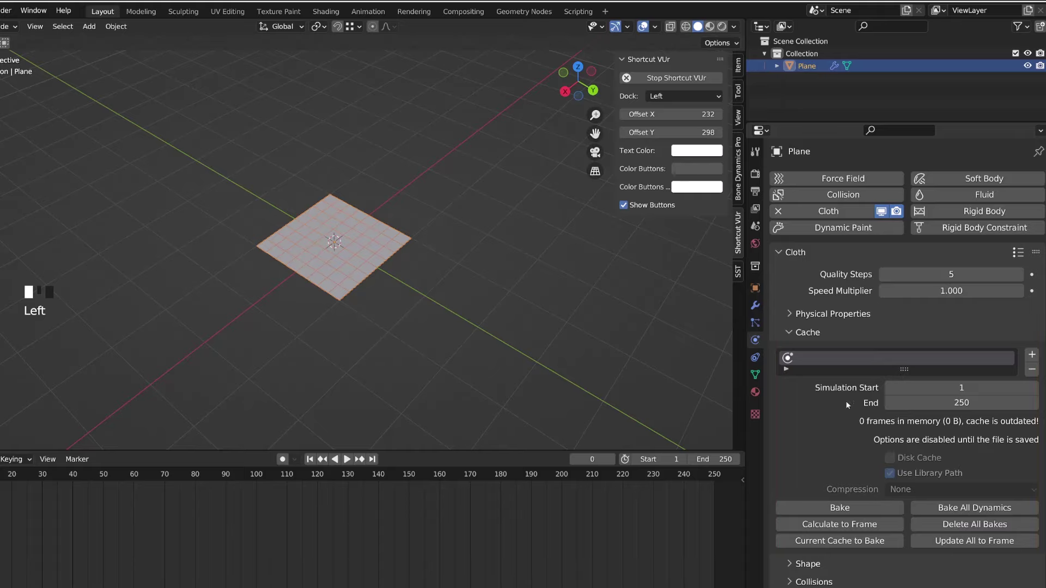
pyautogui.click(789, 333)
pyautogui.click(807, 350)
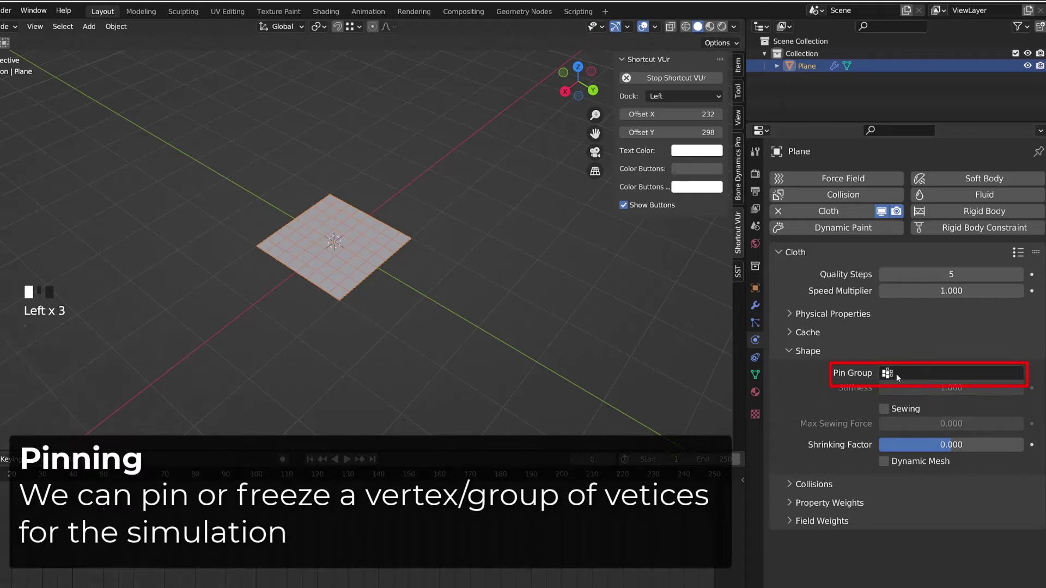
# Create a vertex group named pin on the plane and assign the far corner vertex to it with weight 1.000.
pyautogui.click(754, 376)
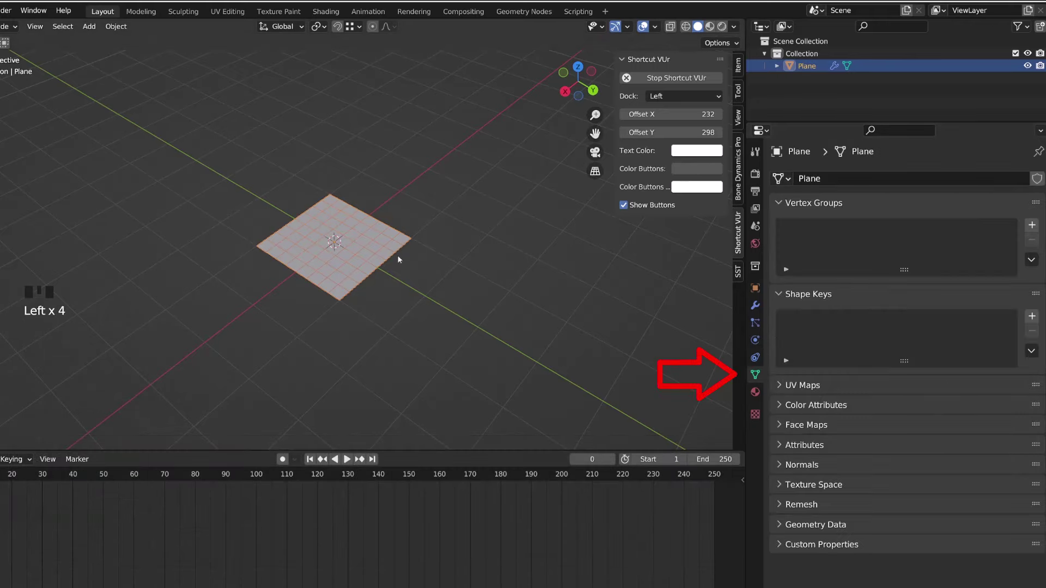
pyautogui.scroll(3, 356, 260)
pyautogui.press('Tab')
pyautogui.moveTo(329, 240); pyautogui.dragTo(350, 145, button='middle')
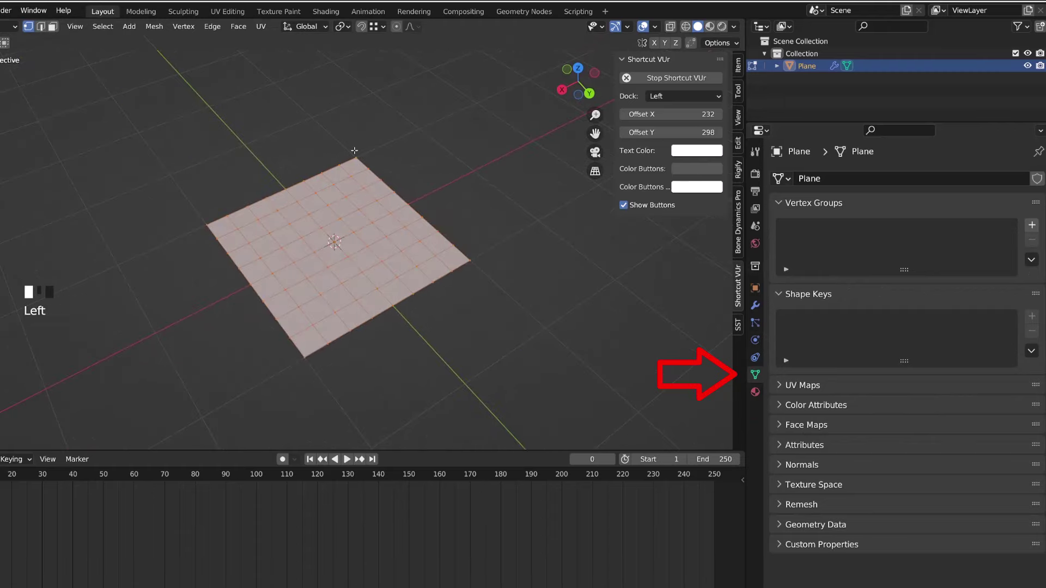
pyautogui.click(1030, 225)
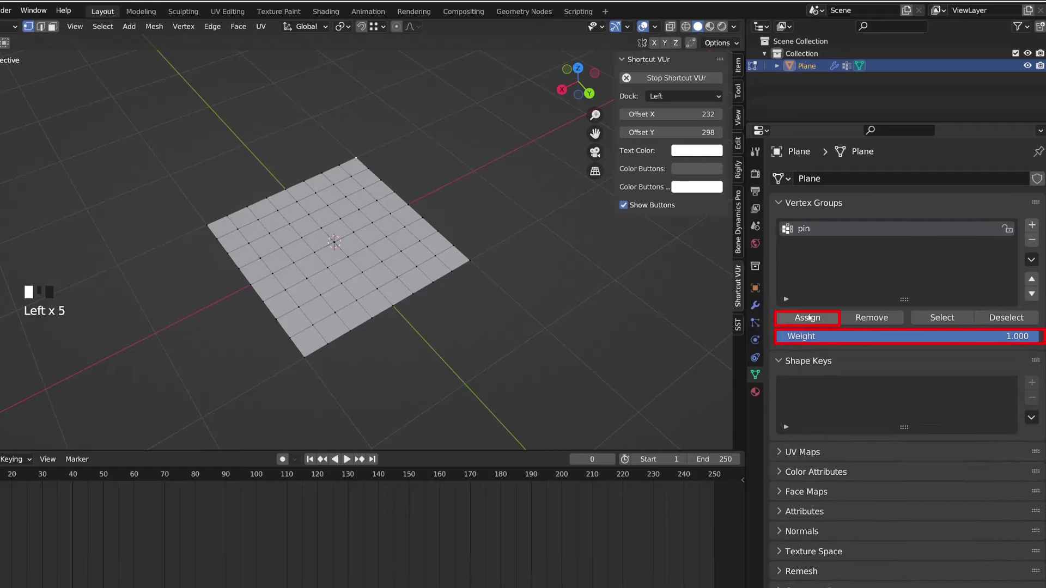
pyautogui.moveTo(700, 285); pyautogui.dragTo(266, 338, button='middle')
pyautogui.press('Tab')
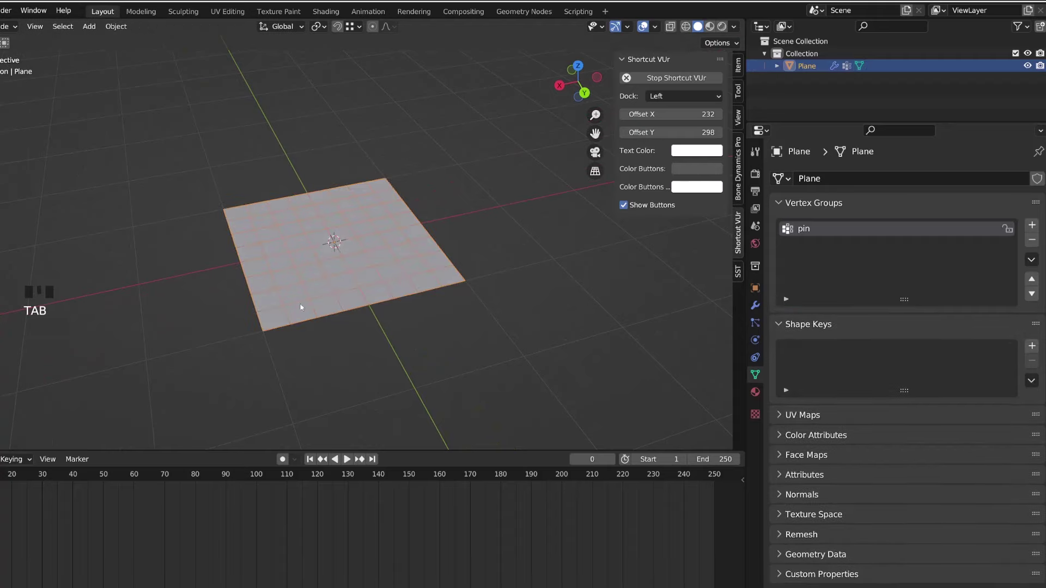
# Set the cloth's Pin Group to the pin vertex group.
pyautogui.click(755, 340)
pyautogui.click(913, 375)
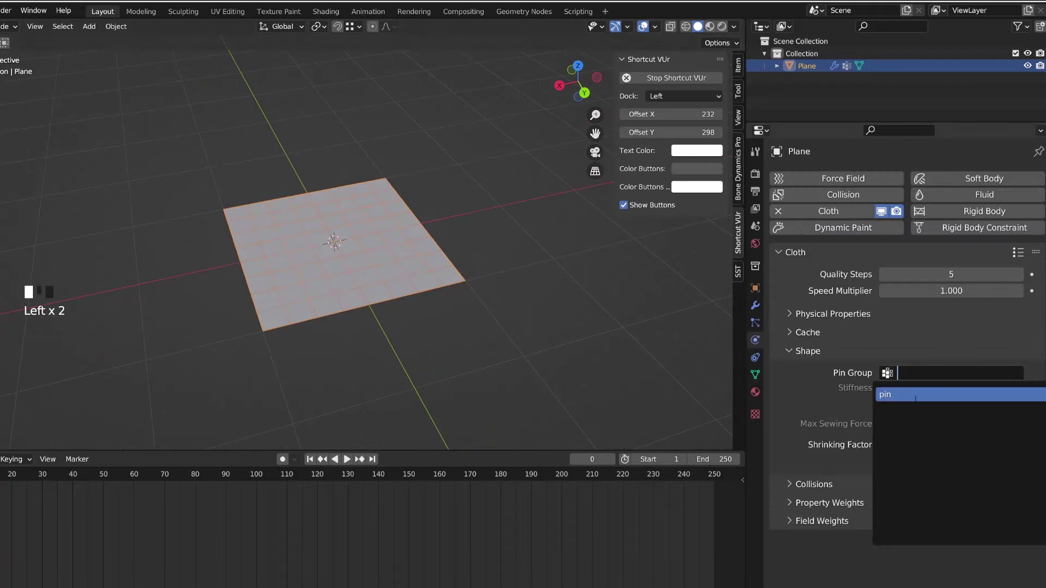
pyautogui.click(915, 396)
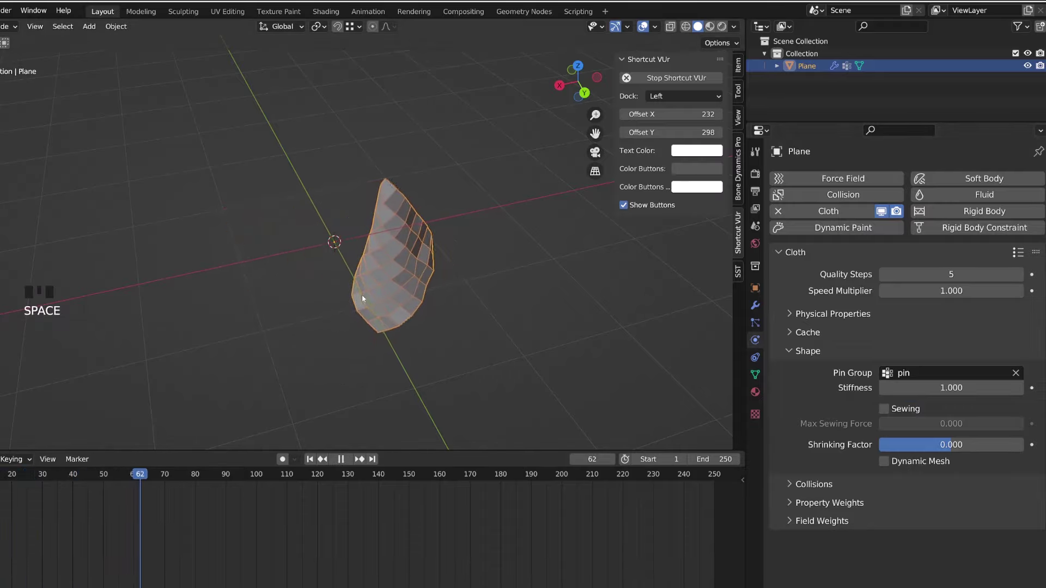
# Play the cloth simulation and examine from several angles how the plane hangs from its pinned corner.
pyautogui.moveTo(228, 284); pyautogui.dragTo(469, 256, button='middle')
pyautogui.rightClick(239, 322)
pyautogui.click(240, 323)
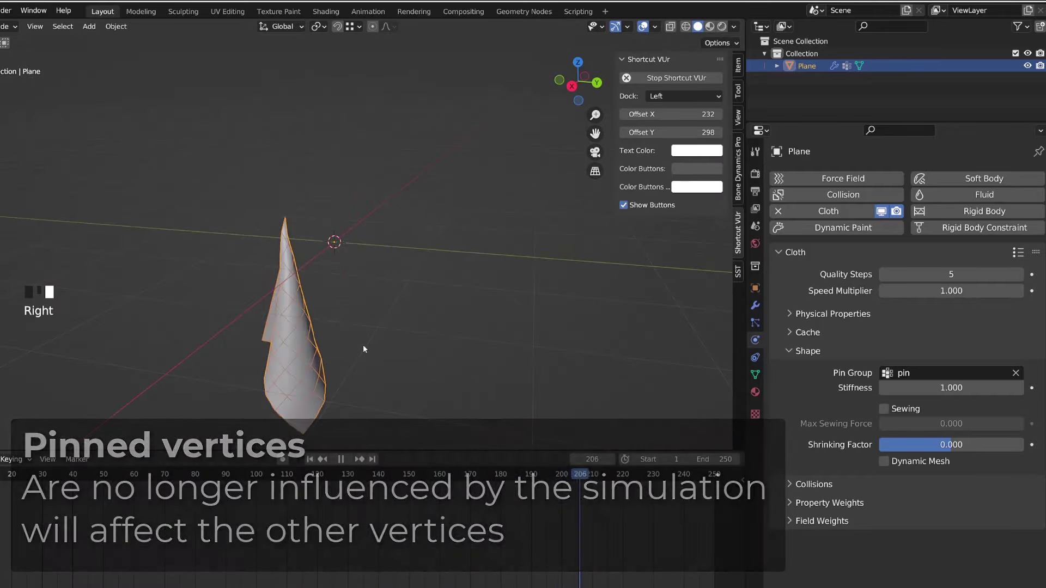
pyautogui.scroll(-2, 448, 356)
pyautogui.moveTo(448, 356); pyautogui.dragTo(360, 349, button='middle')
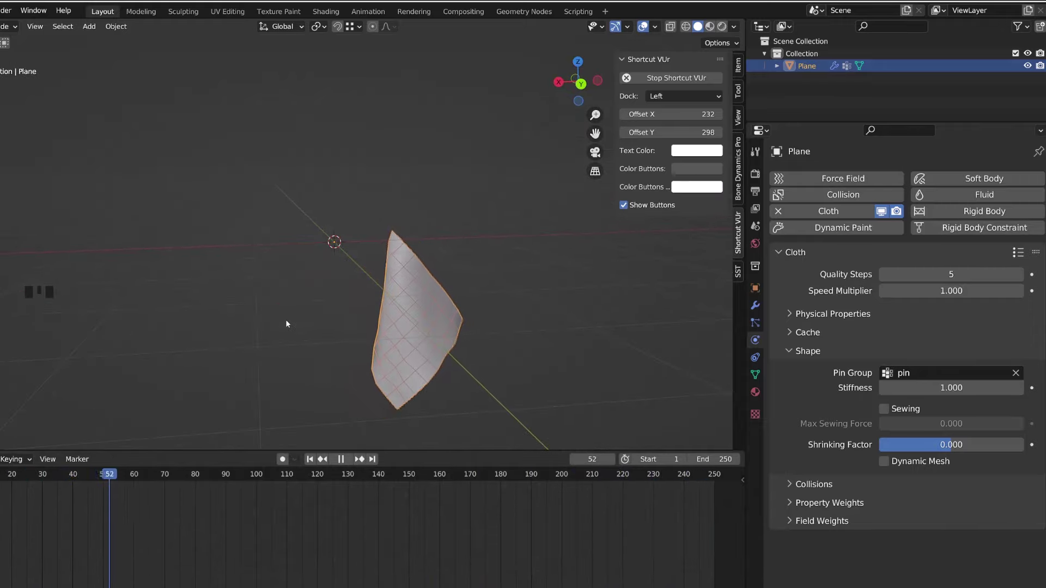
# Stop and rewind the simulation to frame 0, and show the plane's vertex groups in Edit Mode.
pyautogui.press('space')
pyautogui.moveTo(102, 478); pyautogui.dragTo(2, 478)
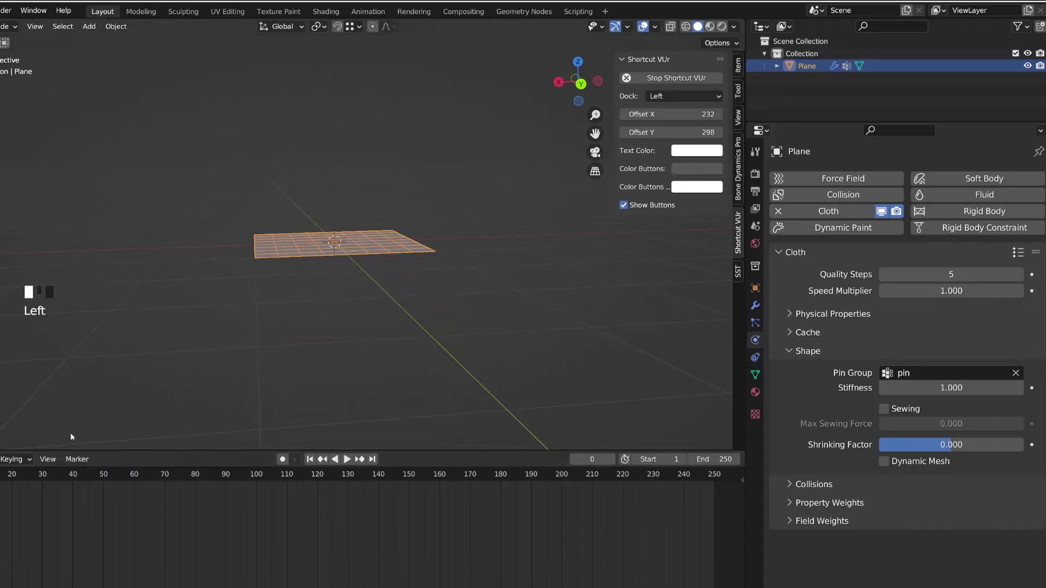
pyautogui.press('Tab')
pyautogui.moveTo(83, 431); pyautogui.dragTo(328, 265, button='middle')
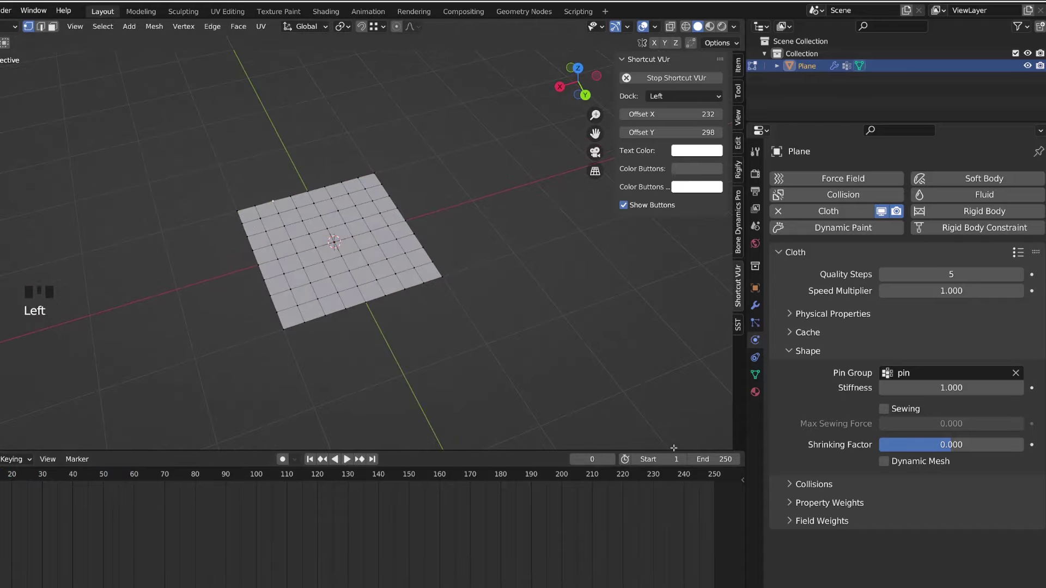
pyautogui.click(756, 307)
pyautogui.click(755, 375)
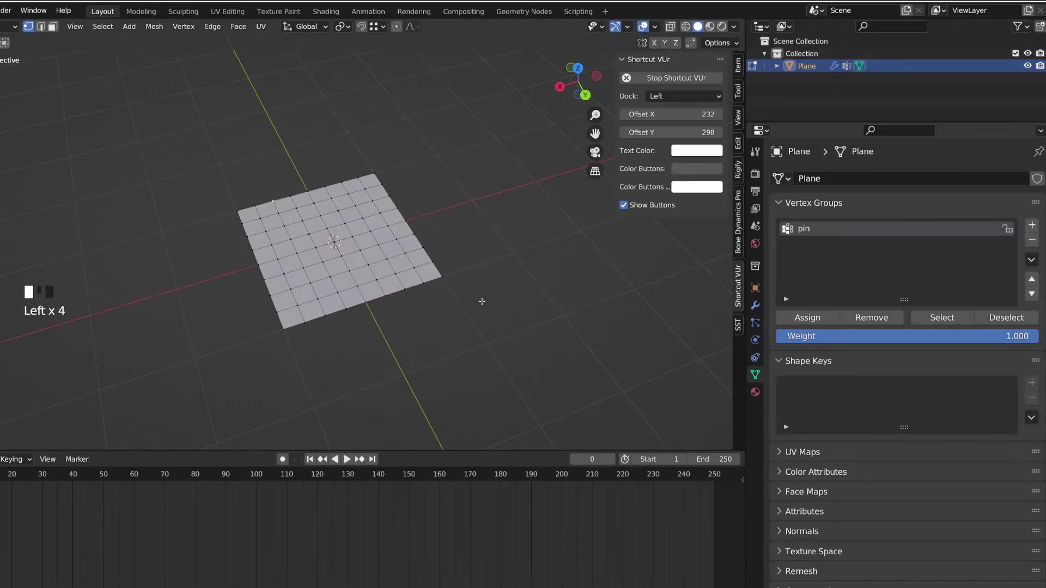
# Replay the cloth simulation in Object Mode and watch how the plane hangs from its pinned corner.
pyautogui.press('Tab')
pyautogui.press('space')
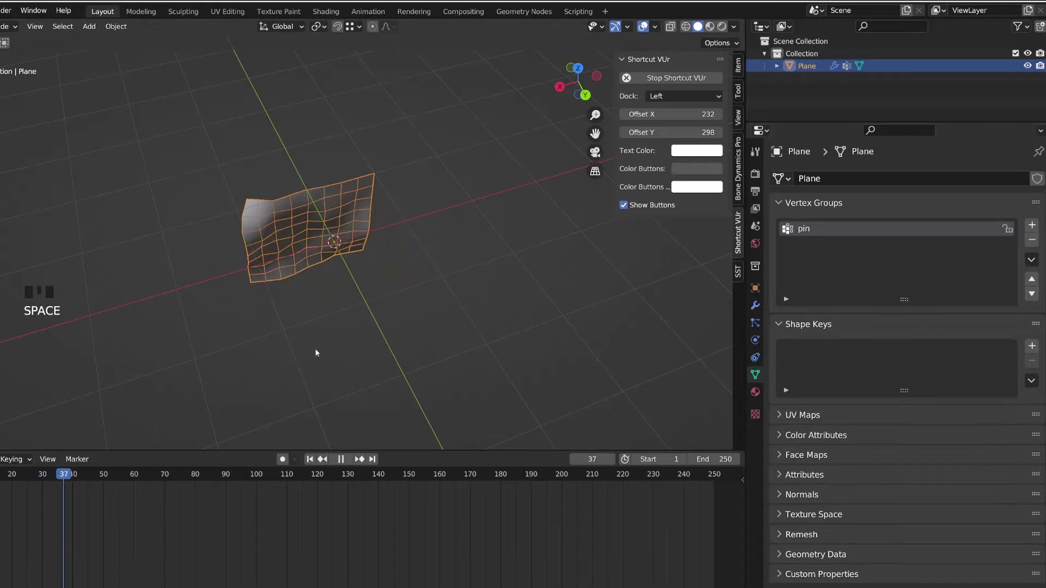
pyautogui.press('space')
# In Edit Mode, turn on the overlay that displays vertex group weights on the plane.
pyautogui.press('Tab')
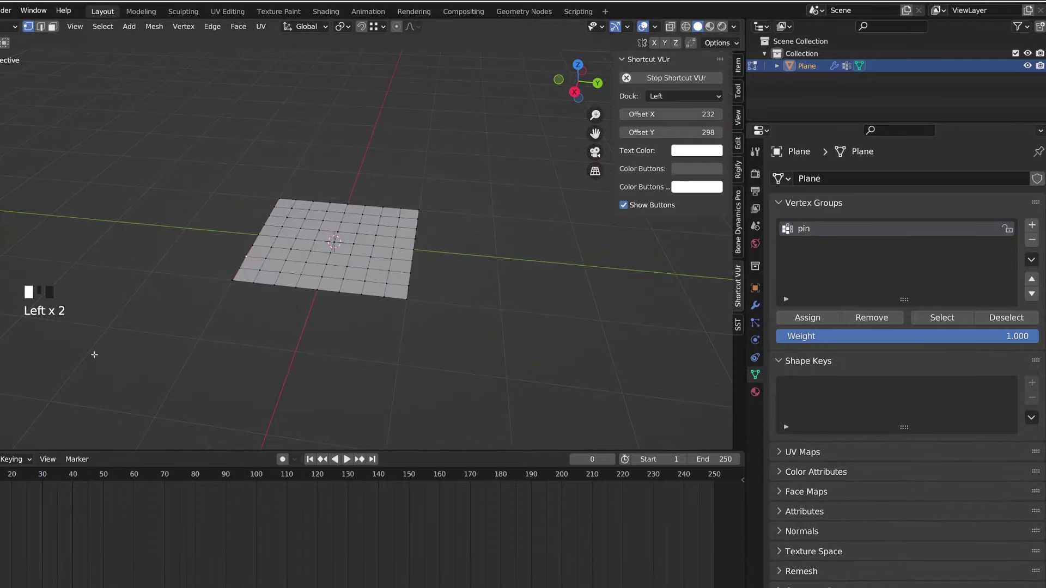
pyautogui.keyDown('shift'); pyautogui.click(320, 182); pyautogui.keyUp('shift')
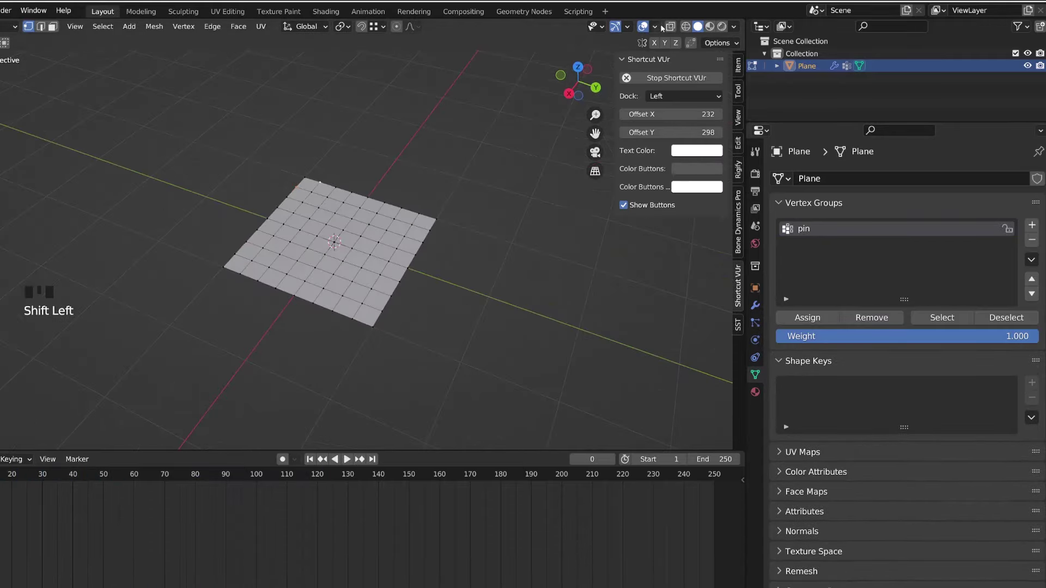
pyautogui.click(655, 26)
pyautogui.click(580, 380)
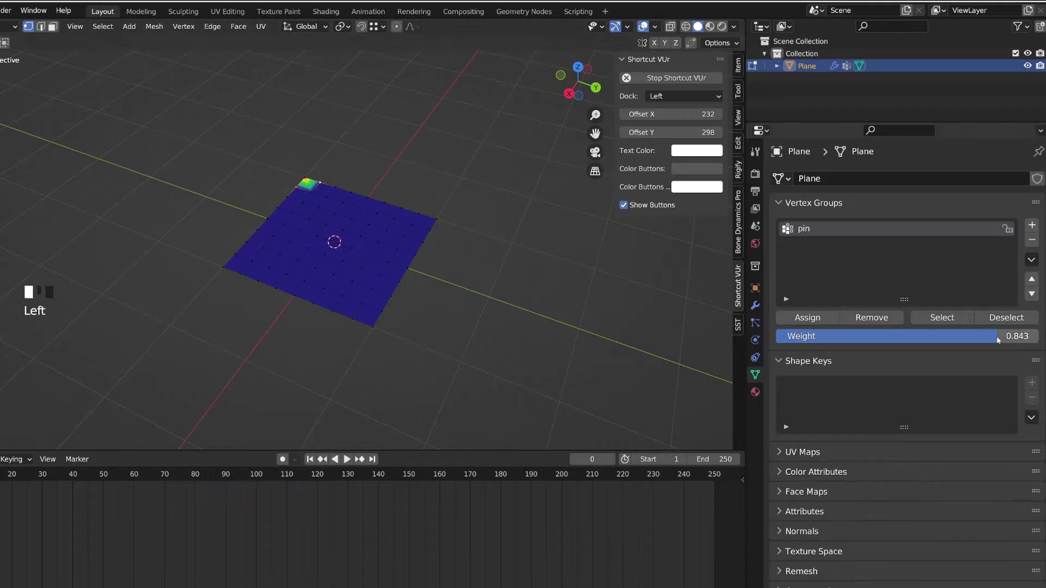
# Assign vertices beside the pinned corner to the pin group with a reduced weight.
pyautogui.click(287, 197)
pyautogui.keyDown('ctrl'); pyautogui.click(336, 187); pyautogui.keyUp('ctrl')
pyautogui.moveTo(900, 338); pyautogui.dragTo(839, 336)
pyautogui.click(807, 317)
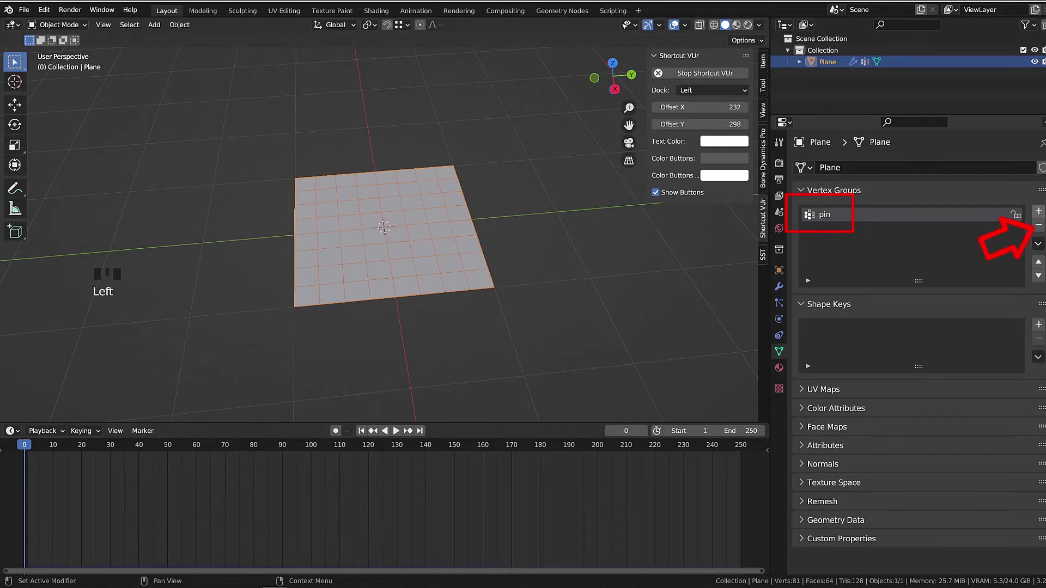
# Delete the plane's pin vertex group and add a single-bone armature.
pyautogui.click(1038, 225)
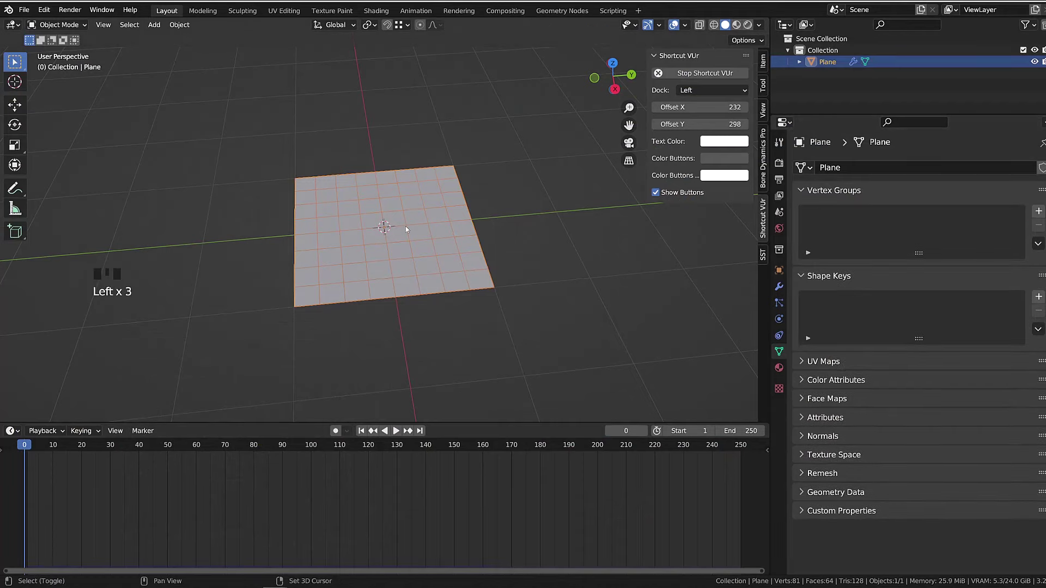
pyautogui.hotkey('shift', 'a')
pyautogui.moveTo(375, 314)
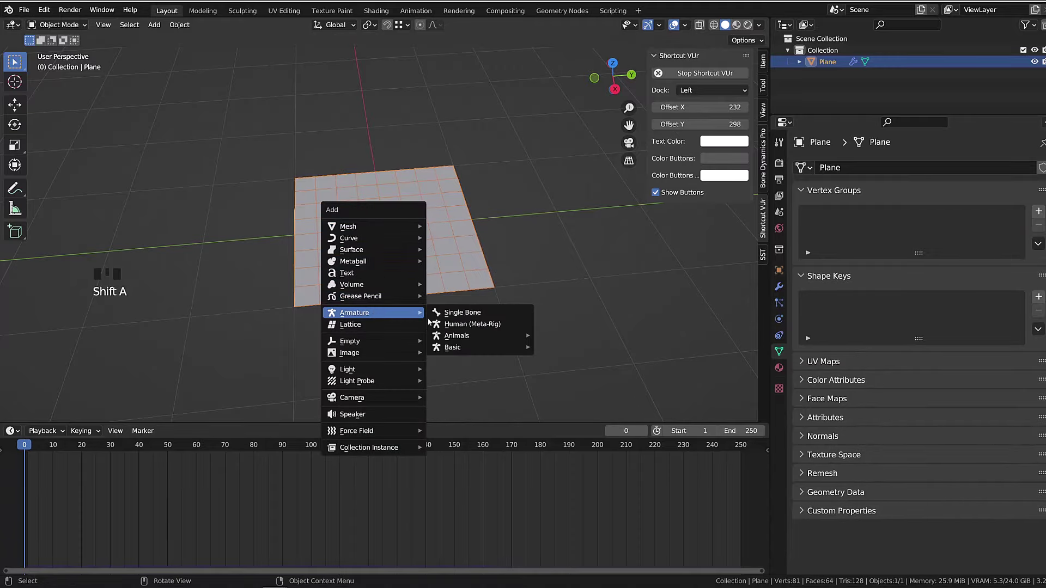
pyautogui.click(486, 315)
pyautogui.moveTo(472, 291); pyautogui.dragTo(381, 237, button='middle')
# Move the bone in Edit Mode by -1 m in X and Y, snapping its base to the plane's corner vertex.
pyautogui.press('Tab')
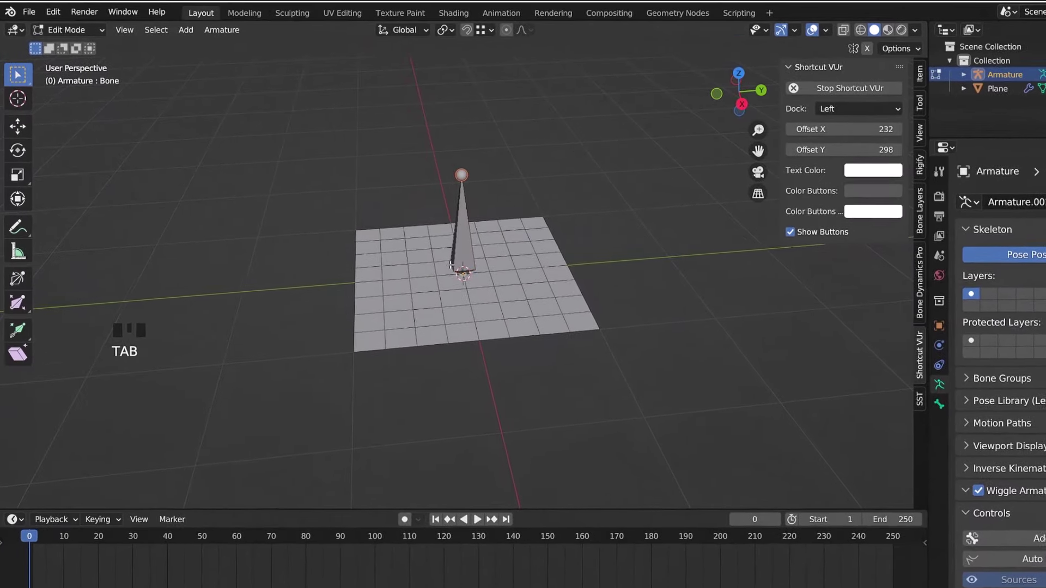
pyautogui.moveTo(450, 265); pyautogui.dragTo(414, 266, button='middle')
pyautogui.press('g')
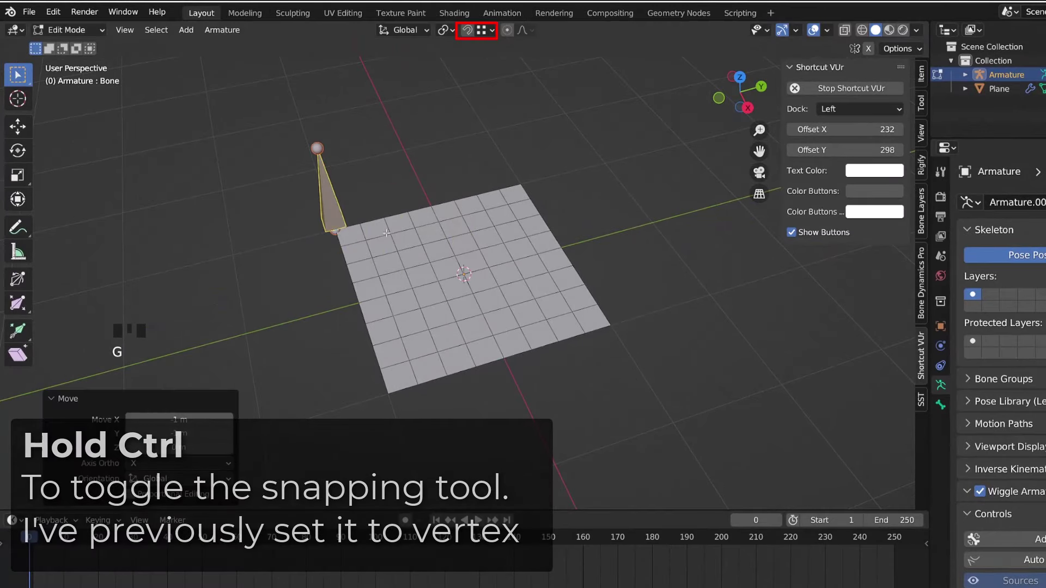
pyautogui.click(337, 232)
pyautogui.moveTo(336, 233); pyautogui.dragTo(369, 208, button='middle')
# Duplicate the bone, place the copy between the two far corners, and align it along X with the plane's far edge.
pyautogui.hotkey('shift', 'd')
pyautogui.press('x')
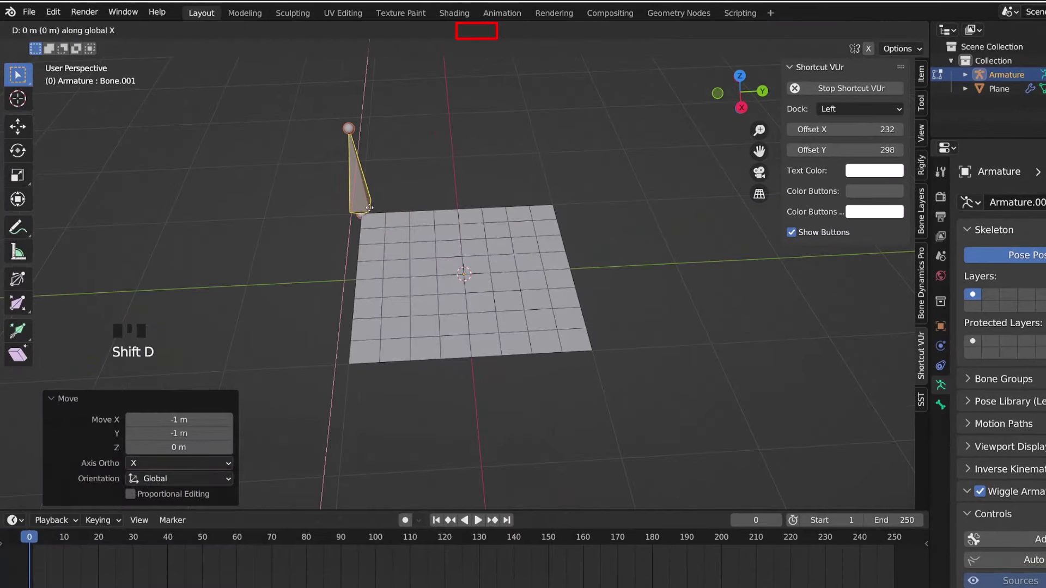
pyautogui.rightClick(554, 205)
pyautogui.press('g')
pyautogui.click(465, 175)
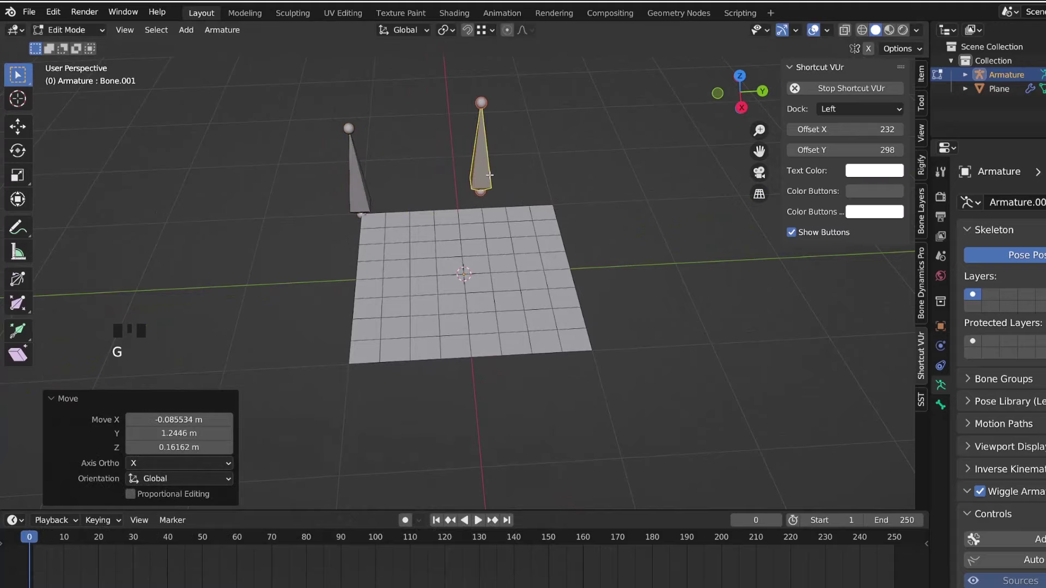
pyautogui.press('g')
pyautogui.press('x')
pyautogui.click(554, 205)
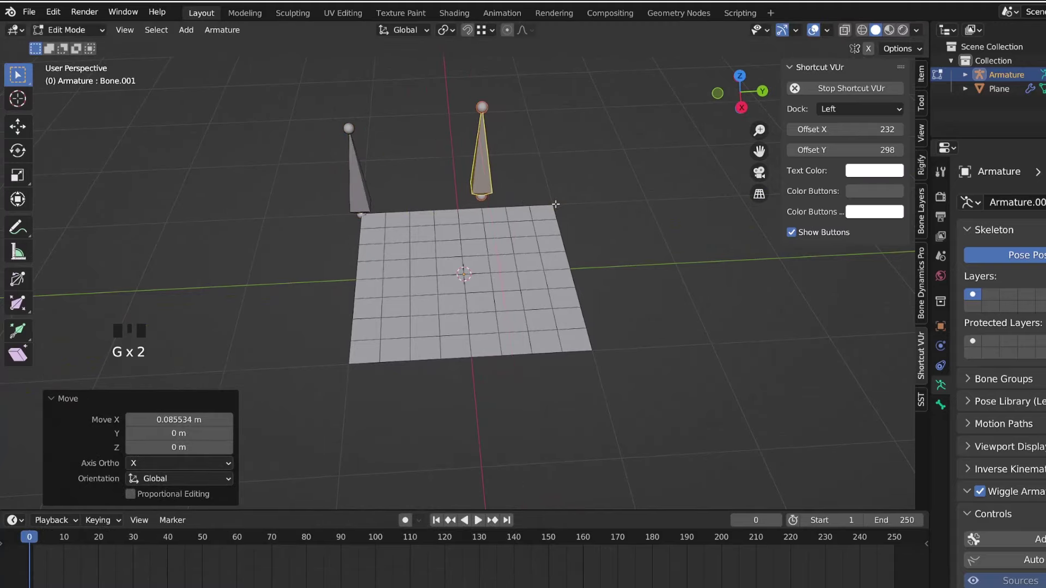
# Move the duplicated bone along Y and Z so its base snaps to the plane's other far corner.
pyautogui.moveTo(554, 205); pyautogui.dragTo(495, 214, button='middle')
pyautogui.press('g')
pyautogui.press('y')
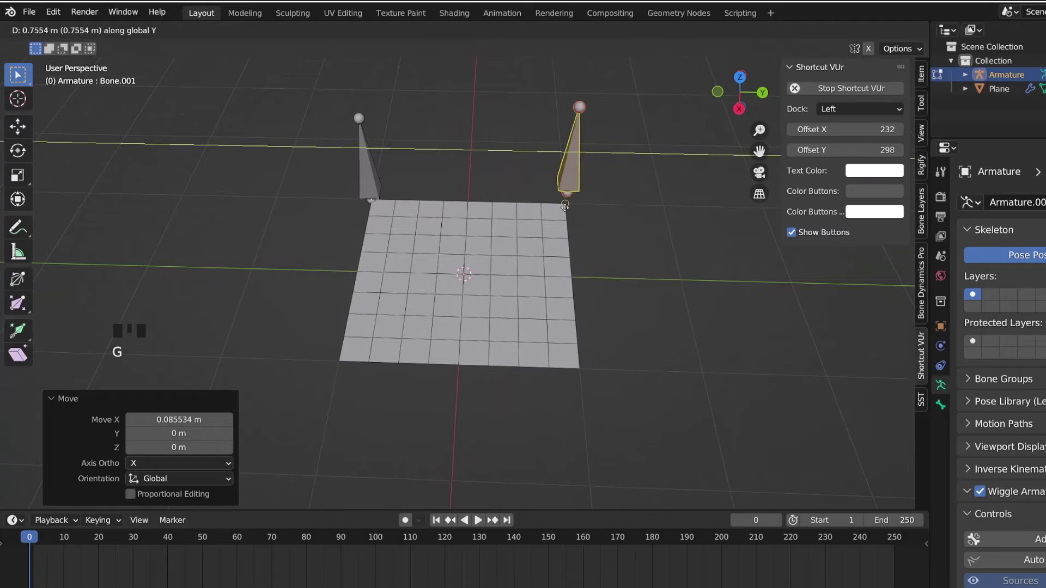
pyautogui.click(565, 208)
pyautogui.press('g')
pyautogui.press('z')
pyautogui.click(566, 208)
pyautogui.moveTo(566, 206); pyautogui.dragTo(491, 211, button='middle')
# Rename the original bone as 01 and the duplicated bone as 02.
pyautogui.click(348, 210)
pyautogui.press('F2')
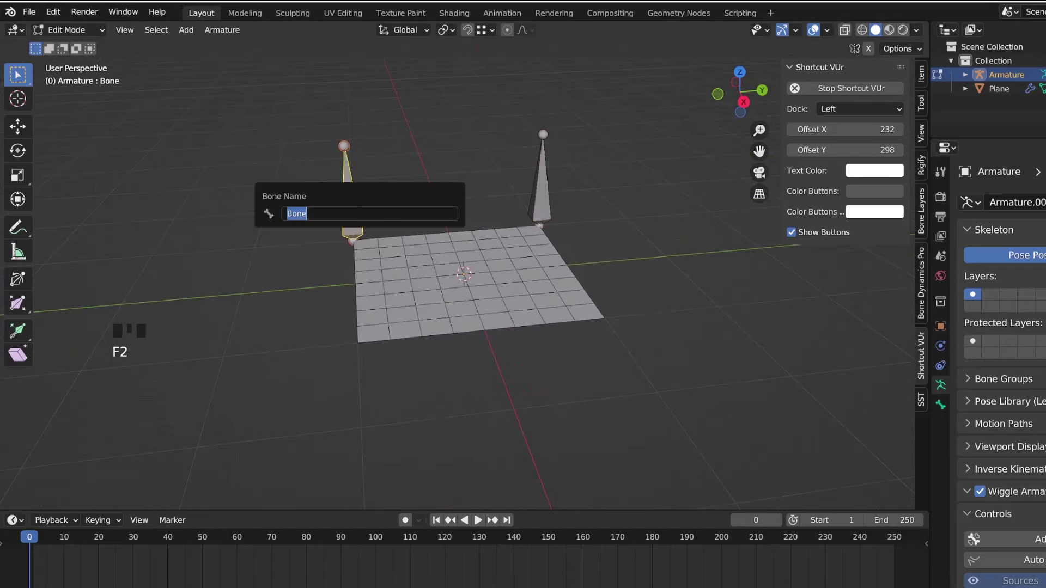
pyautogui.write('l')
pyautogui.press('Return')
pyautogui.click(537, 188)
pyautogui.press('F2')
pyautogui.write('r')
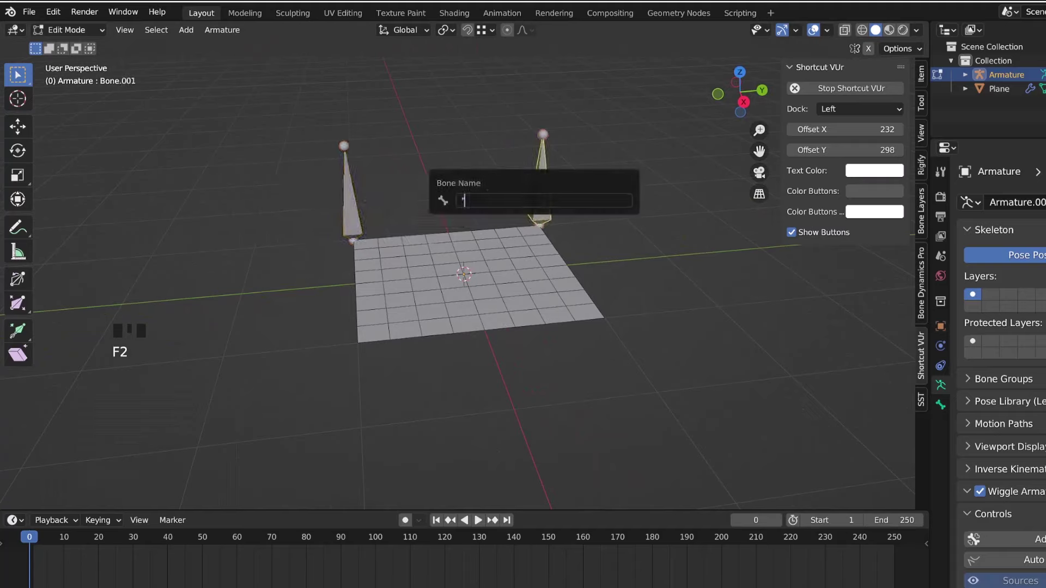
pyautogui.write('02')
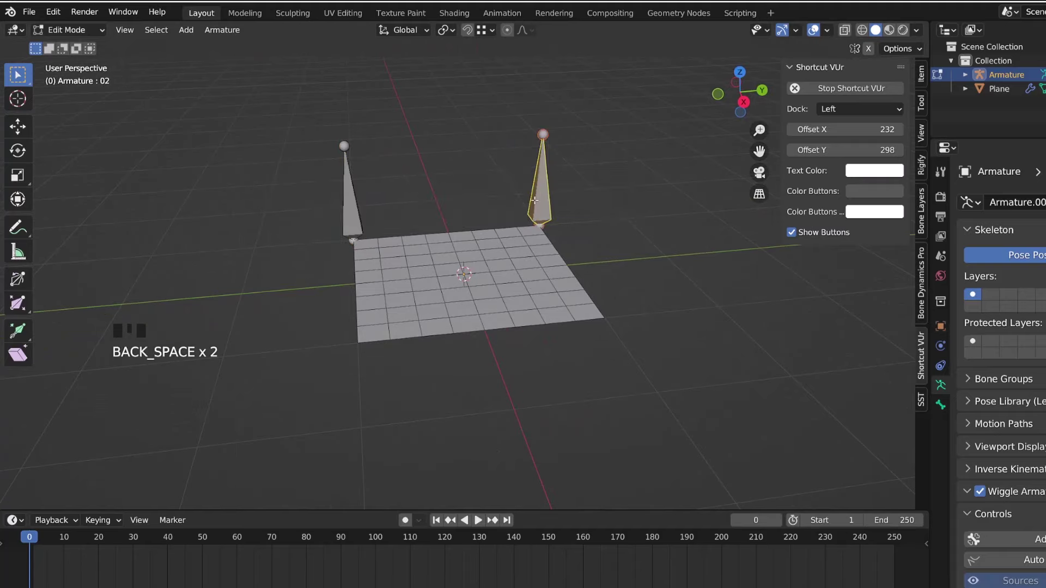
# Parent the plane to the armature using Armature Deform With Empty Groups.
pyautogui.press('Tab')
pyautogui.click(498, 259)
pyautogui.keyDown('shift'); pyautogui.click(546, 198); pyautogui.keyUp('shift')
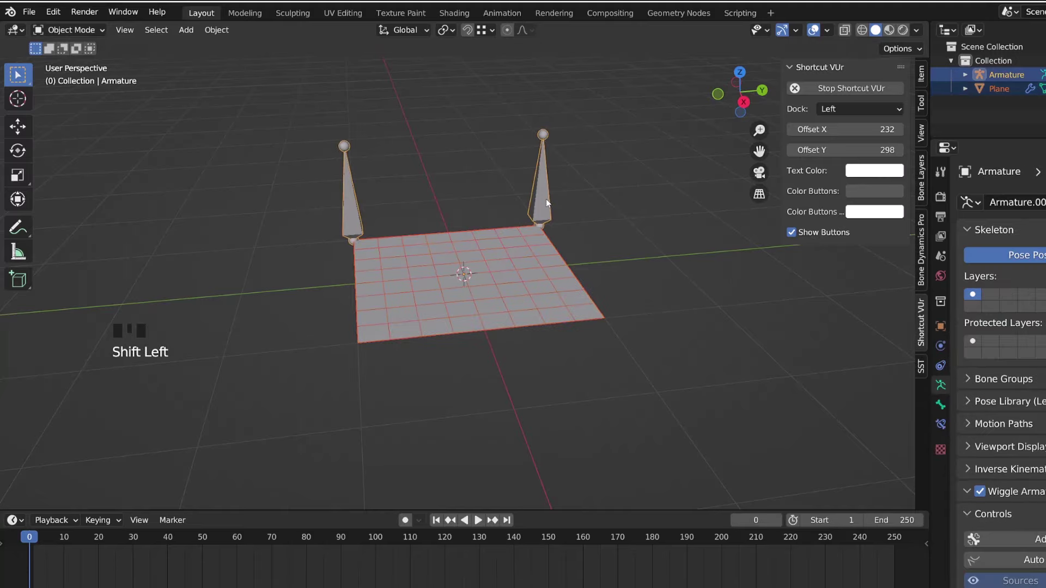
pyautogui.hotkey('ctrl', 'p')
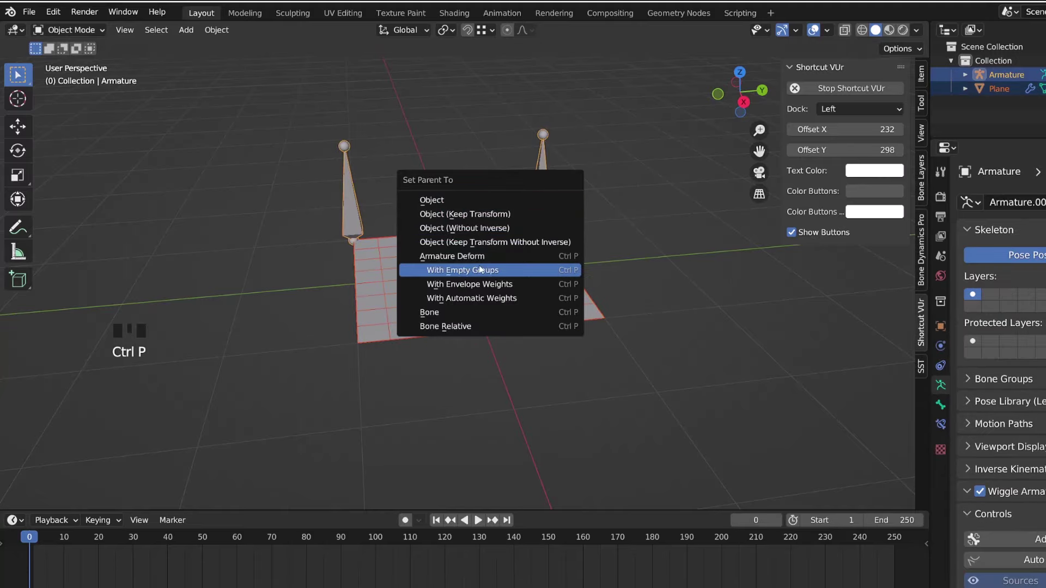
pyautogui.click(473, 271)
# Enter Pose Mode and test-move bone 02 to check whether the plane follows, then cancel the move.
pyautogui.moveTo(540, 290)
pyautogui.mouseDown(button='middle')
pyautogui.moveTo(548, 293)
pyautogui.moveTo(535, 303)
pyautogui.mouseUp(button='middle')
pyautogui.keyDown('shift'); pyautogui.moveTo(535, 303); pyautogui.dragTo(544, 321, button='middle'); pyautogui.keyUp('shift')
pyautogui.moveTo(543, 321); pyautogui.dragTo(580, 300, button='middle')
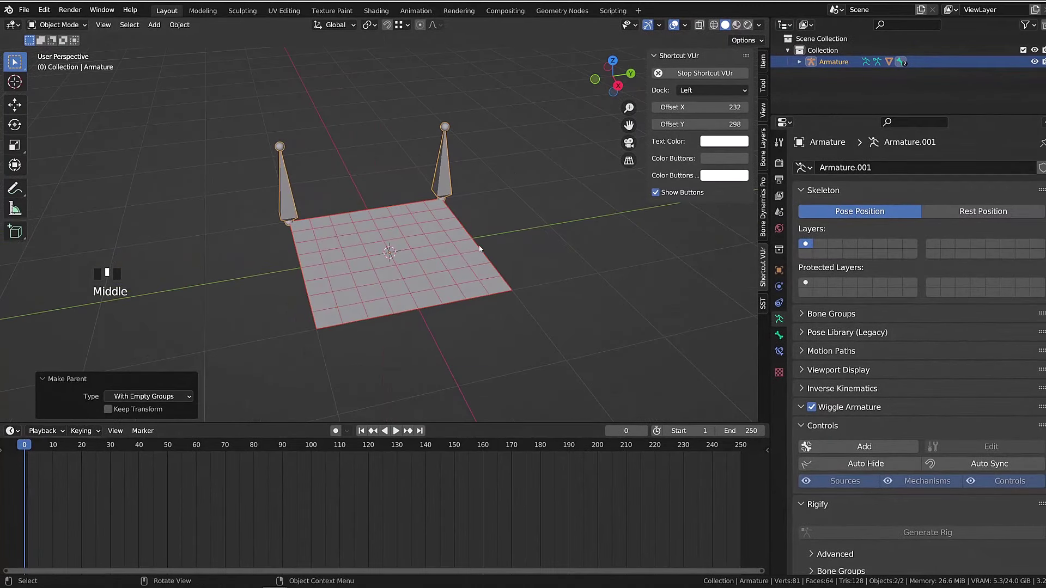
pyautogui.hotkey('ctrl', 'Tab')
pyautogui.click(444, 180)
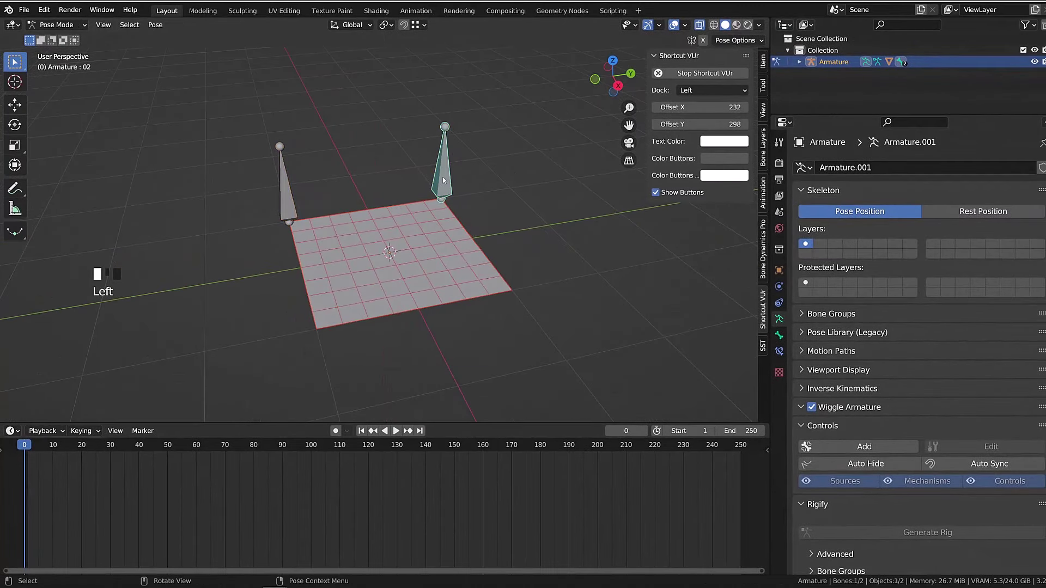
pyautogui.press('g')
pyautogui.rightClick(506, 223)
# Select the plane in Object Mode and examine its 01 and 02 vertex groups.
pyautogui.click(569, 364)
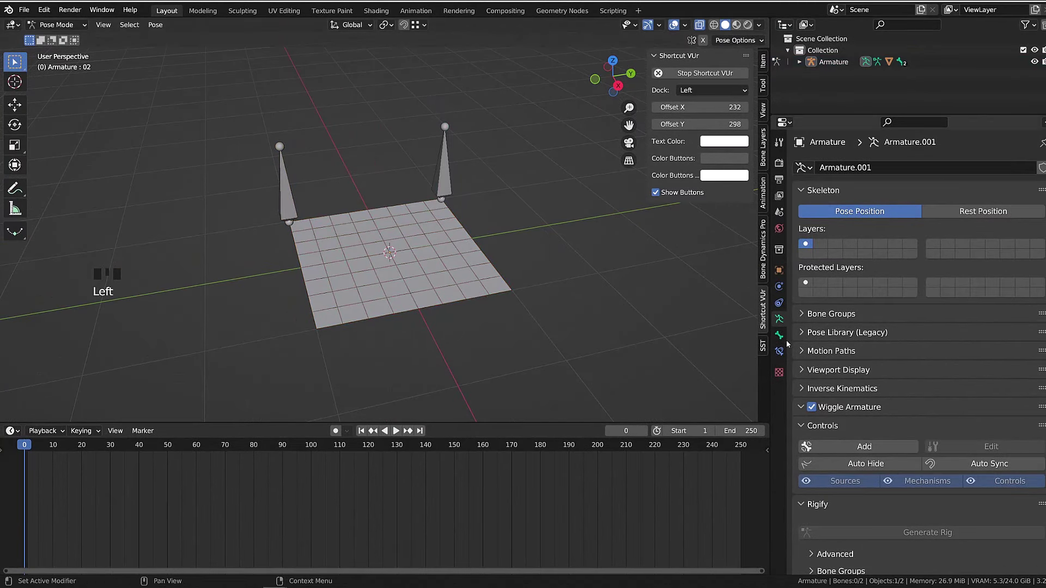
pyautogui.click(452, 267)
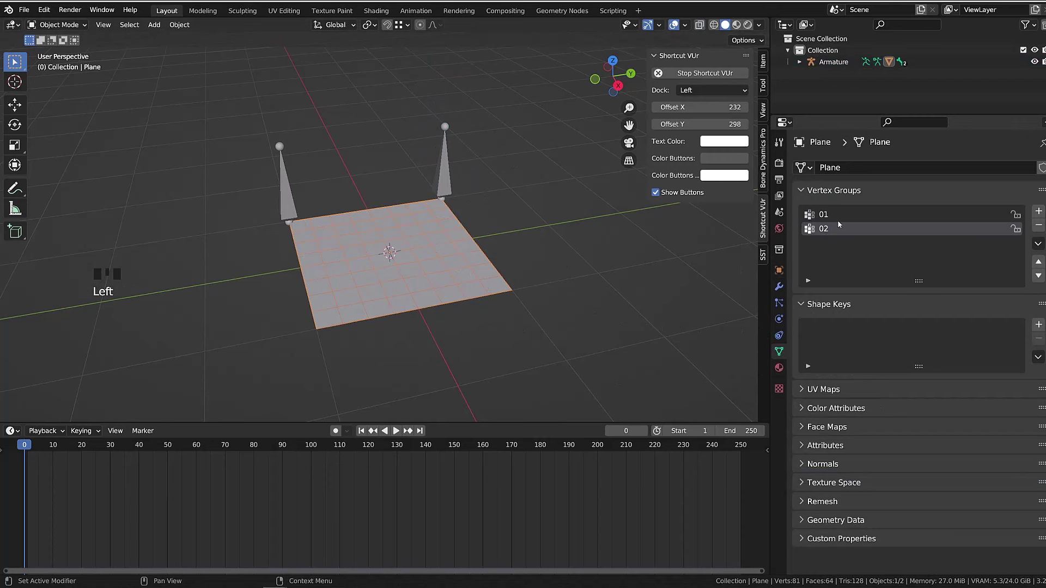
pyautogui.click(834, 218)
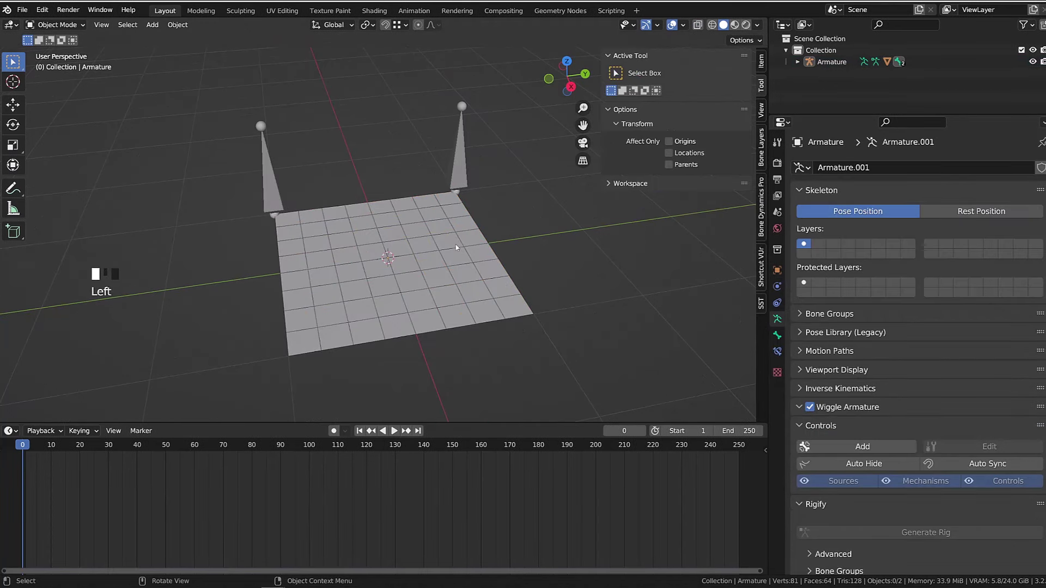
pyautogui.click(469, 261)
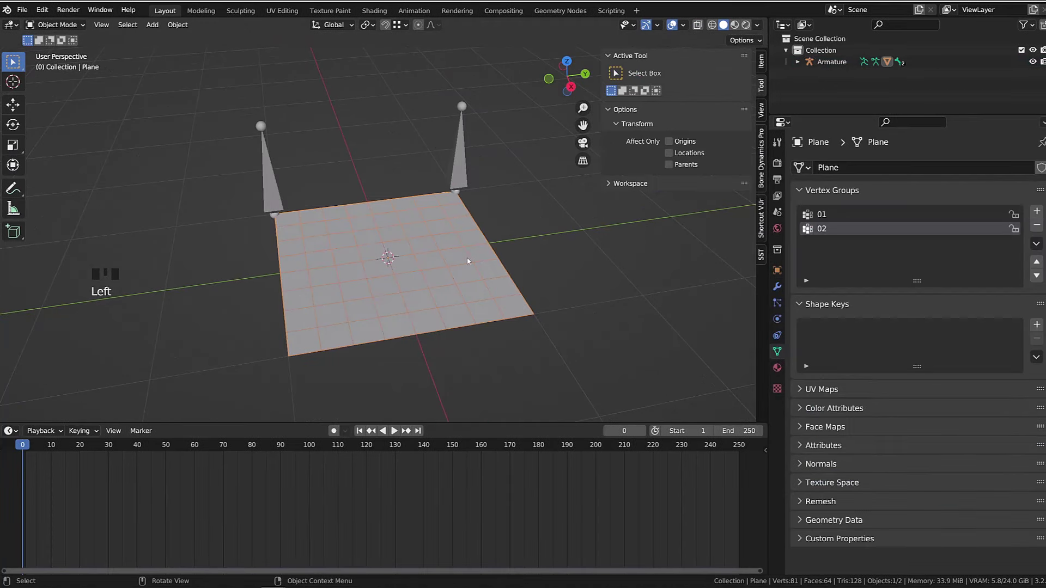
# With the armature and plane selected, weight-paint the plane's corner beneath bone 02 using an 18 px brush at weight 1.000.
pyautogui.keyDown('shift'); pyautogui.click(462, 166); pyautogui.keyUp('shift')
pyautogui.keyDown('shift'); pyautogui.click(481, 241); pyautogui.keyUp('shift')
pyautogui.hotkey('ctrl', 'Tab')
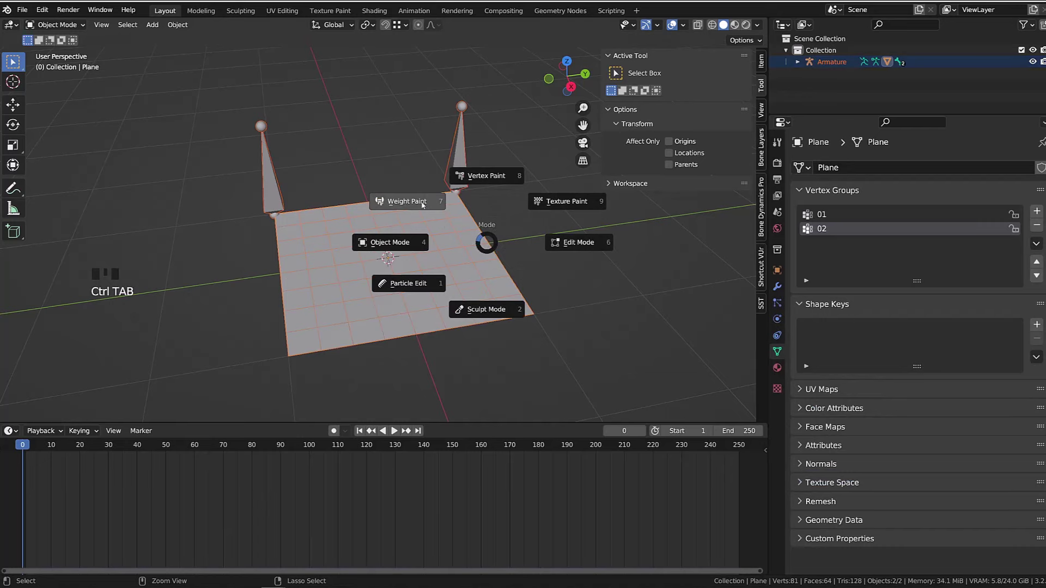
pyautogui.click(422, 203)
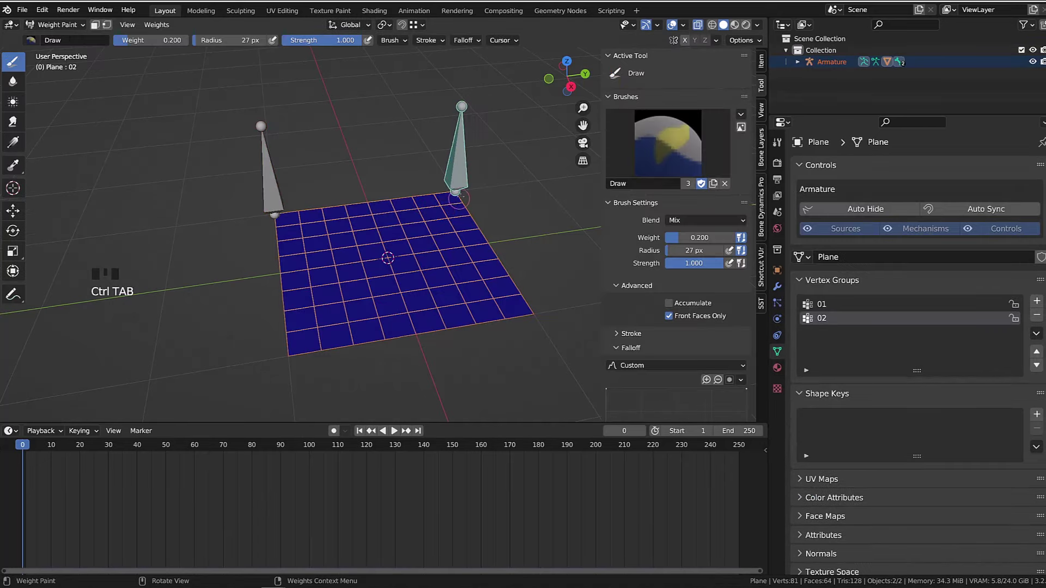
pyautogui.press('f')
pyautogui.click(579, 217)
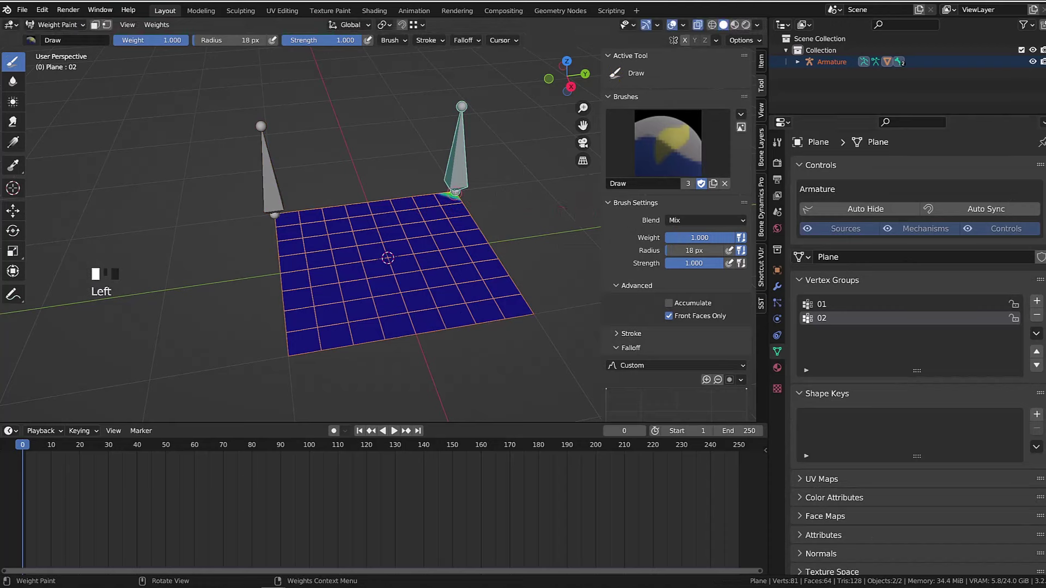
pyautogui.moveTo(422, 190); pyautogui.dragTo(372, 204, button='middle')
# Weight-paint the plane's corner beneath bone 01 at weight 1.000 and return to Object Mode.
pyautogui.keyDown('ctrl'); pyautogui.click(290, 157); pyautogui.keyUp('ctrl')
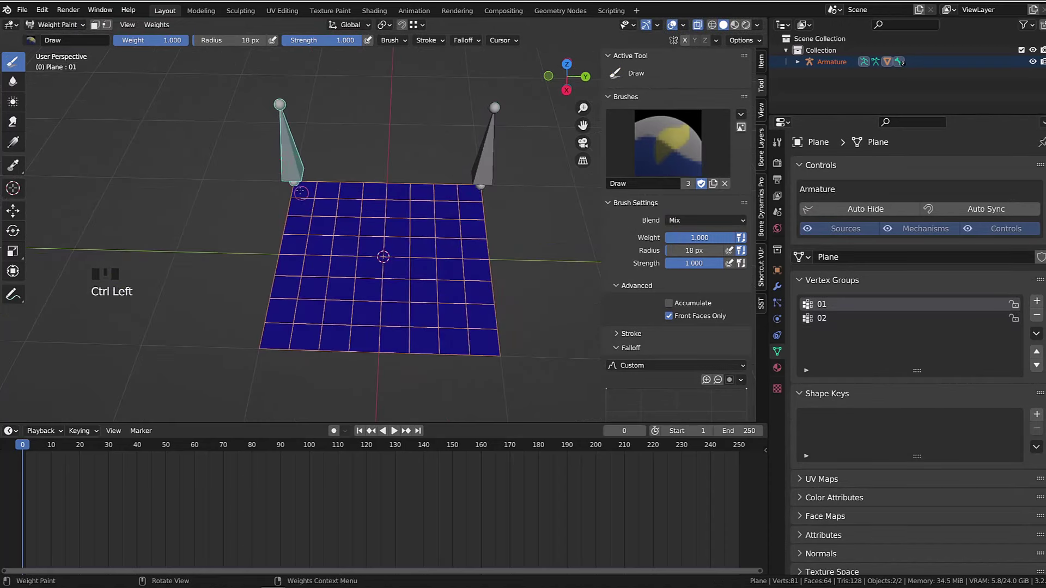
pyautogui.moveTo(301, 197); pyautogui.dragTo(334, 185, button='middle')
pyautogui.hotkey('ctrl', 'Tab')
pyautogui.click(284, 183)
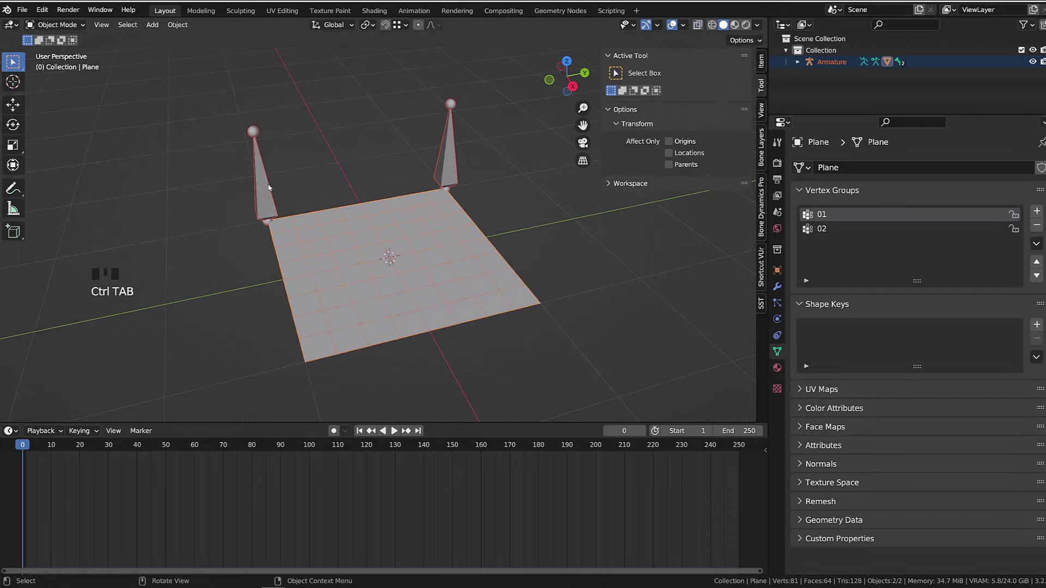
# Test-move bones 01 and 02 in Pose Mode to check how they deform the plane, cancelling each move.
pyautogui.click(268, 187)
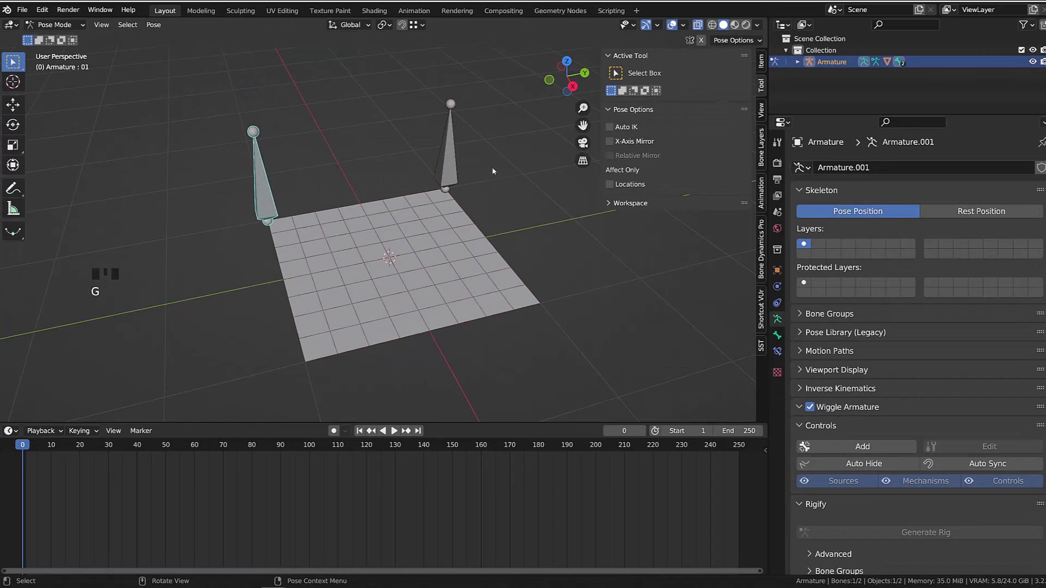
pyautogui.click(450, 163)
pyautogui.press('g')
pyautogui.rightClick(488, 143)
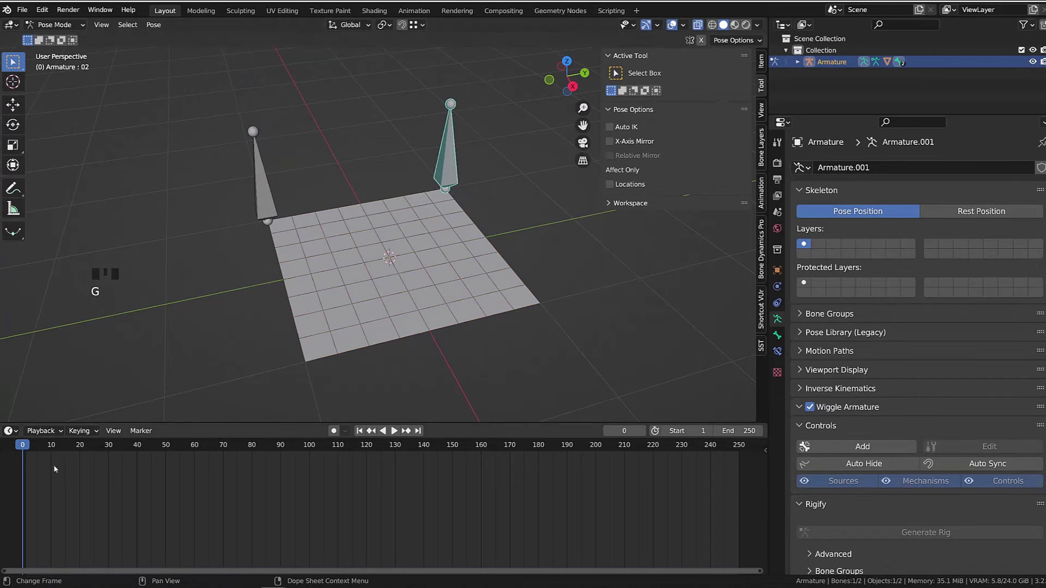
# Select the plane in Object Mode and examine the order of its Cloth and Armature modifiers.
pyautogui.click(498, 304)
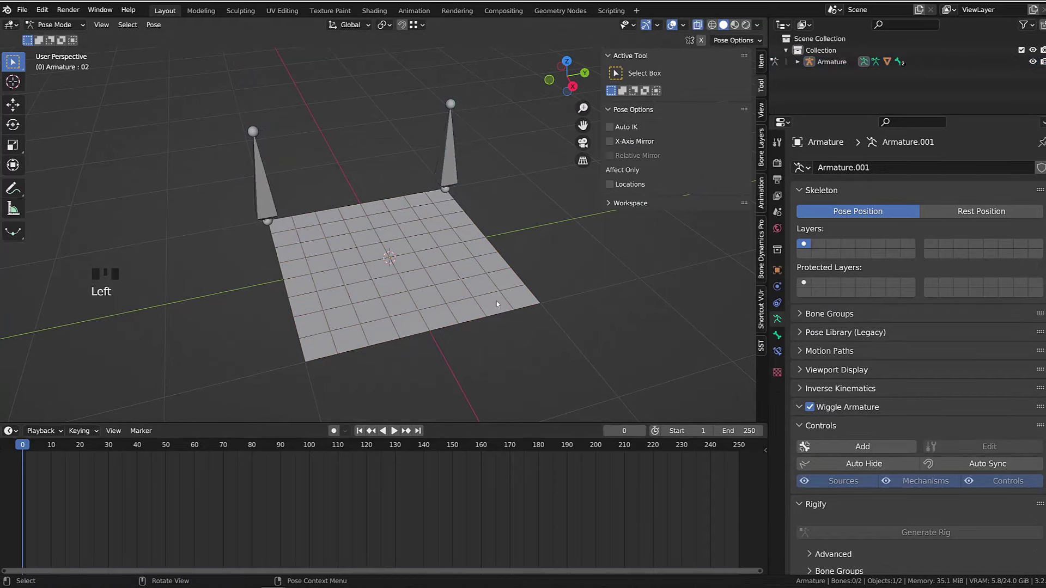
pyautogui.hotkey('ctrl', 'Tab')
pyautogui.click(498, 304)
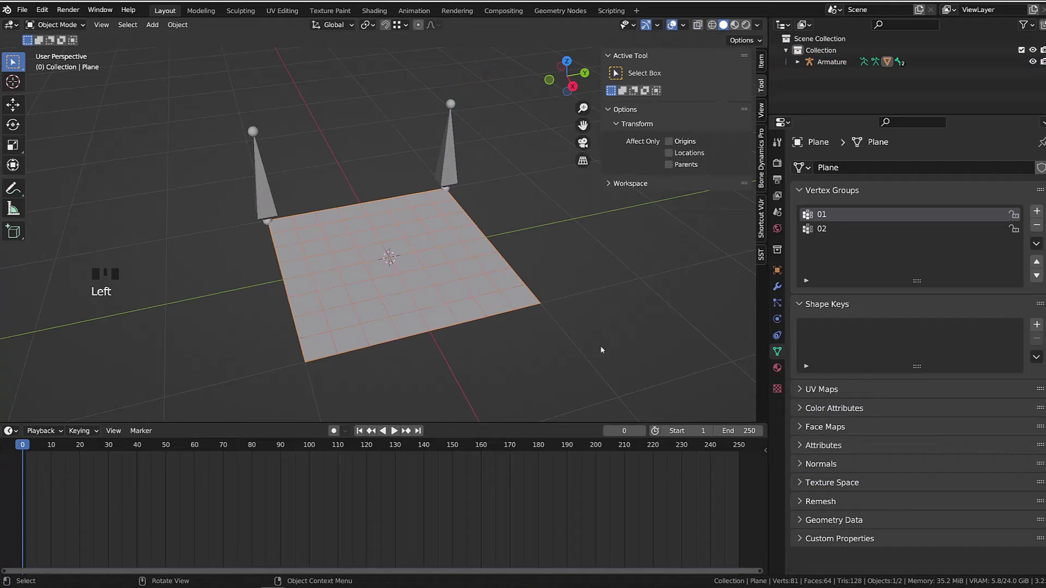
pyautogui.click(777, 287)
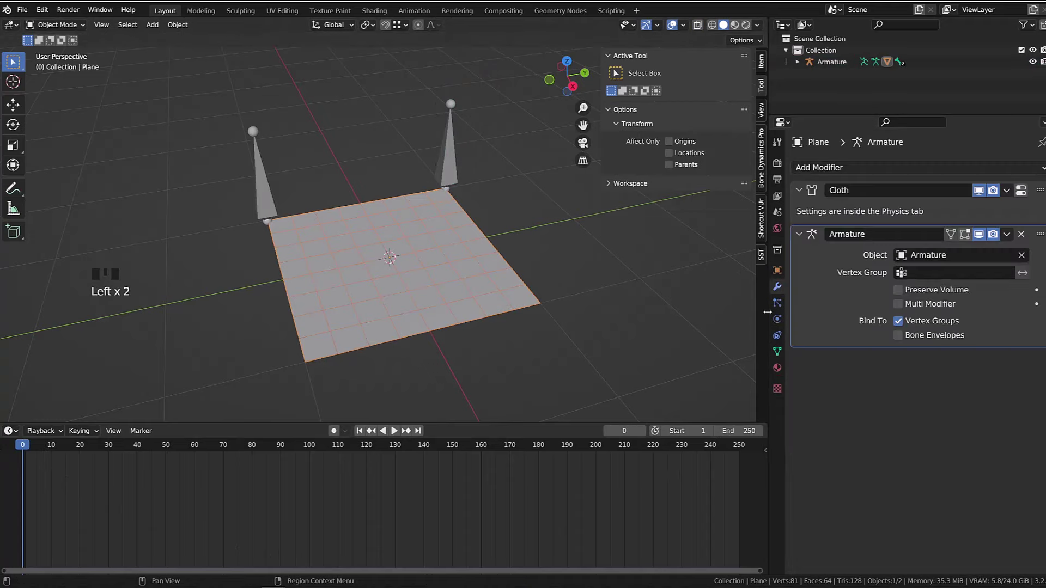
# Play the cloth simulation to check whether the plane stays attached to the bones, and rewind to frame 0.
pyautogui.press('space')
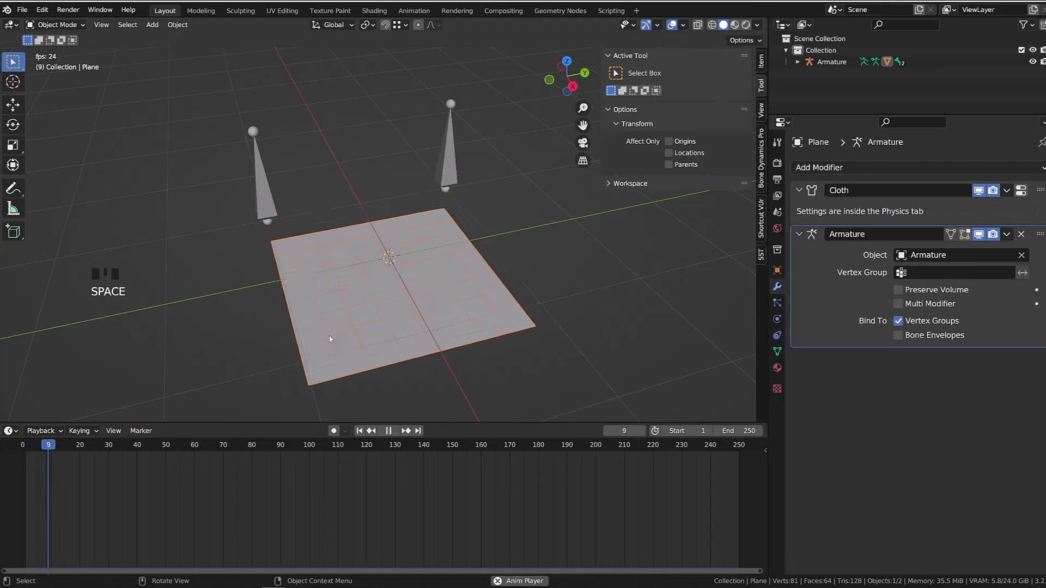
pyautogui.press('space')
pyautogui.moveTo(93, 445); pyautogui.dragTo(11, 455)
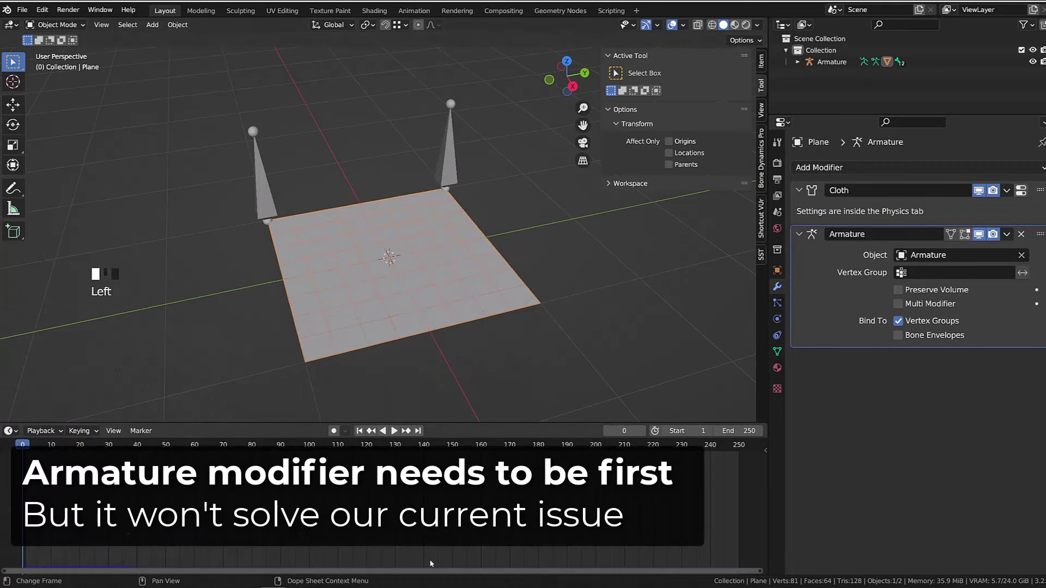
# Move the plane's Armature modifier above the Cloth modifier, play the simulation to test it, and rewind to frame 0.
pyautogui.moveTo(1039, 235); pyautogui.dragTo(1039, 191)
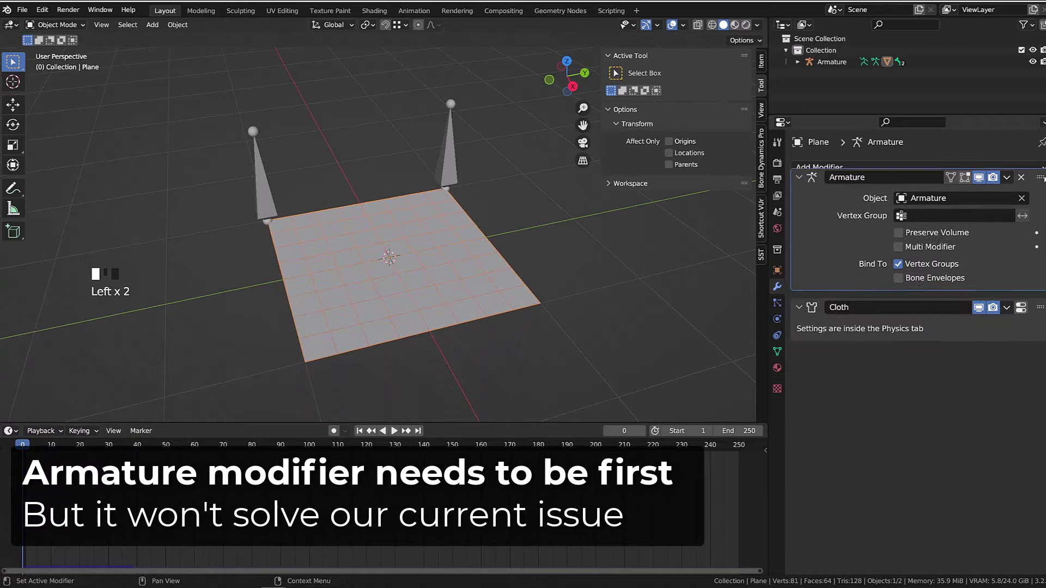
pyautogui.press('space')
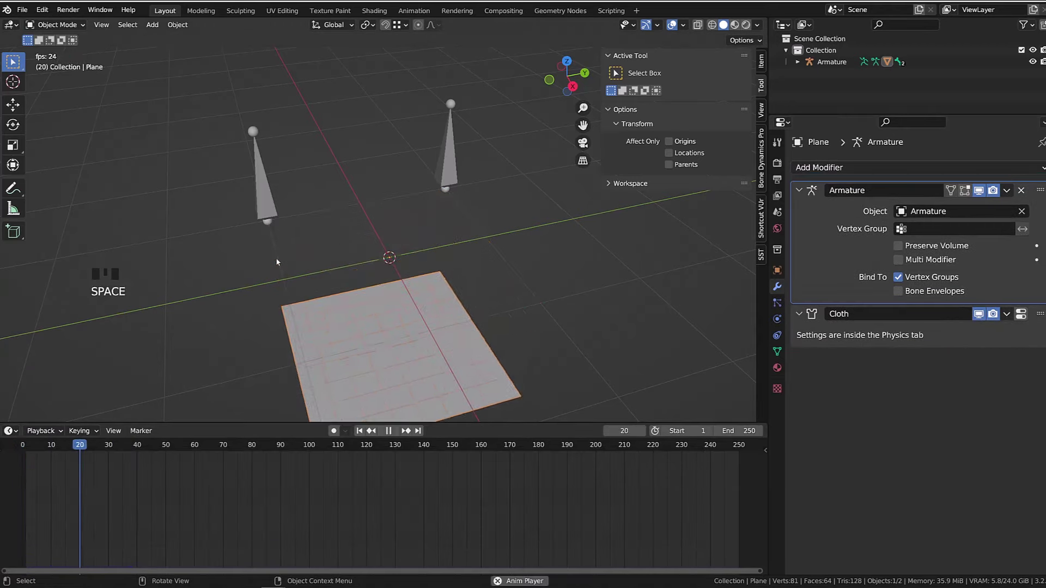
pyautogui.press('space')
pyautogui.moveTo(53, 448); pyautogui.dragTo(11, 452)
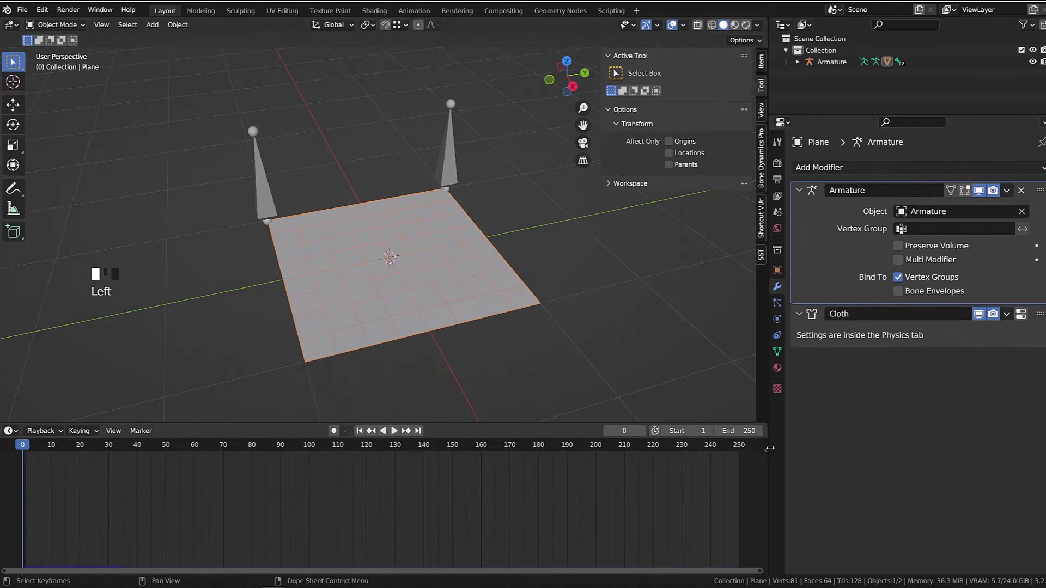
# Create a vertex group named pin from the plane's two corner vertices beneath the bones and raise its weight.
pyautogui.press('Tab')
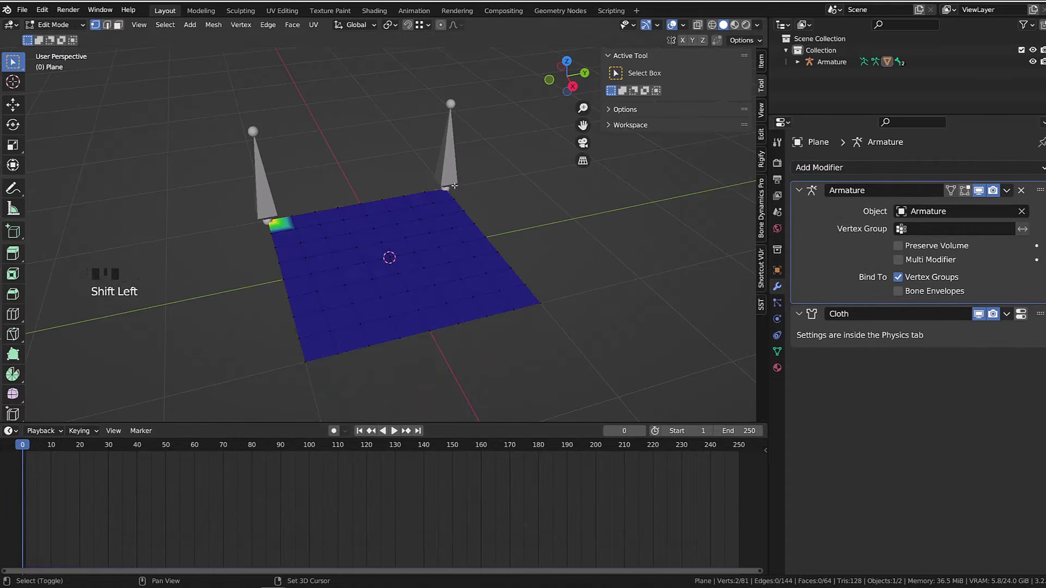
pyautogui.press('KP_Divide')
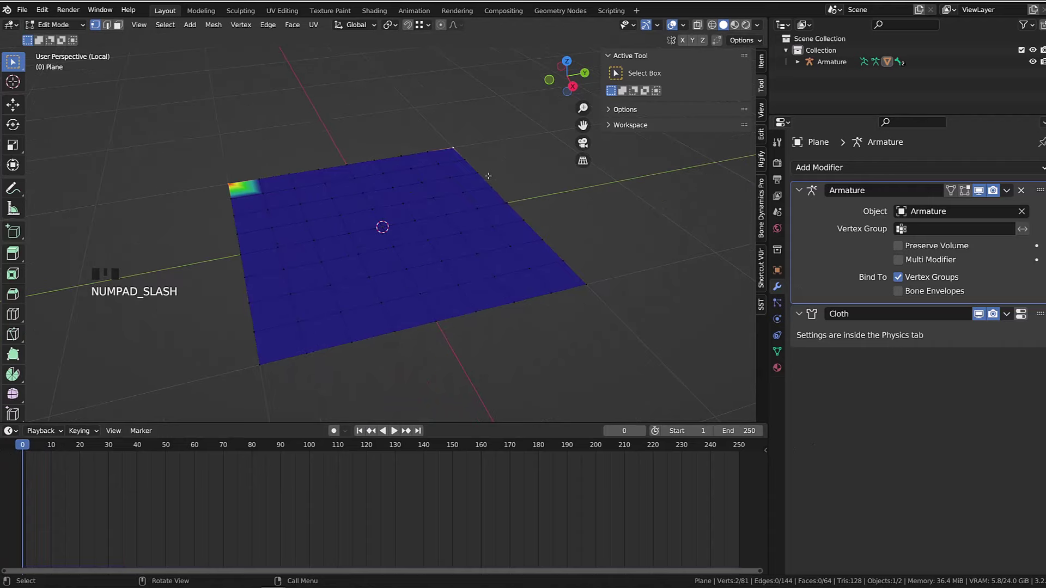
pyautogui.moveTo(519, 251); pyautogui.dragTo(483, 196, button='middle')
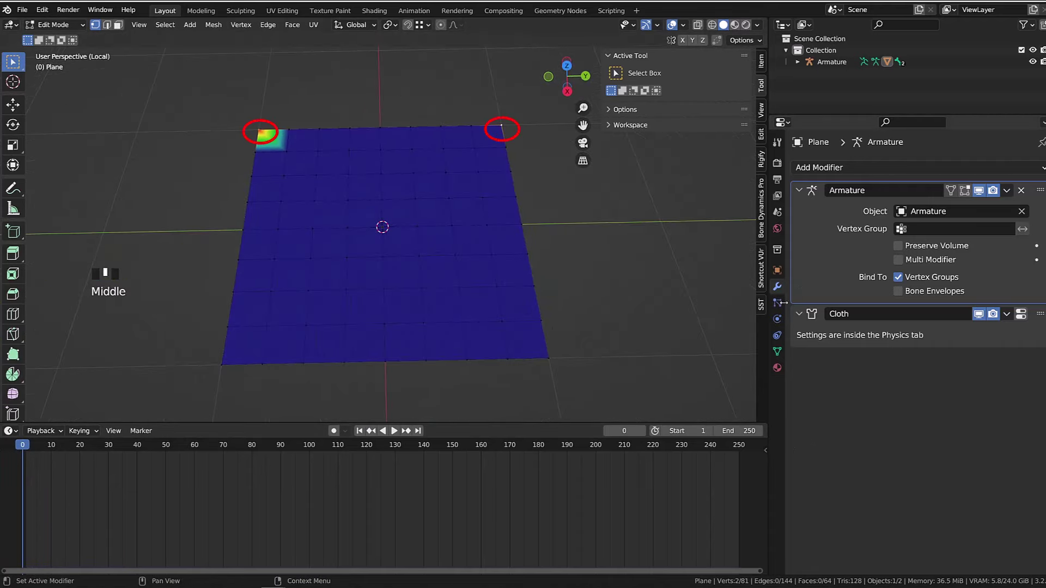
pyautogui.click(777, 353)
pyautogui.click(1037, 211)
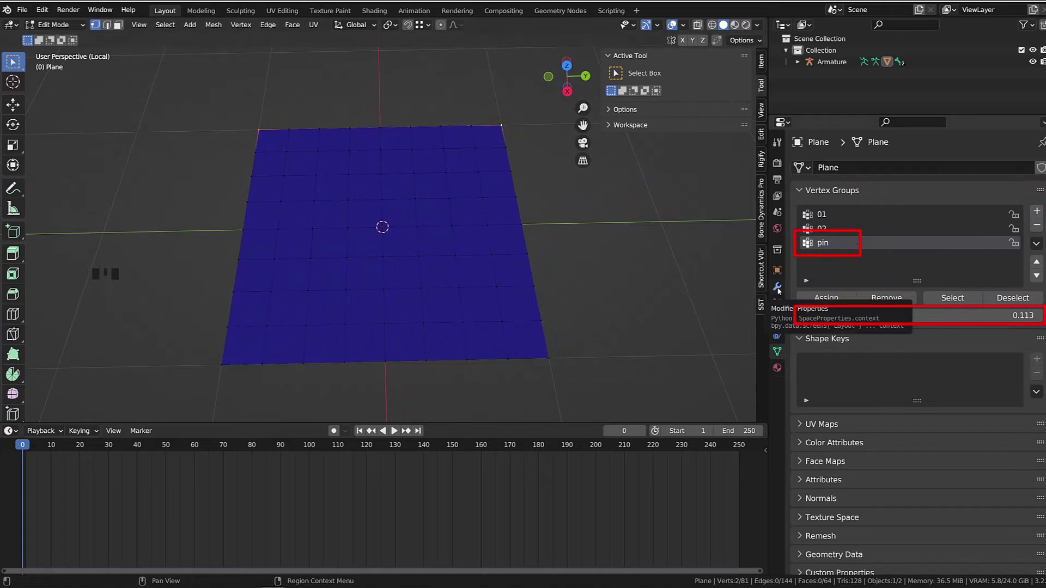
pyautogui.moveTo(819, 315); pyautogui.dragTo(1038, 315)
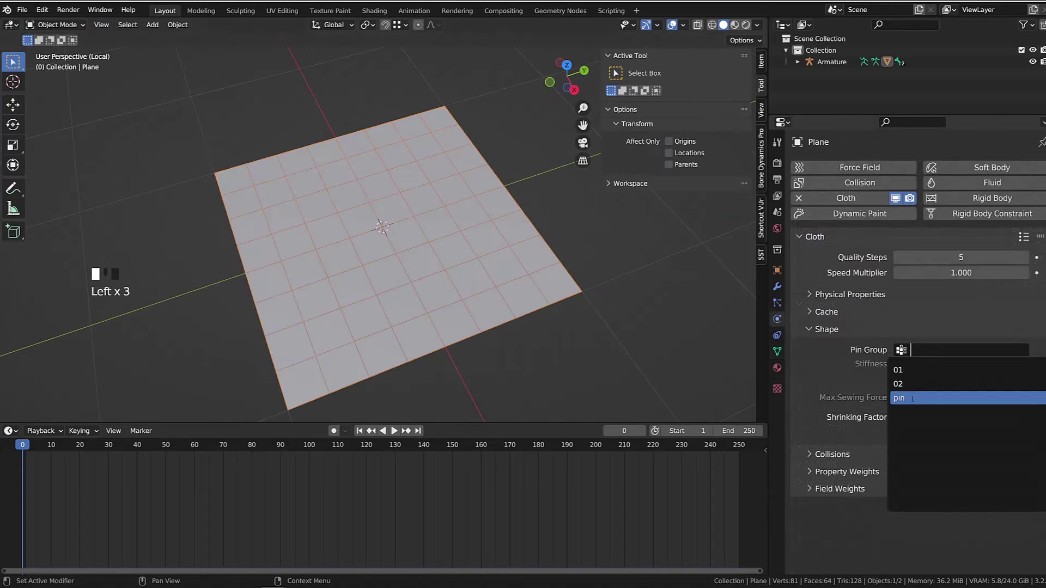
# Set the cloth's Pin Group to pin, leave local view and play the simulation.
pyautogui.click(866, 397)
pyautogui.scroll(-2, 524, 308)
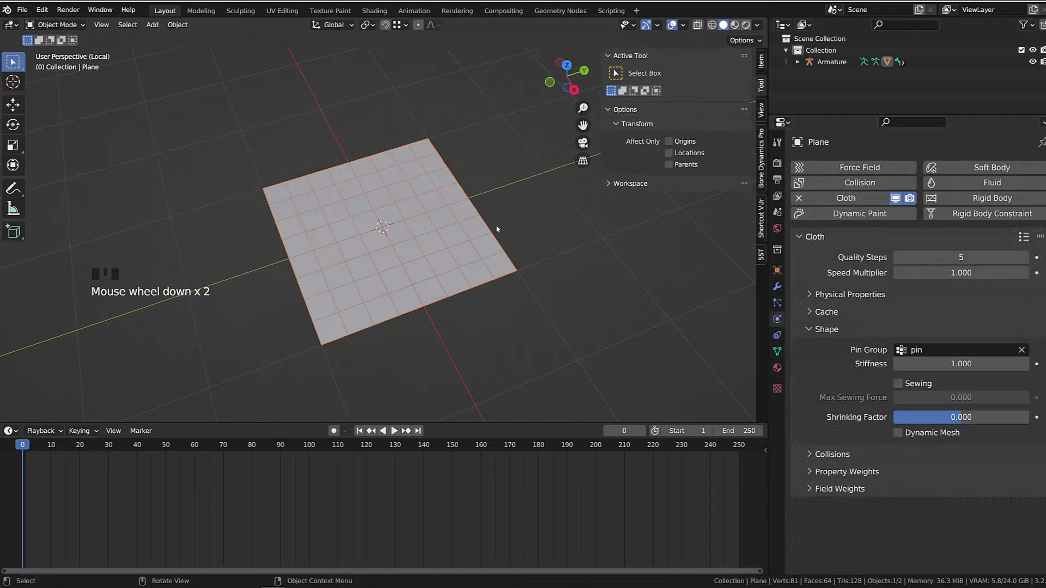
pyautogui.press('KP_Divide')
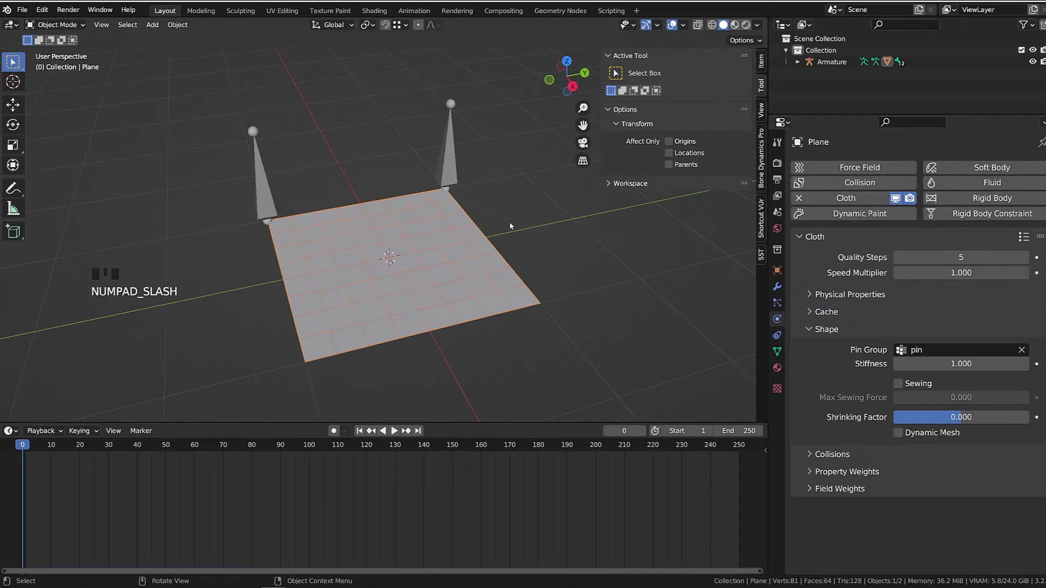
pyautogui.press('space')
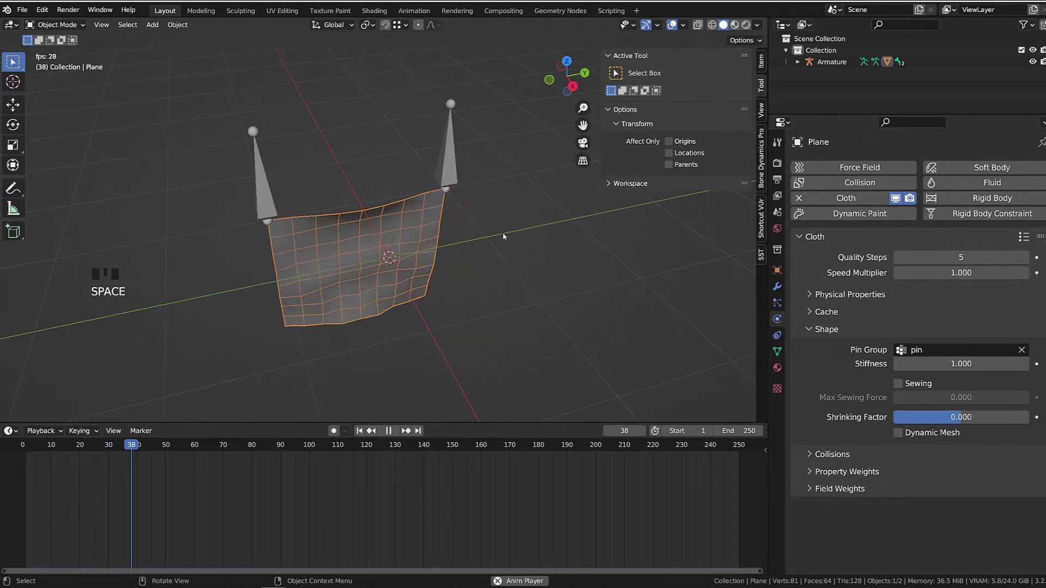
# Test the pinned cloth during playback by moving the armature, and start moving bone 02 in Pose Mode.
pyautogui.doubleClick(444, 163)
pyautogui.press('g')
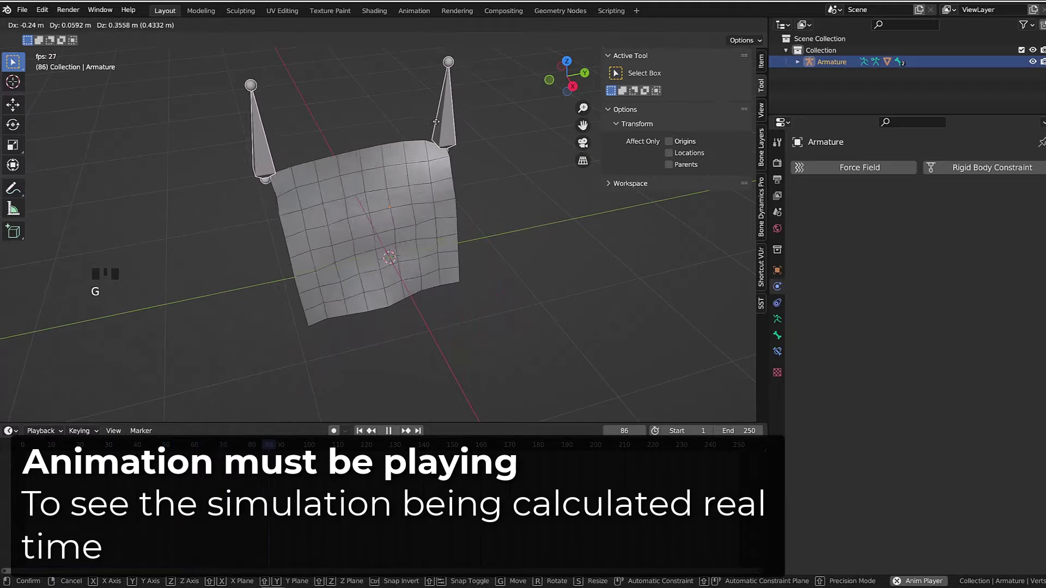
pyautogui.click(440, 165)
pyautogui.hotkey('ctrl', 'Tab')
pyautogui.click(454, 182)
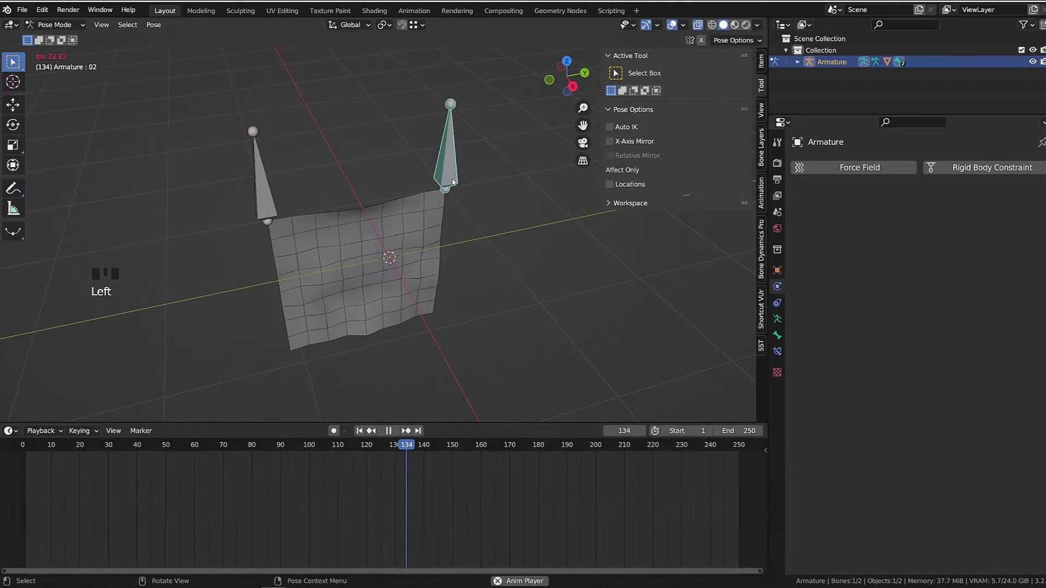
pyautogui.press('g')
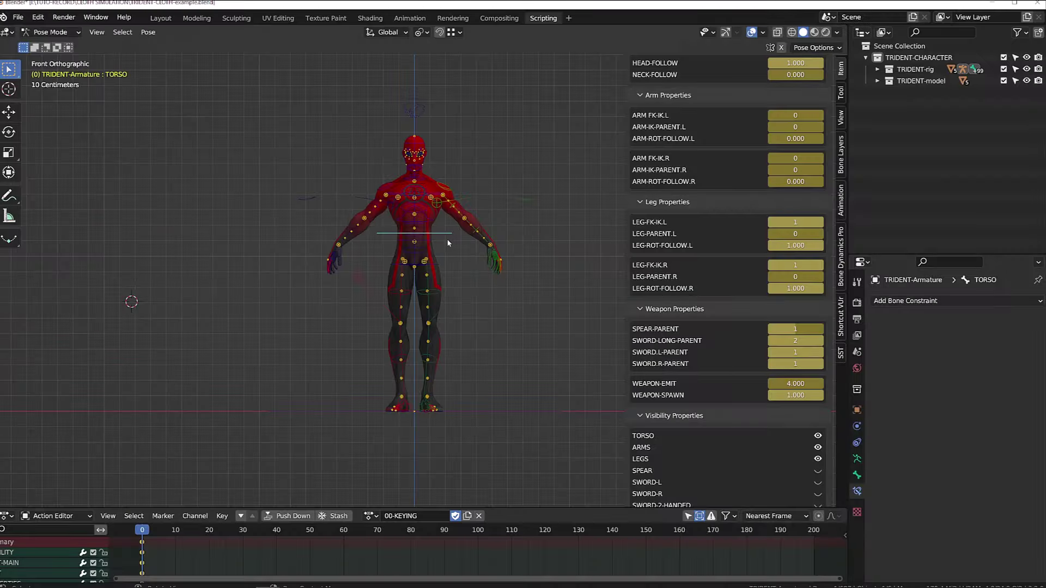
# Test-move the character's TORSO control, cancel the move, and switch the TRIDENT armature to Rest Position.
pyautogui.press('g')
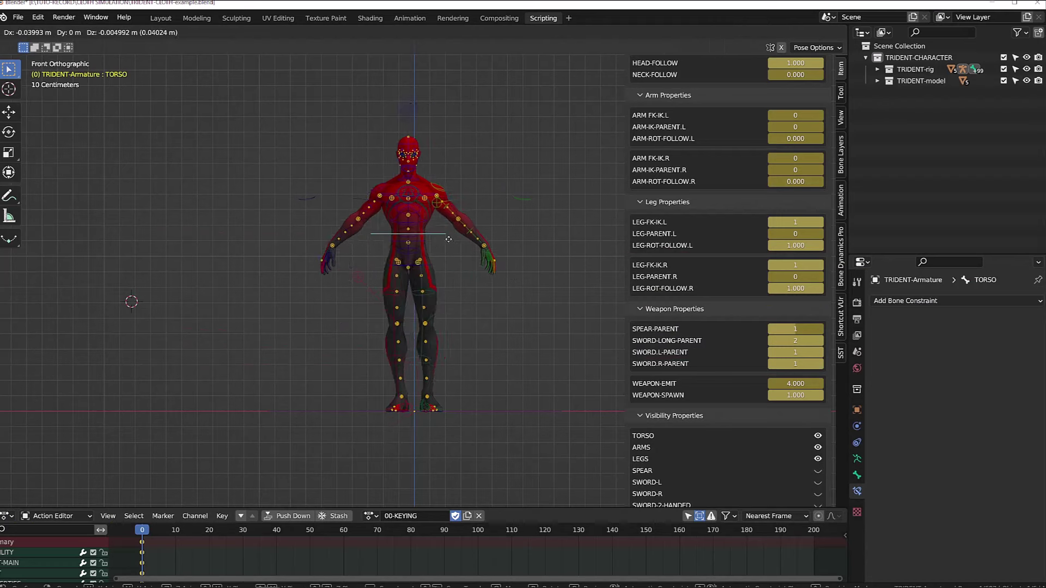
pyautogui.press('Escape')
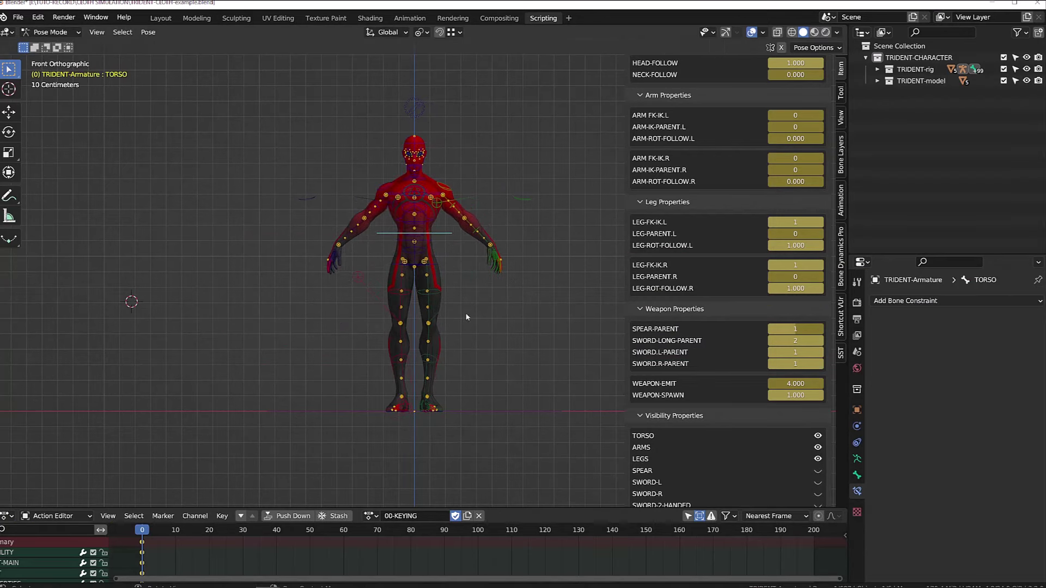
pyautogui.click(857, 460)
pyautogui.click(881, 335)
pyautogui.click(889, 320)
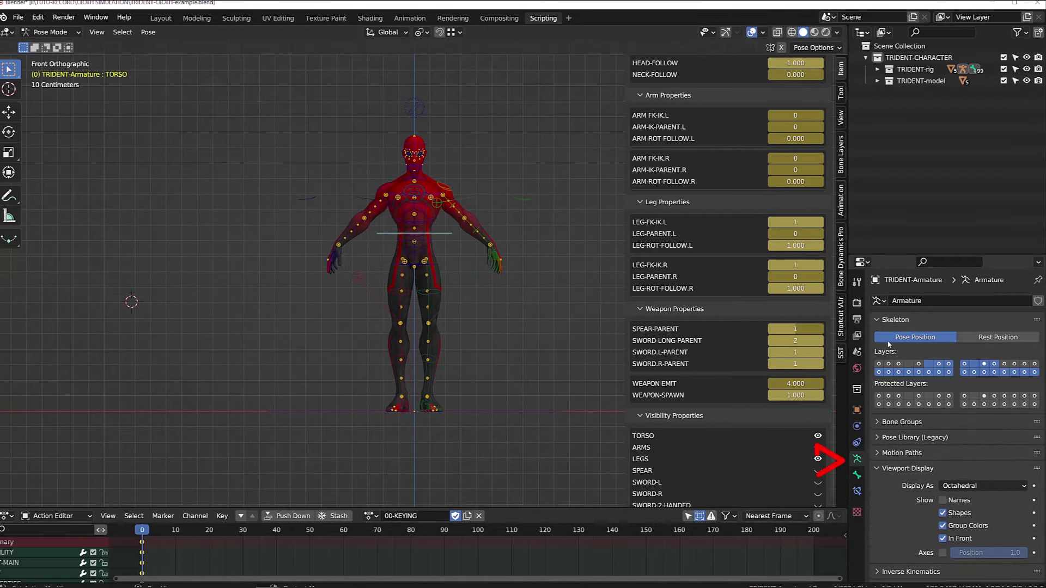
pyautogui.click(1005, 339)
# Return to Object Mode, add a mesh plane at the character's feet and rename it cape.
pyautogui.scroll(-3, 502, 311)
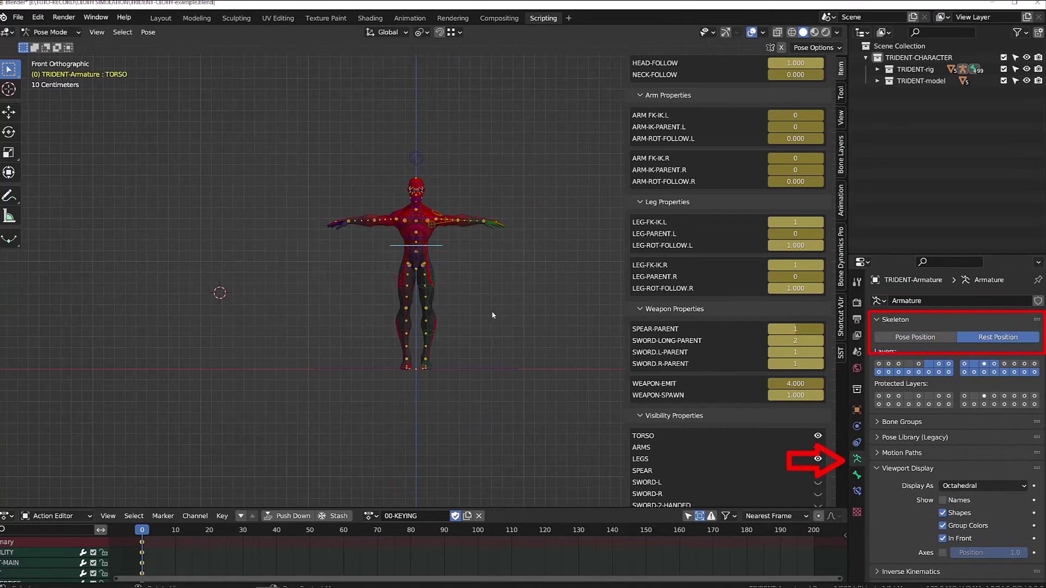
pyautogui.moveTo(502, 311); pyautogui.dragTo(460, 334, button='middle')
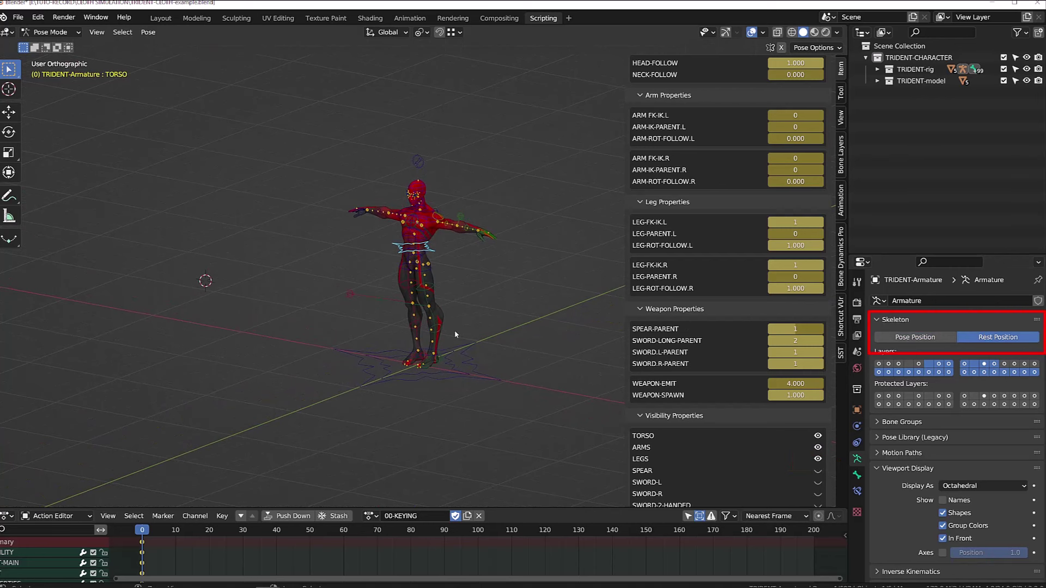
pyautogui.hotkey('ctrl', 'Tab')
pyautogui.scroll(4, 484, 351)
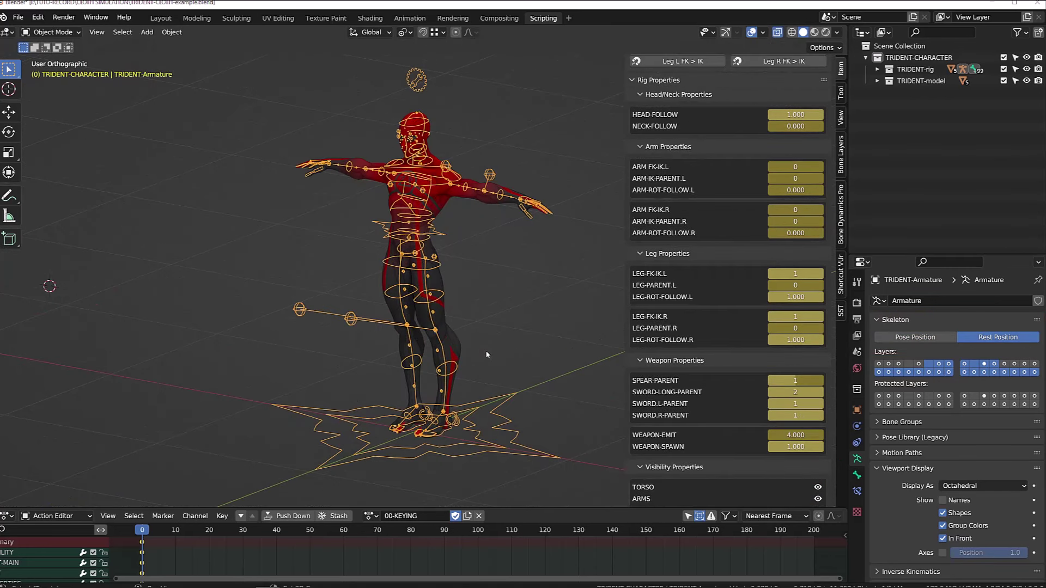
pyautogui.scroll(-1, 487, 355)
pyautogui.hotkey('shift', 'a')
pyautogui.moveTo(469, 267)
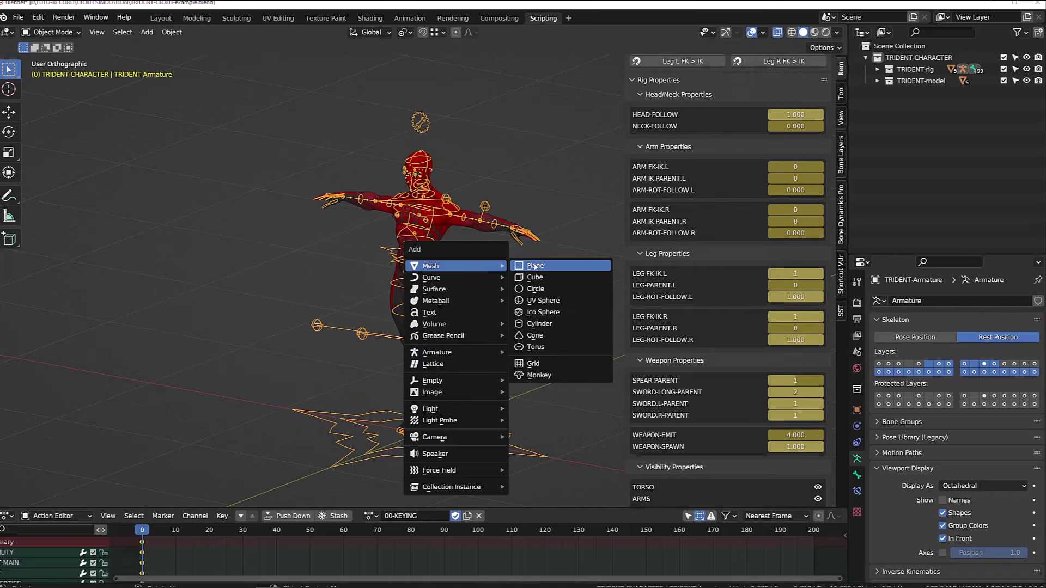
pyautogui.click(535, 267)
pyautogui.doubleClick(906, 92)
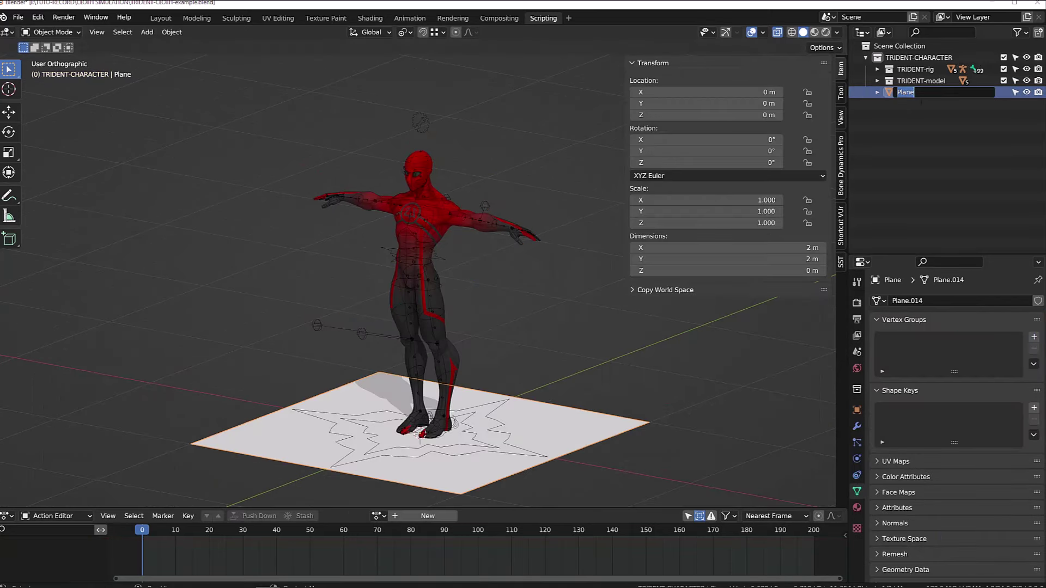
pyautogui.write('cape')
pyautogui.press('Return')
# In Edit Mode, scale the cape to 0.515 along X and move it behind the neck, about 1.07 m along Y and 1.5 m up.
pyautogui.press('Tab')
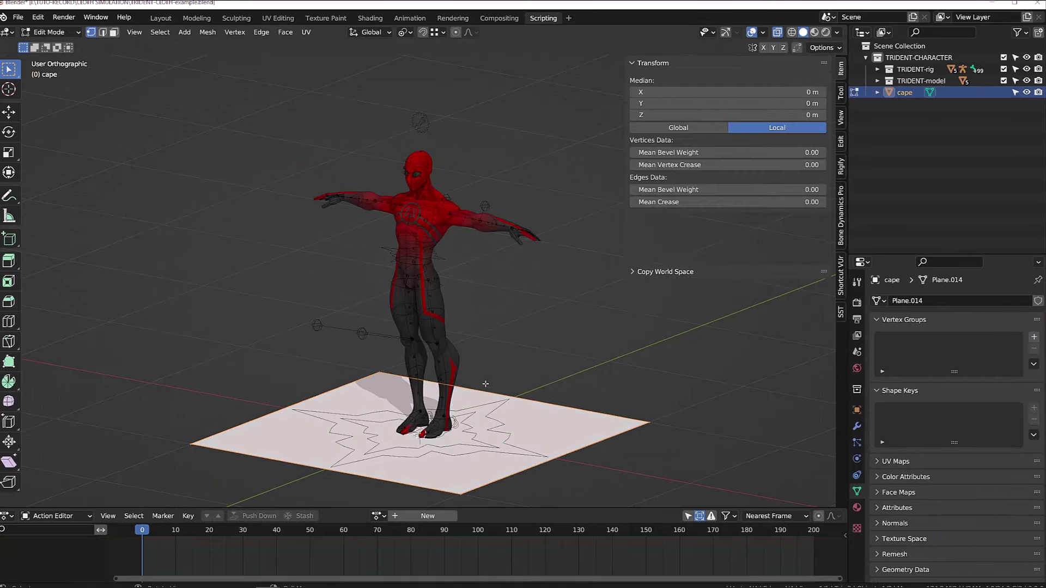
pyautogui.scroll(-4, 484, 381)
pyautogui.moveTo(484, 375); pyautogui.dragTo(505, 433, button='middle')
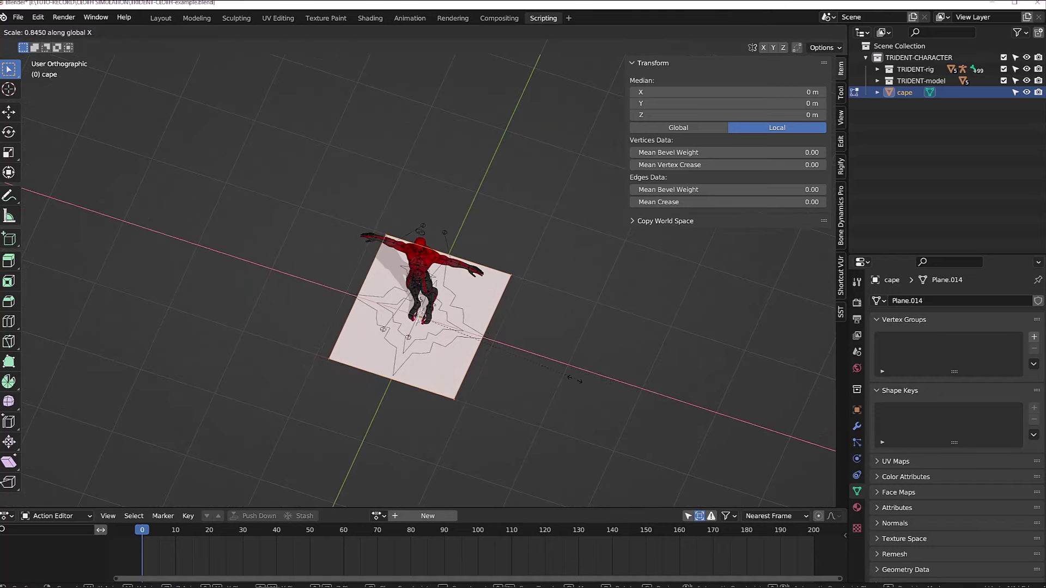
pyautogui.click(509, 364)
pyautogui.press('KP_3')
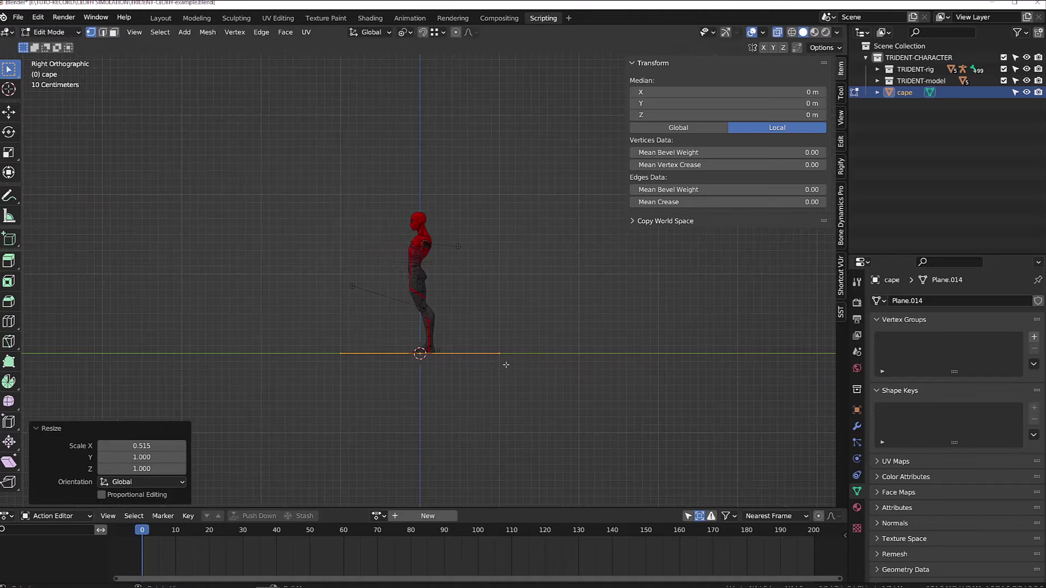
pyautogui.scroll(4, 503, 364)
pyautogui.press('g')
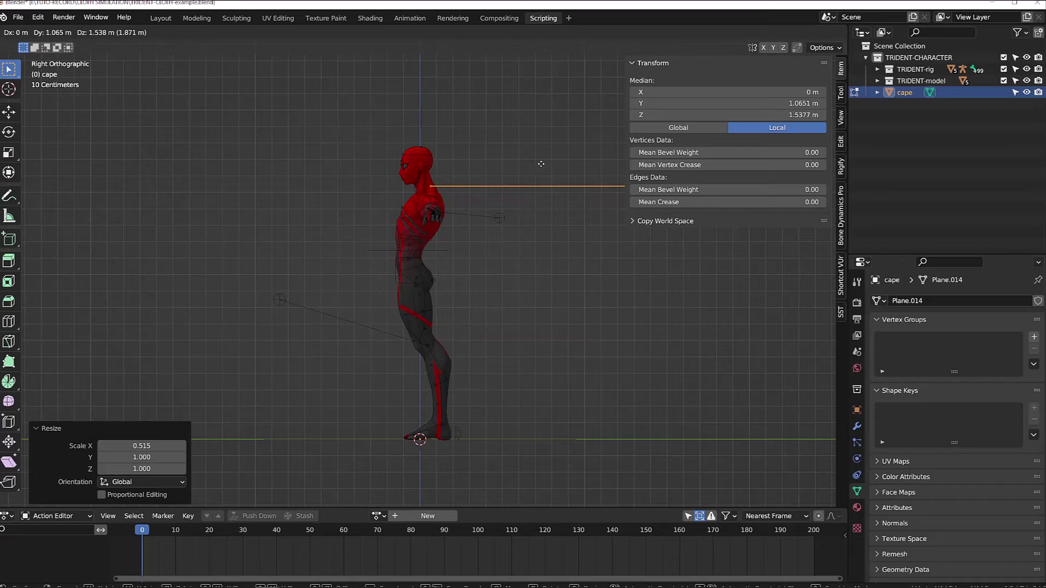
pyautogui.click(540, 165)
# Subdivide the cape into an even grid with lengthwise and crosswise loop cuts, leaving the cuts unslid.
pyautogui.press('KP_7')
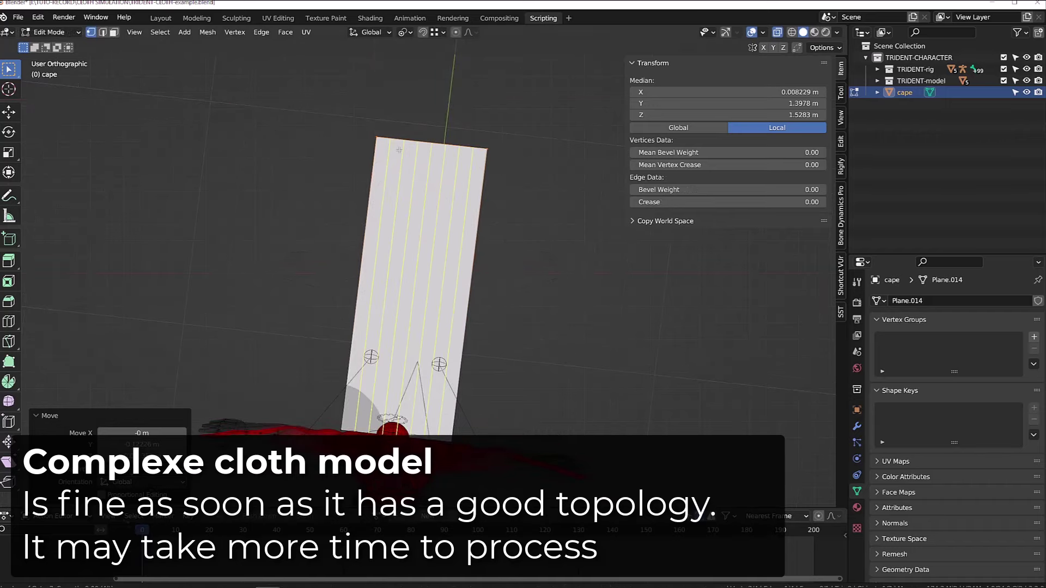
pyautogui.click(400, 150)
pyautogui.rightClick(400, 150)
pyautogui.scroll(14, 433, 335)
pyautogui.click(433, 335)
pyautogui.rightClick(433, 336)
pyautogui.moveTo(433, 335); pyautogui.dragTo(418, 360, button='middle')
pyautogui.scroll(2, 418, 349)
# Select the middle of the cape's neck edge and move it along Y with smooth proportional editing to curve it around the neck.
pyautogui.click(310, 216)
pyautogui.keyDown('ctrl'); pyautogui.click(305, 263); pyautogui.keyUp('ctrl')
pyautogui.press('o')
pyautogui.press('g')
pyautogui.press('y')
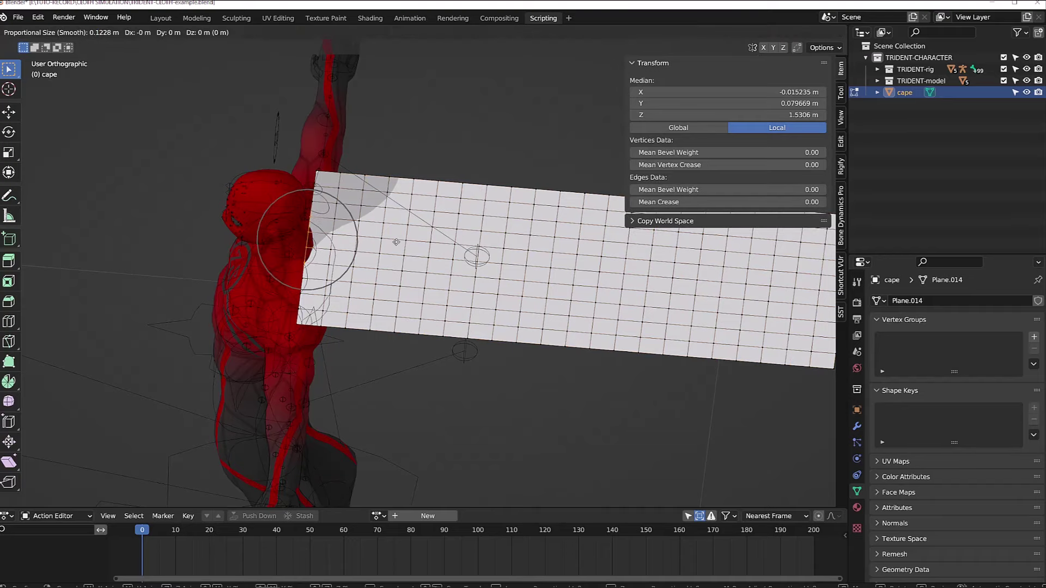
pyautogui.scroll(-6, 409, 245)
pyautogui.click(423, 248)
# Fit the whole cape mesh to the character's upper back by moving it along Z and Y and scaling it along X.
pyautogui.moveTo(423, 249); pyautogui.dragTo(560, 192, button='middle')
pyautogui.press('a')
pyautogui.press('KP_1')
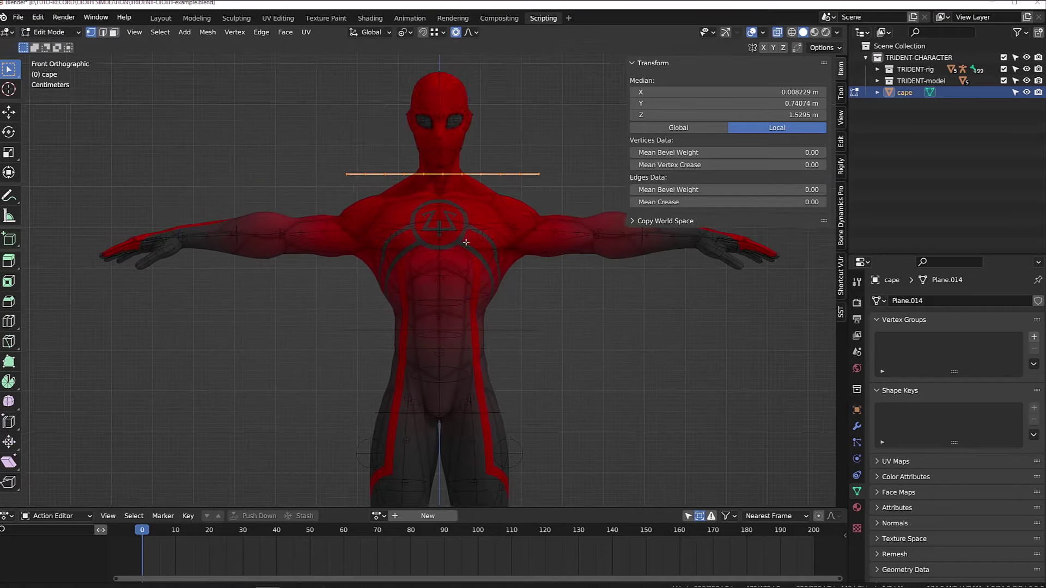
pyautogui.press('g')
pyautogui.press('z')
pyautogui.click(472, 258)
pyautogui.press('KP_3')
pyautogui.press('KP_7')
pyautogui.press('g')
pyautogui.press('y')
pyautogui.click(492, 287)
pyautogui.press('s')
pyautogui.press('x')
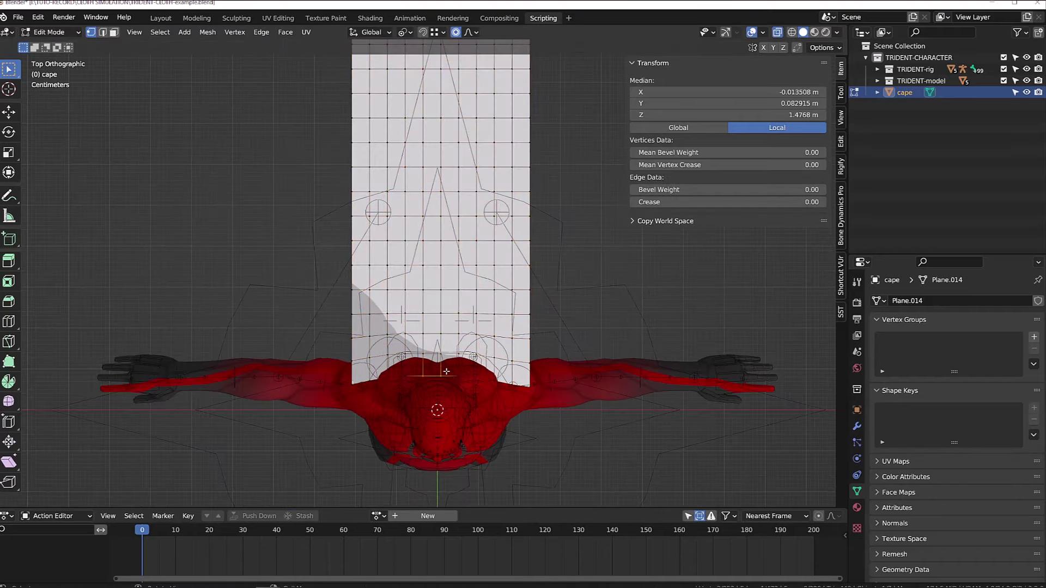
# Enable X mirroring, refine the cape's neck edge by moving its vertices along Y, and return to Object Mode.
pyautogui.keyDown('shift'); pyautogui.click(459, 376); pyautogui.keyUp('shift')
pyautogui.click(763, 47)
pyautogui.press('g')
pyautogui.press('y')
pyautogui.click(456, 361)
pyautogui.click(387, 363)
pyautogui.moveTo(391, 365); pyautogui.dragTo(303, 303, button='middle')
pyautogui.keyDown('shift'); pyautogui.click(335, 206); pyautogui.keyUp('shift')
pyautogui.press('g')
pyautogui.press('y')
pyautogui.click(322, 243)
pyautogui.scroll(-4, 439, 283)
pyautogui.press('Tab')
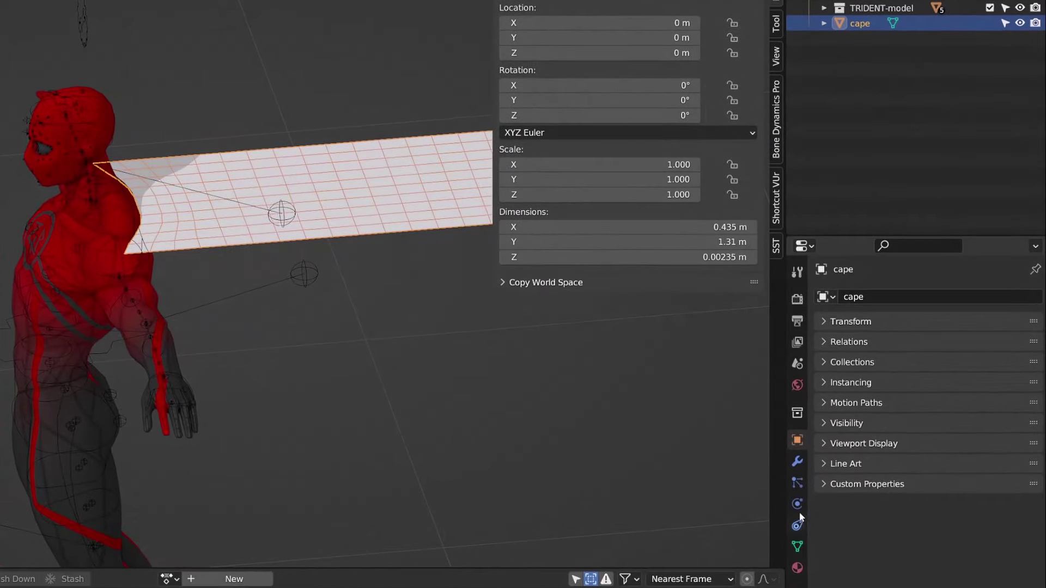
# Add Cloth physics to the cape using the Silk preset and play the simulation.
pyautogui.click(797, 504)
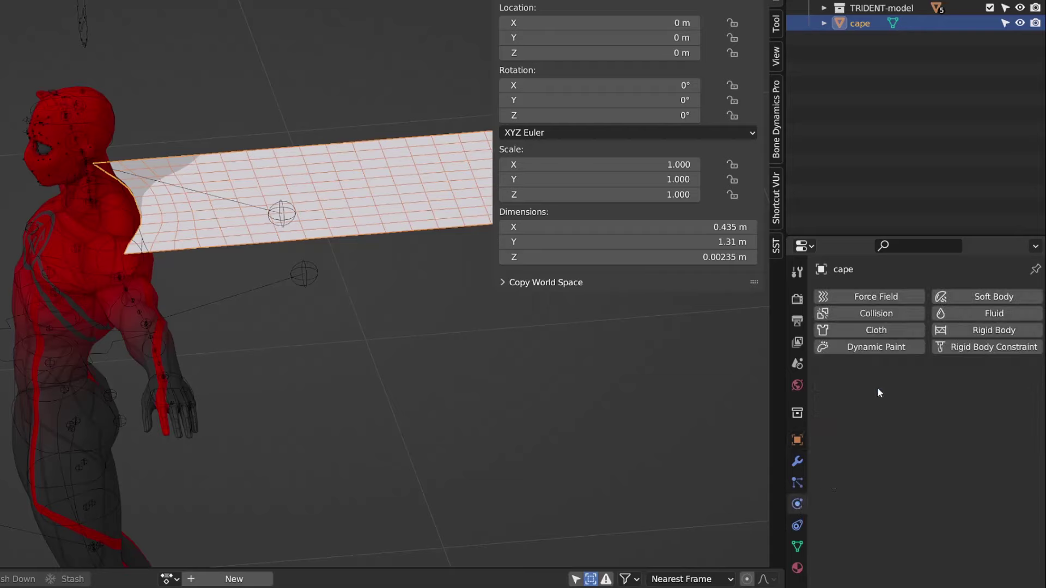
pyautogui.click(875, 330)
pyautogui.click(1016, 373)
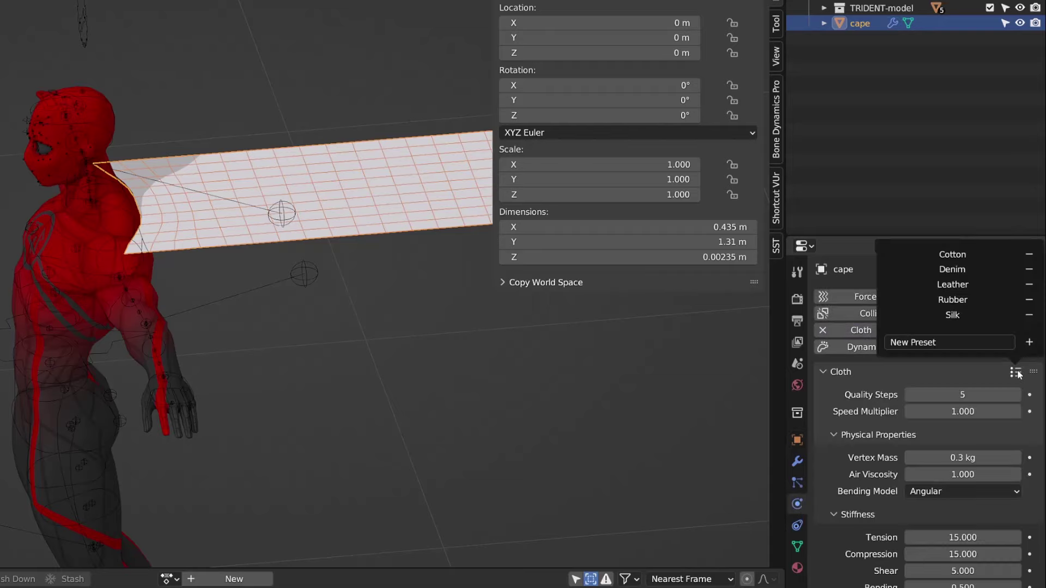
pyautogui.click(966, 321)
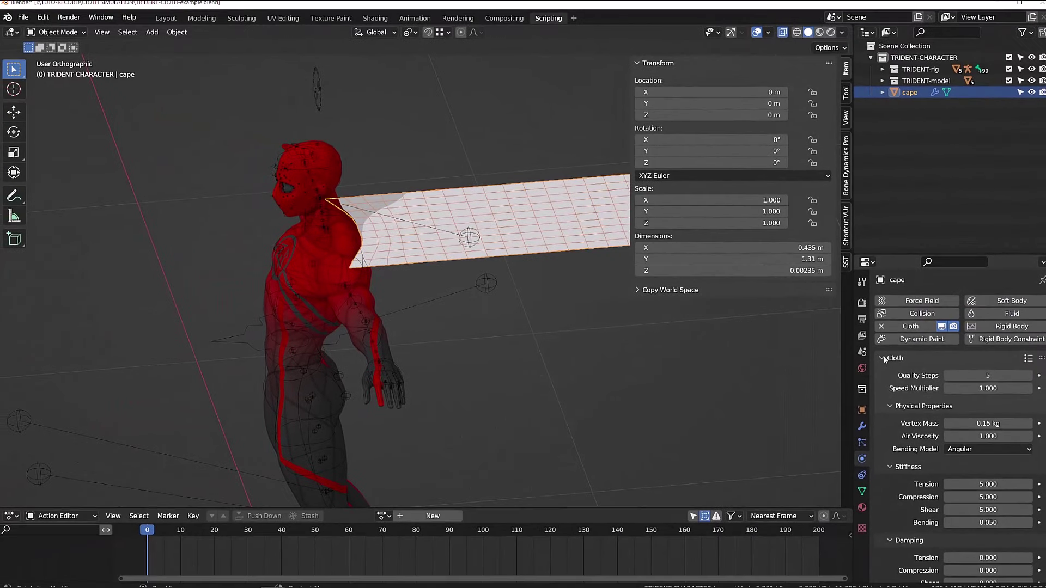
pyautogui.click(895, 357)
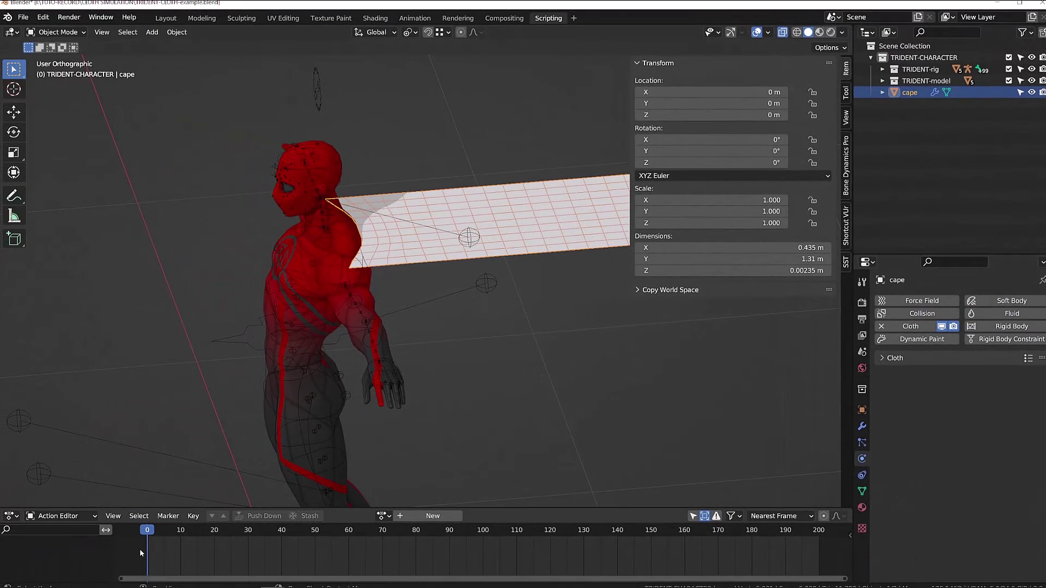
pyautogui.press('space')
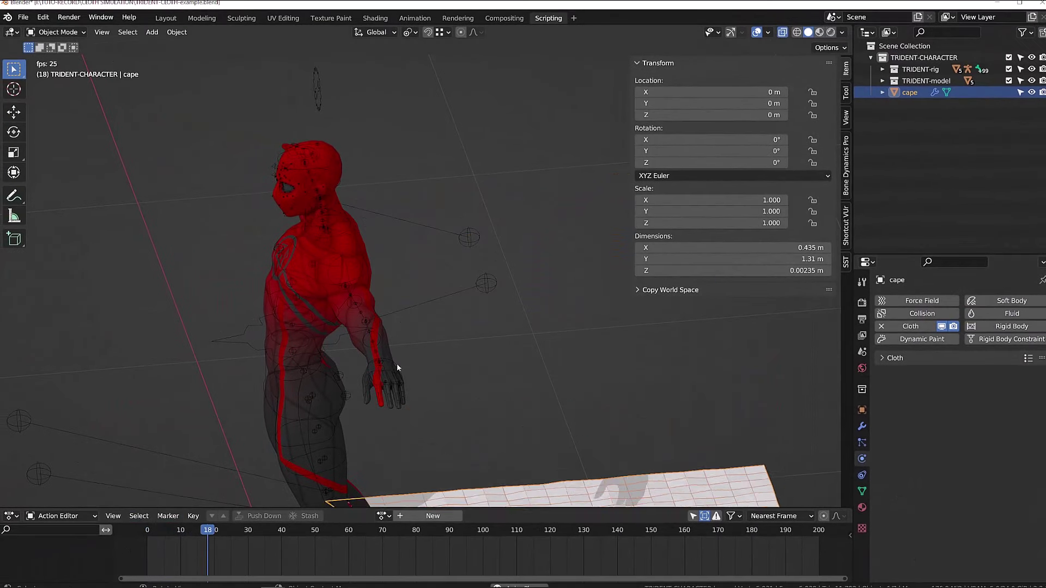
# Return to frame 0 and add Collision physics to the character's body mesh.
pyautogui.click(148, 532)
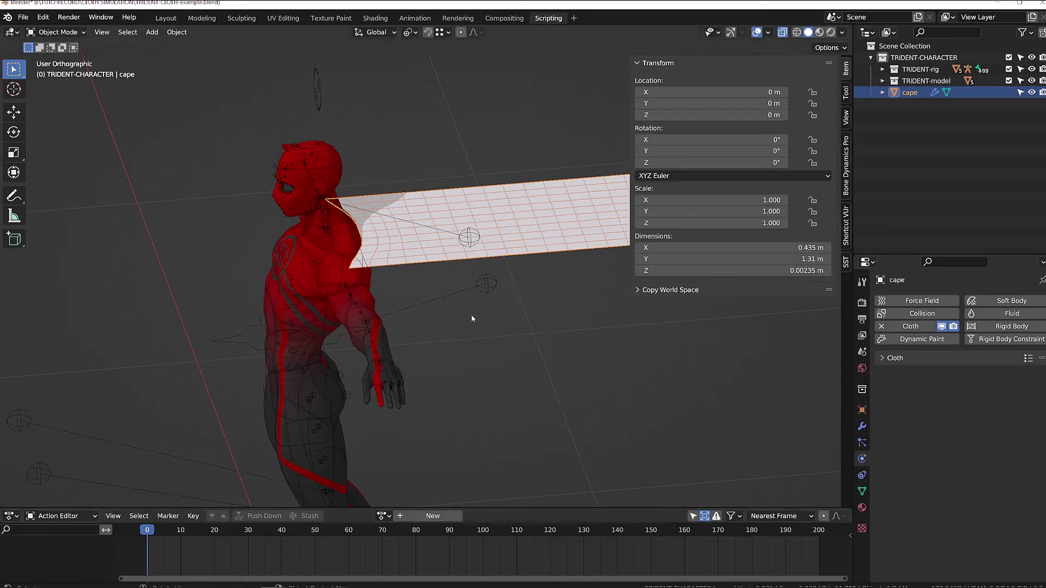
pyautogui.click(371, 299)
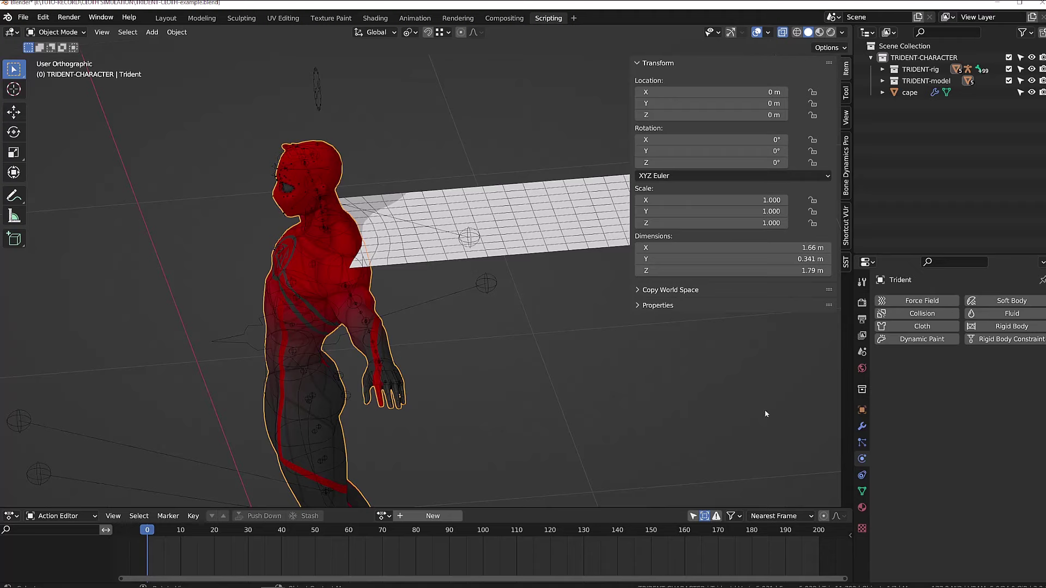
pyautogui.click(922, 314)
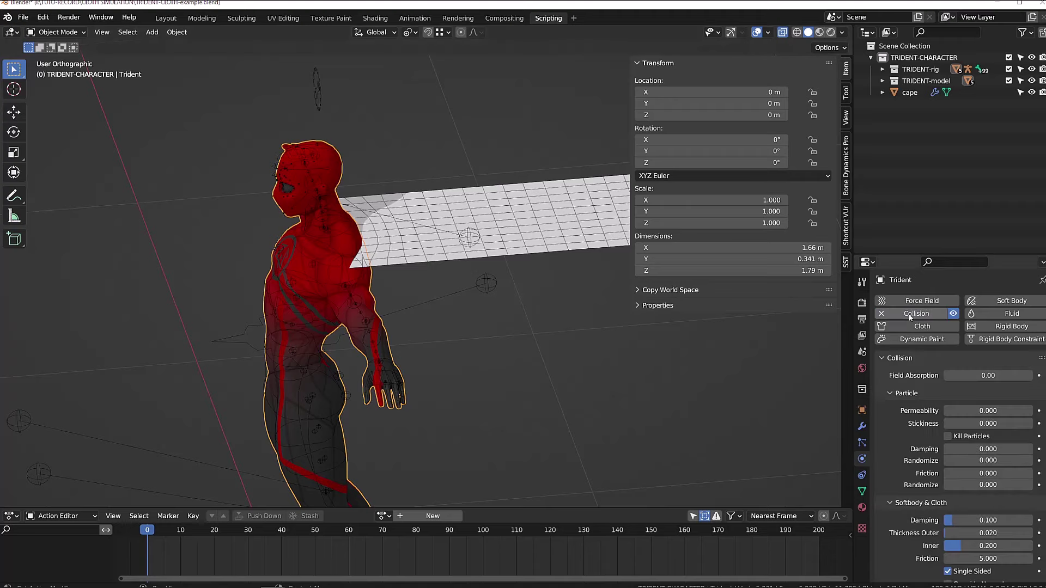
# Move the cape above the character's head along Y and Z, play the simulation to test the collision, and return to frame 0.
pyautogui.click(514, 251)
pyautogui.press('KP_3')
pyautogui.press('g')
pyautogui.click(389, 86)
pyautogui.moveTo(390, 124); pyautogui.dragTo(535, 366, button='middle')
pyautogui.press('space')
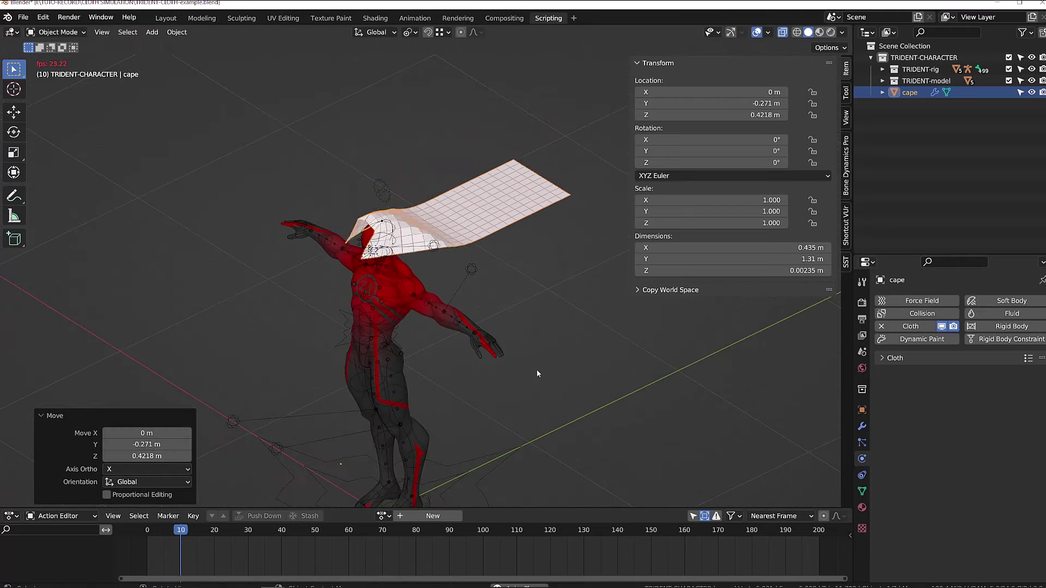
pyautogui.press('space')
pyautogui.moveTo(120, 532); pyautogui.dragTo(135, 553)
# Clear the cape's location, replay the simulation and return to frame 0.
pyautogui.hotkey('alt', 'g')
pyautogui.press('space')
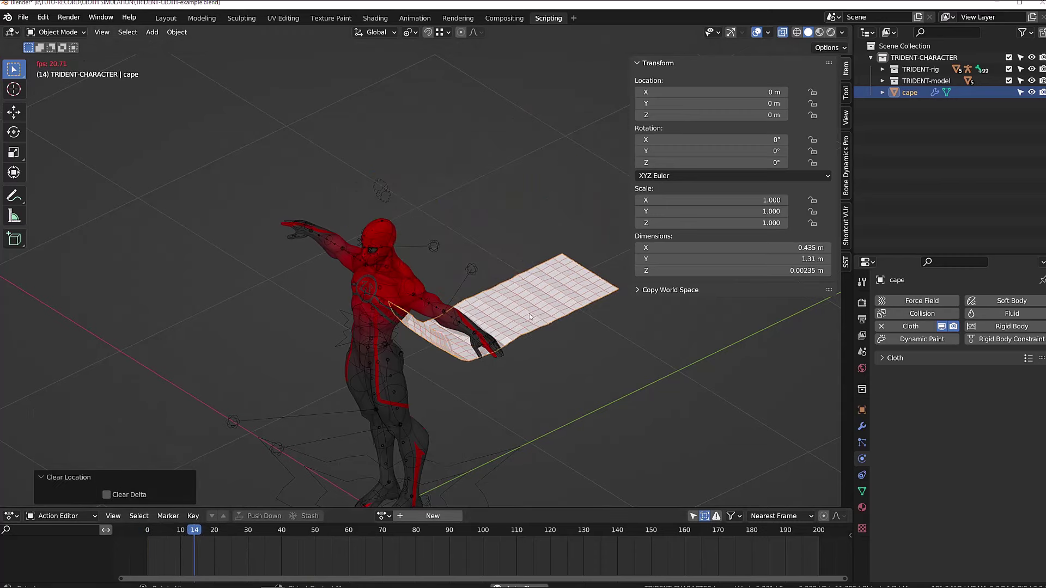
pyautogui.press('space')
pyautogui.moveTo(180, 530); pyautogui.dragTo(133, 544)
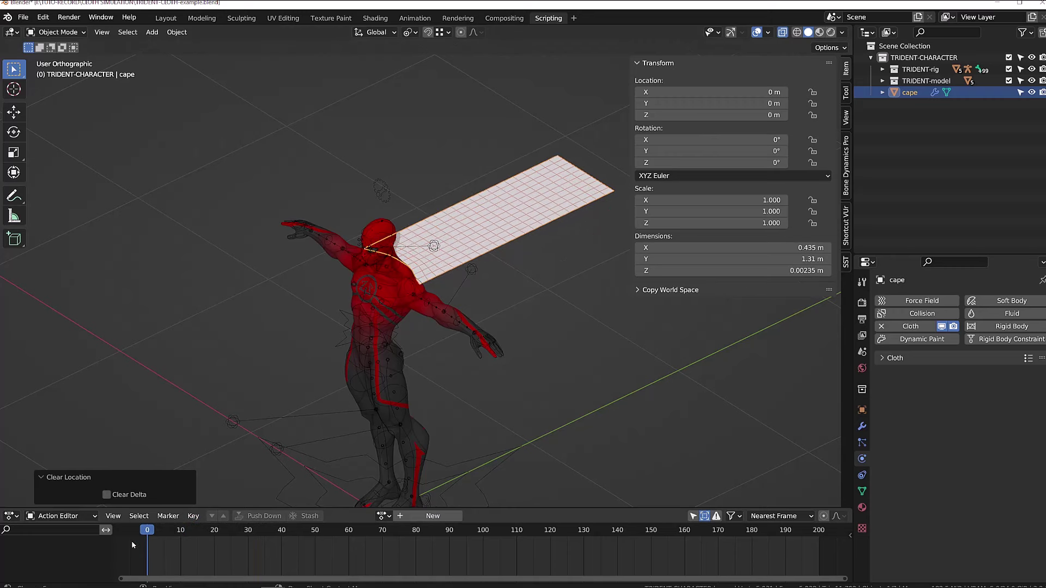
# Parent the cape to the character's armature using Armature Deform With Empty Groups.
pyautogui.moveTo(457, 361); pyautogui.dragTo(420, 381, button='middle')
pyautogui.scroll(5, 420, 381)
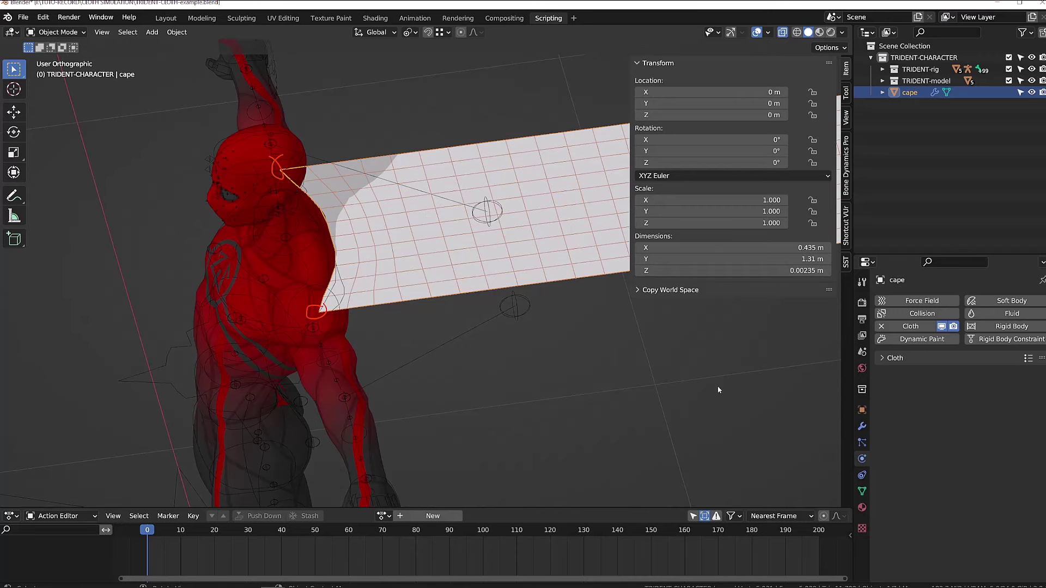
pyautogui.moveTo(479, 257); pyautogui.dragTo(544, 263, button='middle')
pyautogui.click(541, 267)
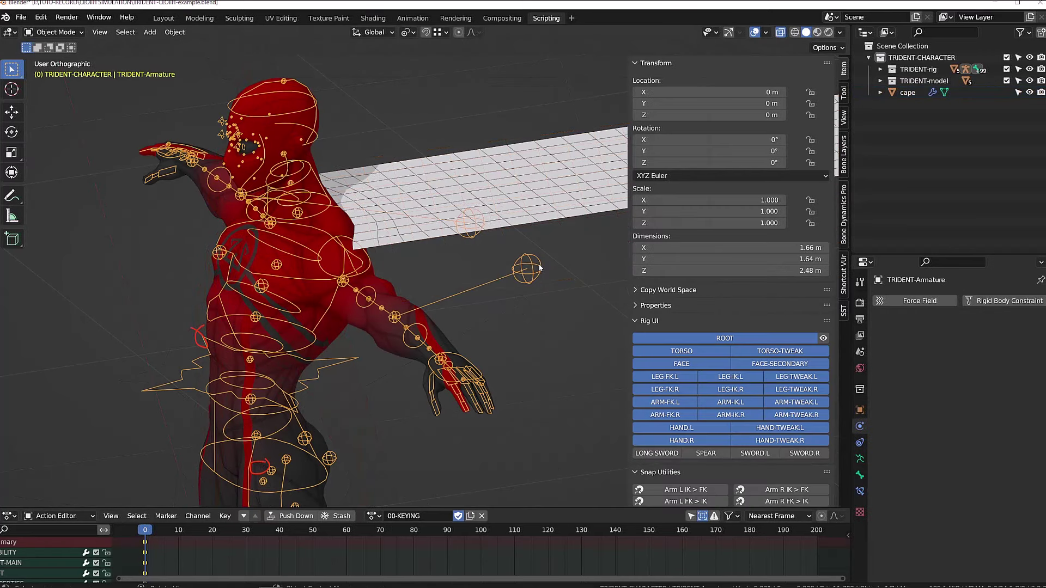
pyautogui.click(556, 199)
pyautogui.keyDown('shift'); pyautogui.click(541, 260); pyautogui.keyUp('shift')
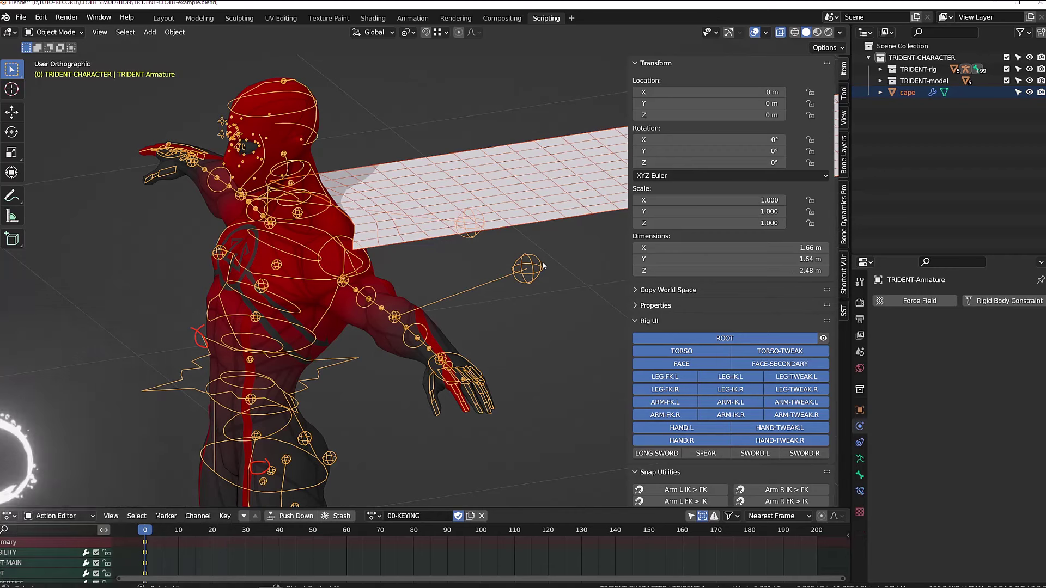
pyautogui.hotkey('ctrl', 'p')
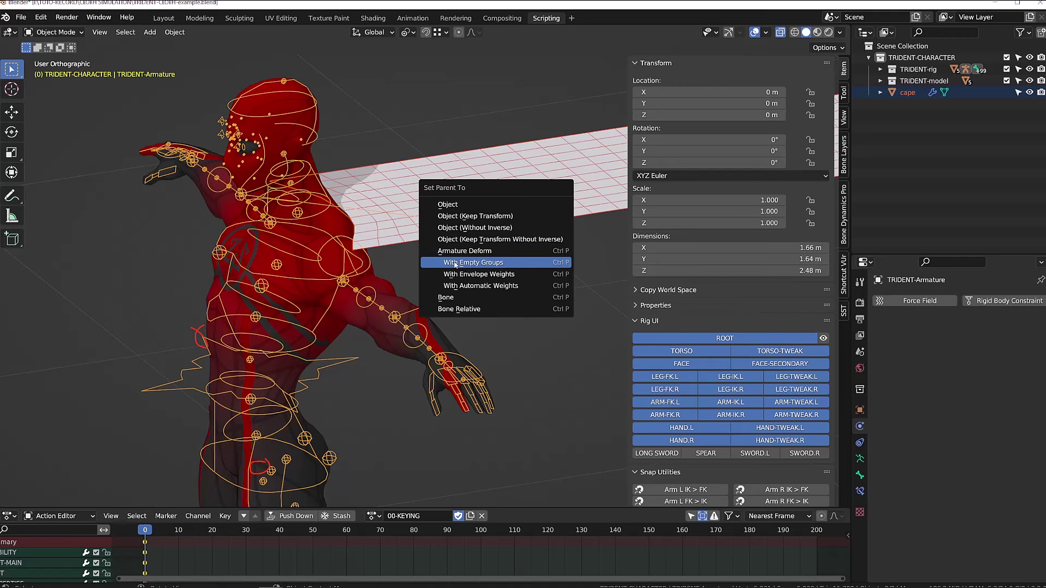
pyautogui.click(460, 264)
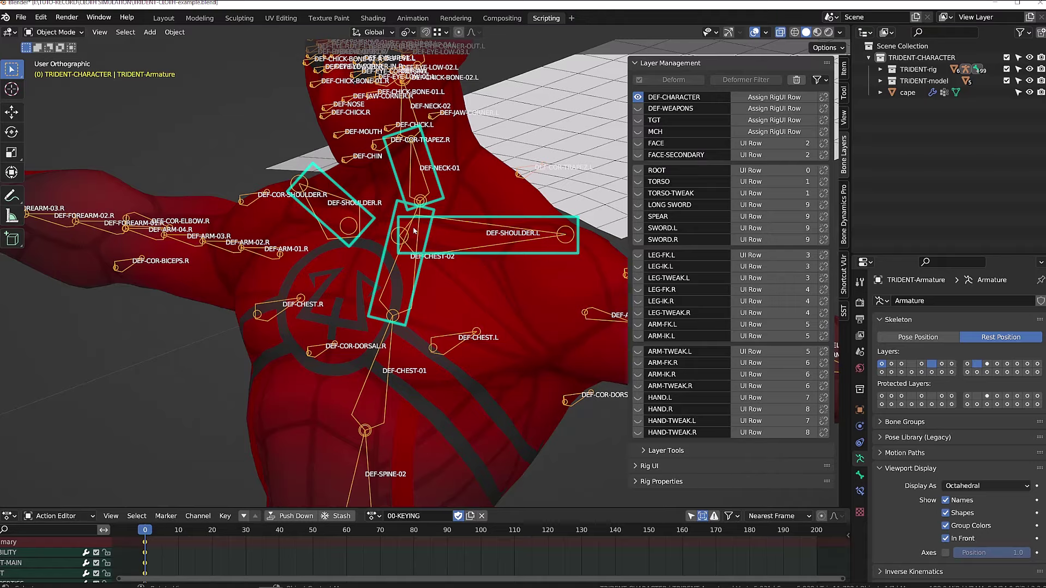
# Filter the cape's vertex groups by "shoulder" and lock DEF-SHOULDER.L and DEF-SHOULDER.R.
pyautogui.scroll(-4, 414, 230)
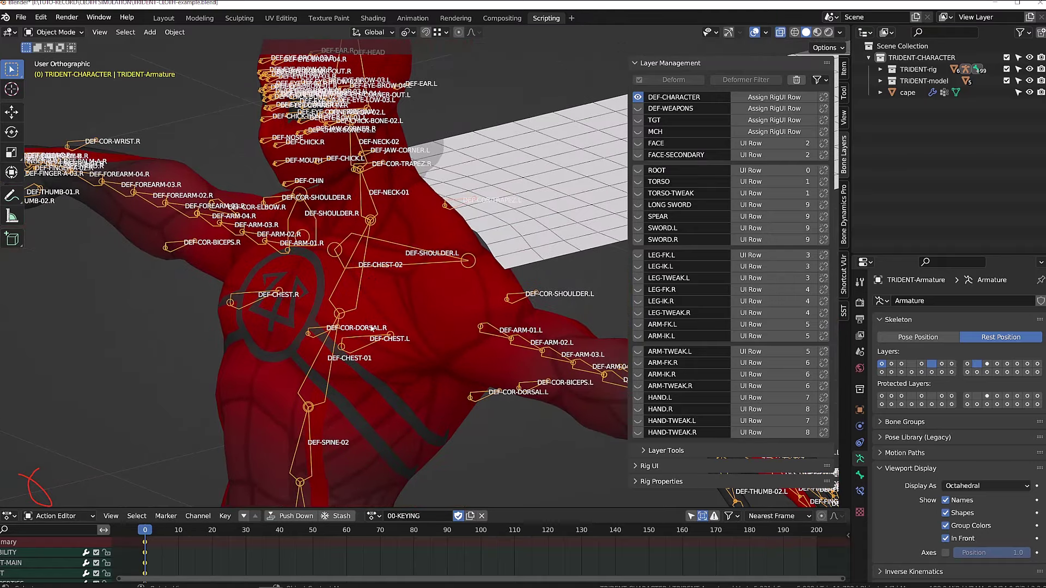
pyautogui.click(494, 243)
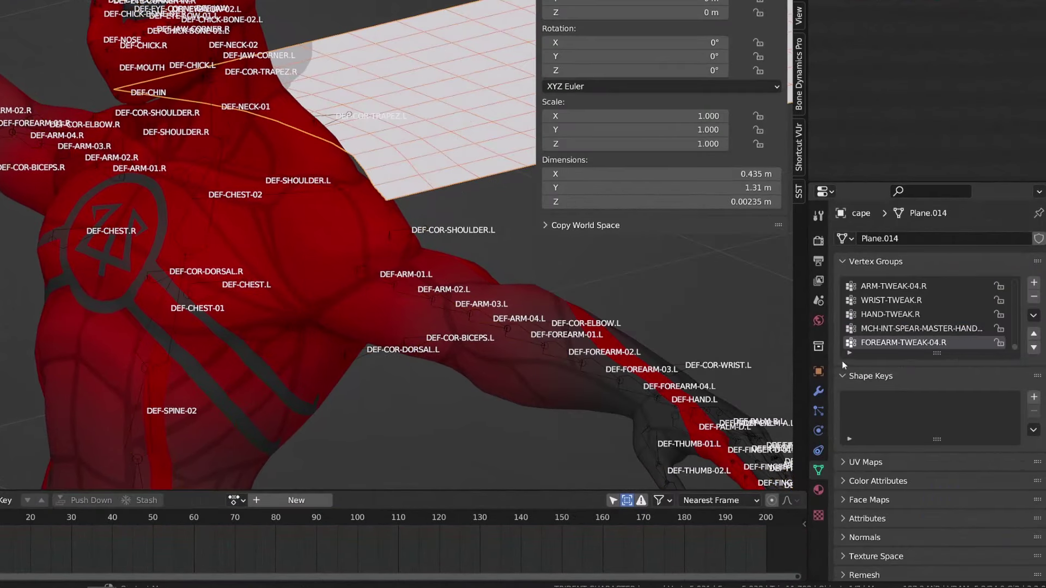
pyautogui.click(849, 353)
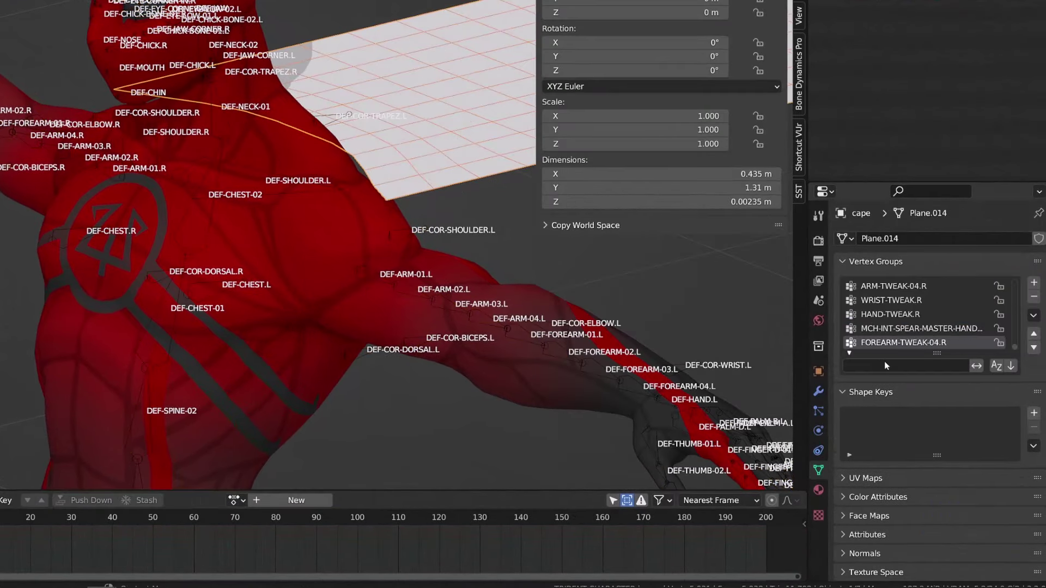
pyautogui.click(885, 366)
pyautogui.write('shoulder')
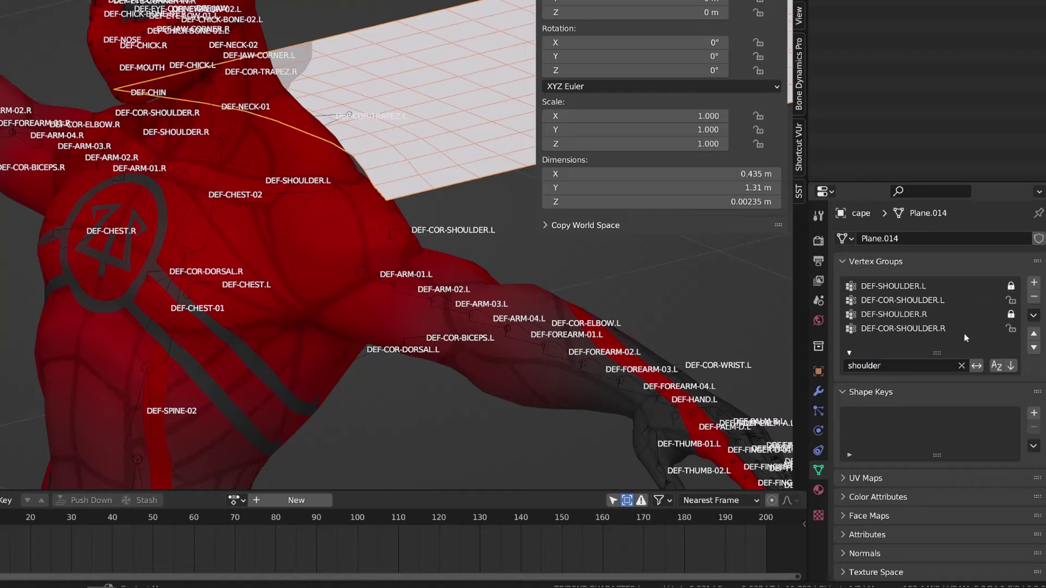
# Filter the vertex groups by "neck" and "chest", locking DEF-NECK-01 and DEF-CHEST-02.
pyautogui.click(961, 366)
pyautogui.write('neck')
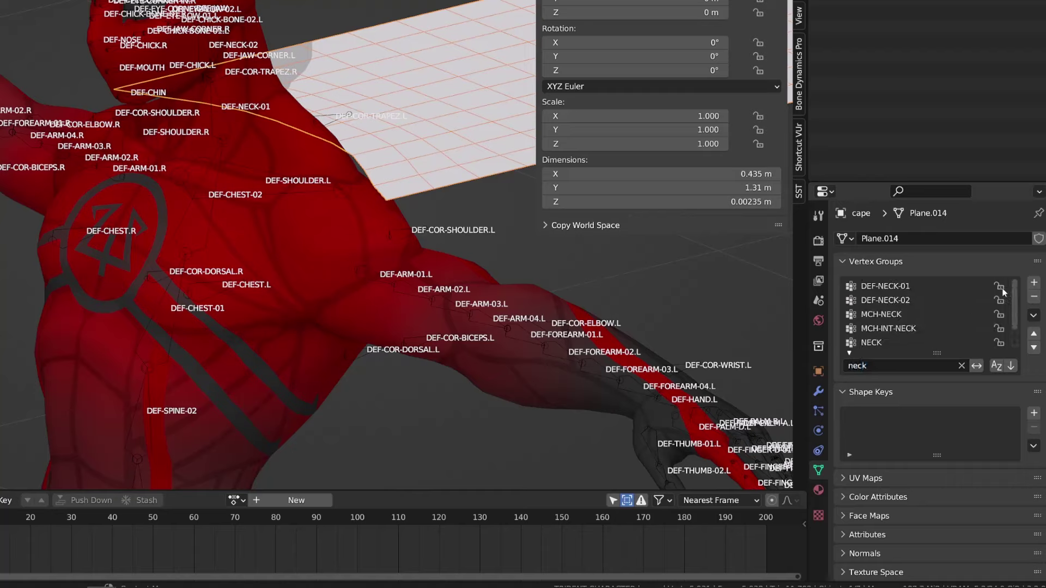
pyautogui.click(865, 365)
pyautogui.write('chest')
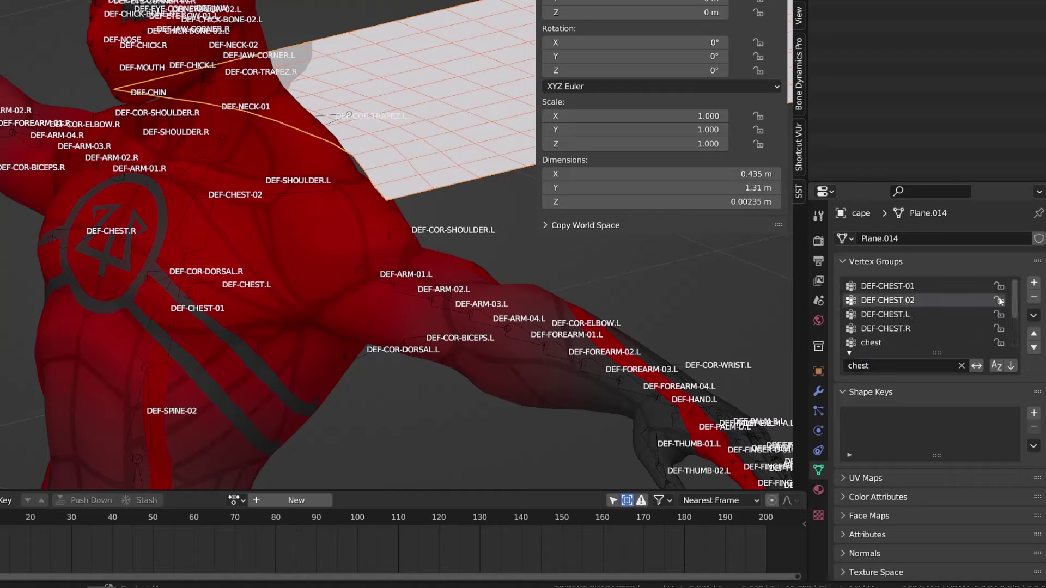
# Clear the filter, delete all of the cape's unlocked vertex groups, and unlock the remaining ones.
pyautogui.click(961, 366)
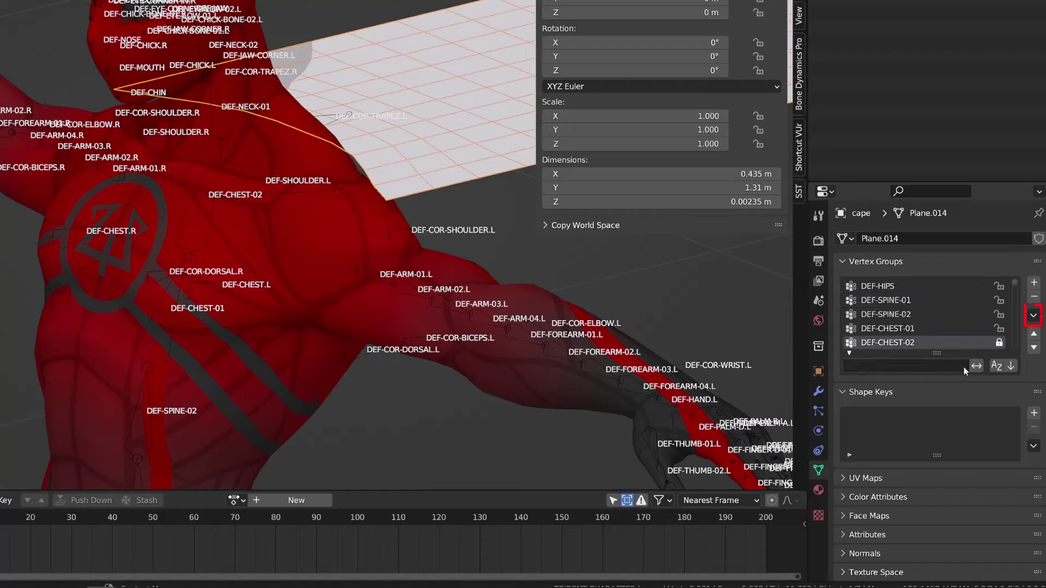
pyautogui.click(1035, 314)
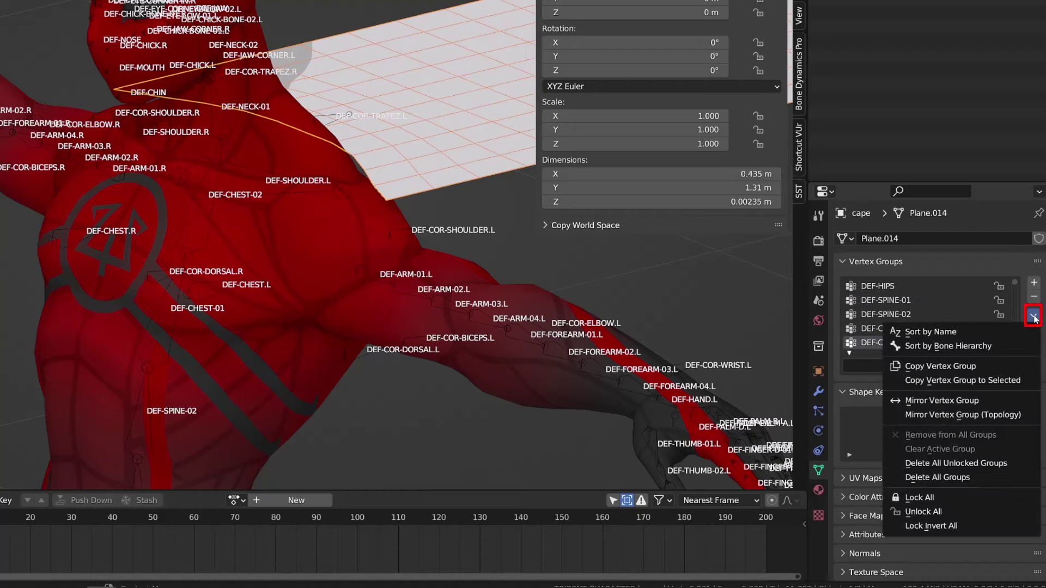
pyautogui.click(985, 464)
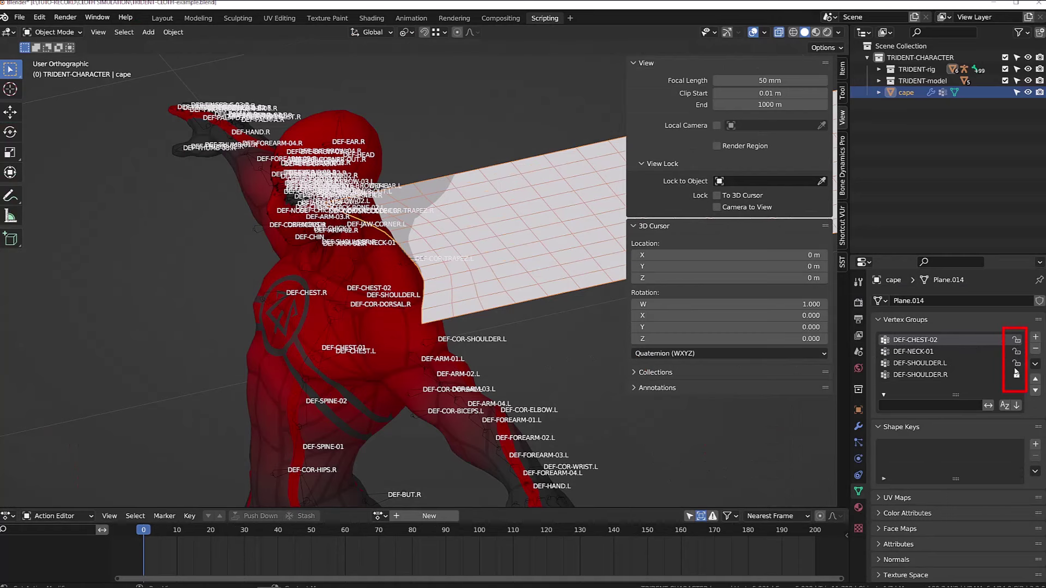
# In Weight Paint mode, paint the right-shoulder half of the cape's neck edge into DEF-SHOULDER.R at weight 1.000 with a small brush.
pyautogui.moveTo(482, 364); pyautogui.dragTo(501, 343, button='middle')
pyautogui.hotkey('ctrl', 'Tab')
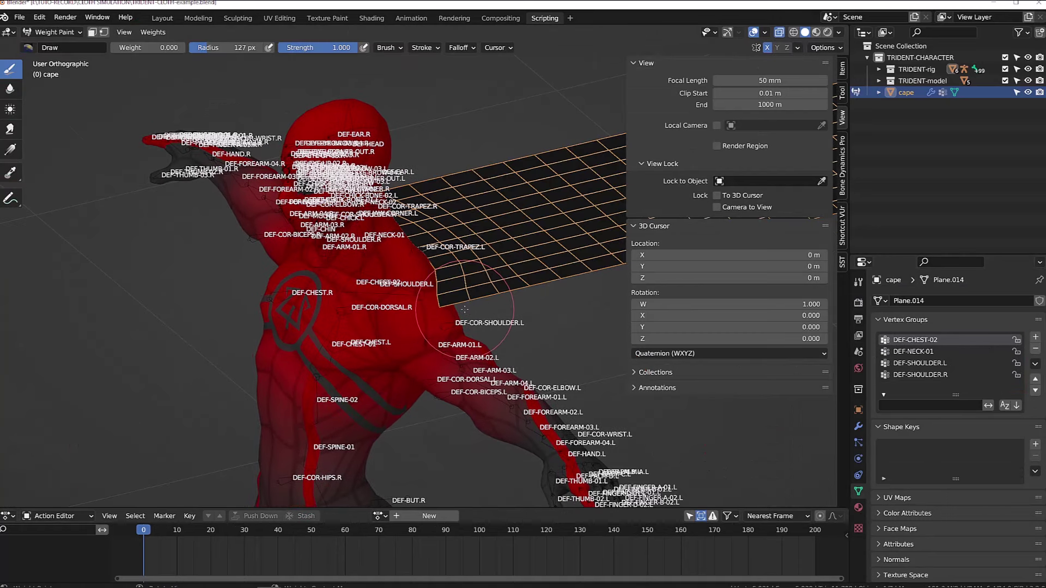
pyautogui.press('f')
pyautogui.click(512, 275)
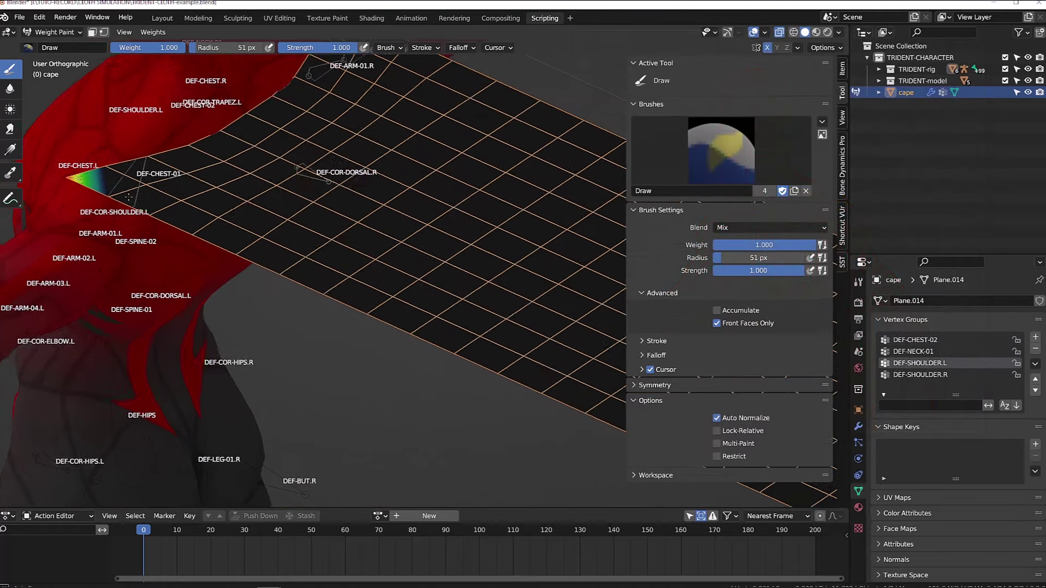
pyautogui.moveTo(129, 198)
pyautogui.keyDown('shift'); pyautogui.mouseDown(button='middle')
pyautogui.moveTo(348, 252)
pyautogui.moveTo(393, 294)
pyautogui.mouseUp(button='middle'); pyautogui.keyUp('shift')
pyautogui.moveTo(437, 209)
pyautogui.mouseDown()
pyautogui.moveTo(306, 239)
pyautogui.moveTo(343, 235)
pyautogui.mouseUp()
pyautogui.moveTo(343, 235)
pyautogui.mouseDown(button='middle')
pyautogui.moveTo(343, 227)
pyautogui.moveTo(387, 239)
pyautogui.mouseUp(button='middle')
pyautogui.click(918, 376)
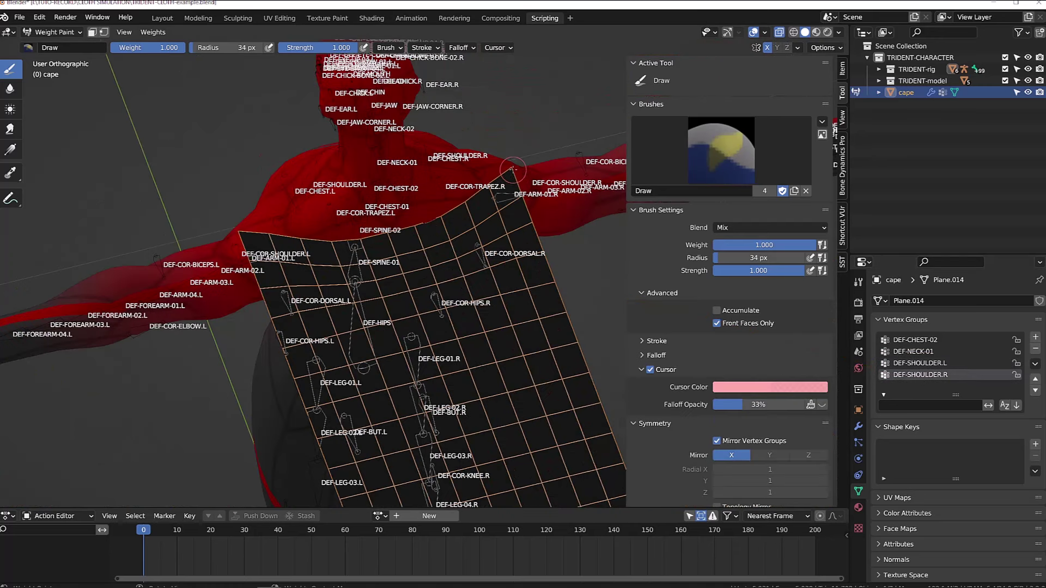
pyautogui.moveTo(512, 169); pyautogui.dragTo(480, 210)
pyautogui.moveTo(406, 231)
pyautogui.mouseDown()
pyautogui.moveTo(459, 205)
pyautogui.moveTo(469, 214)
pyautogui.mouseUp()
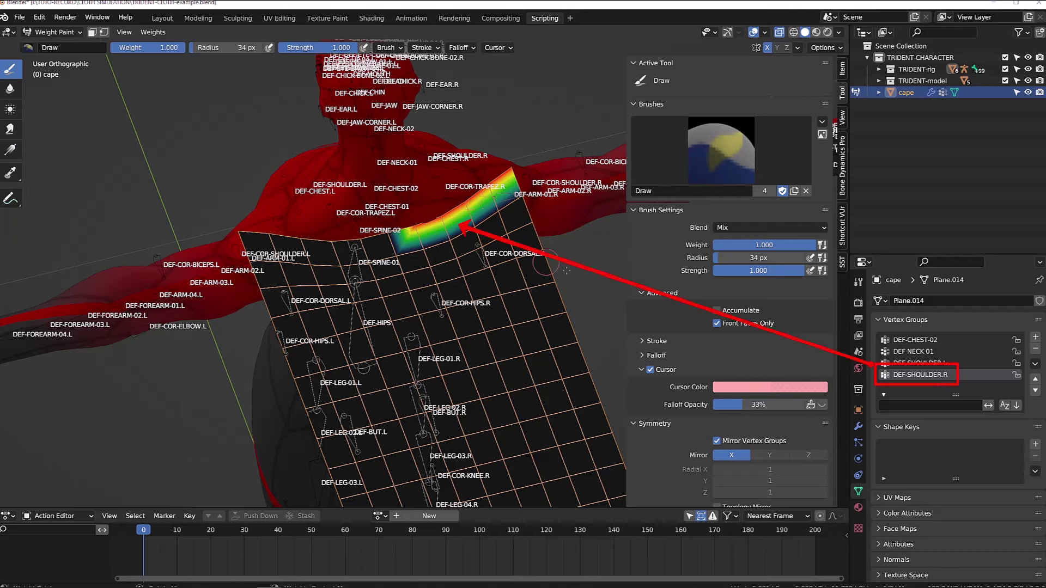
# Check both shoulder groups' weights and paint the middle of the cape's neck edge into DEF-NECK-01 at weight 1.000.
pyautogui.click(918, 364)
pyautogui.click(919, 376)
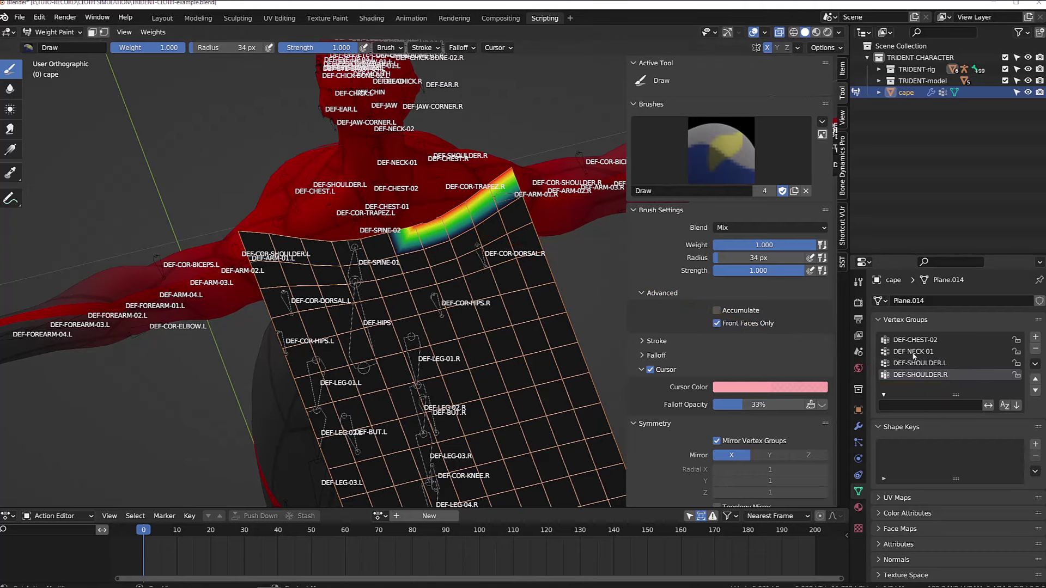
pyautogui.click(913, 352)
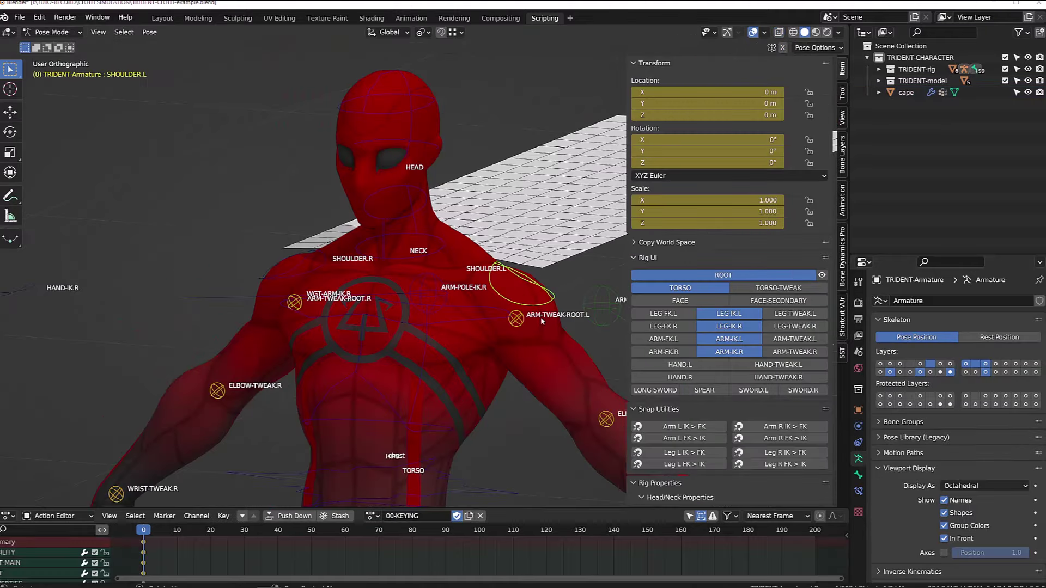
# Rotate the armature's SHOULDER.L bone in Pose Mode to test the cape's painted weights.
pyautogui.press('r')
pyautogui.click(552, 307)
pyautogui.moveTo(551, 307); pyautogui.dragTo(298, 210, button='middle')
pyautogui.press('r')
pyautogui.click(533, 329)
pyautogui.press('r')
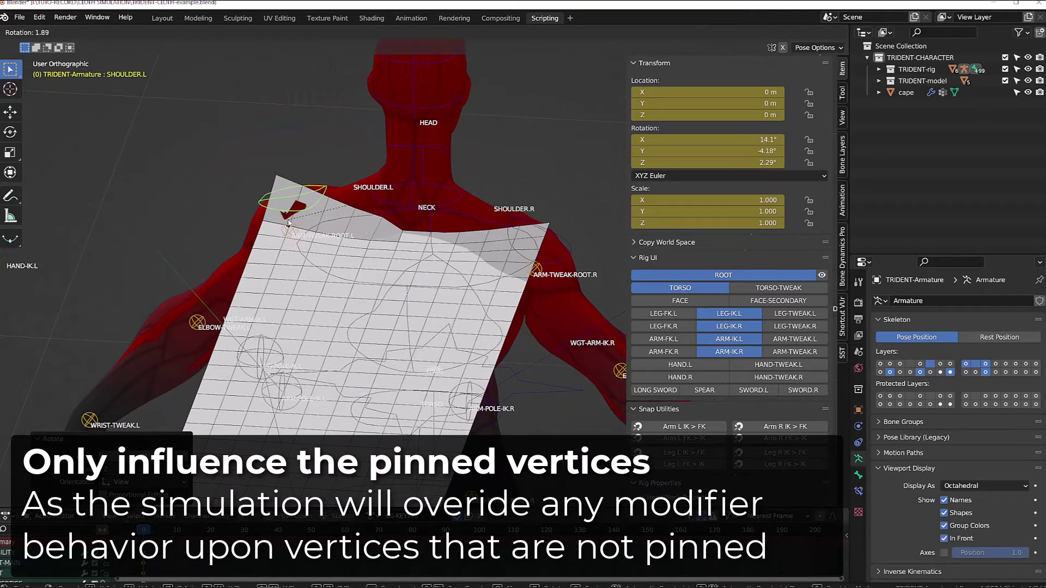
pyautogui.click(292, 224)
# Rotate the SHOULDER.R bone and SHOULDER.L again to test how the cape's neck edge follows both shoulders.
pyautogui.moveTo(525, 222); pyautogui.dragTo(561, 220, button='middle')
pyautogui.click(561, 220)
pyautogui.press('r')
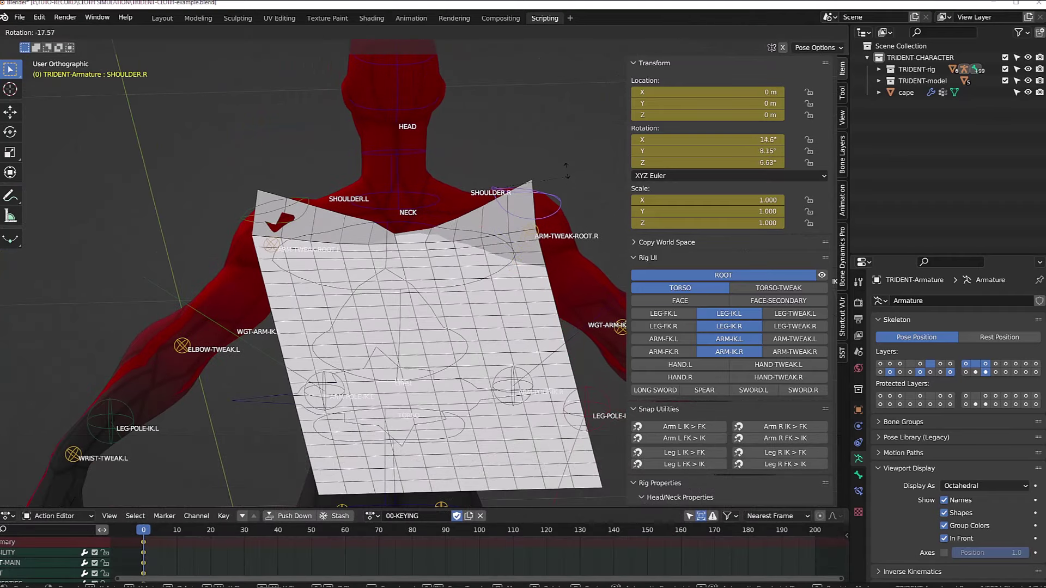
pyautogui.click(558, 152)
pyautogui.moveTo(558, 153); pyautogui.dragTo(404, 185, button='middle')
pyautogui.press('r')
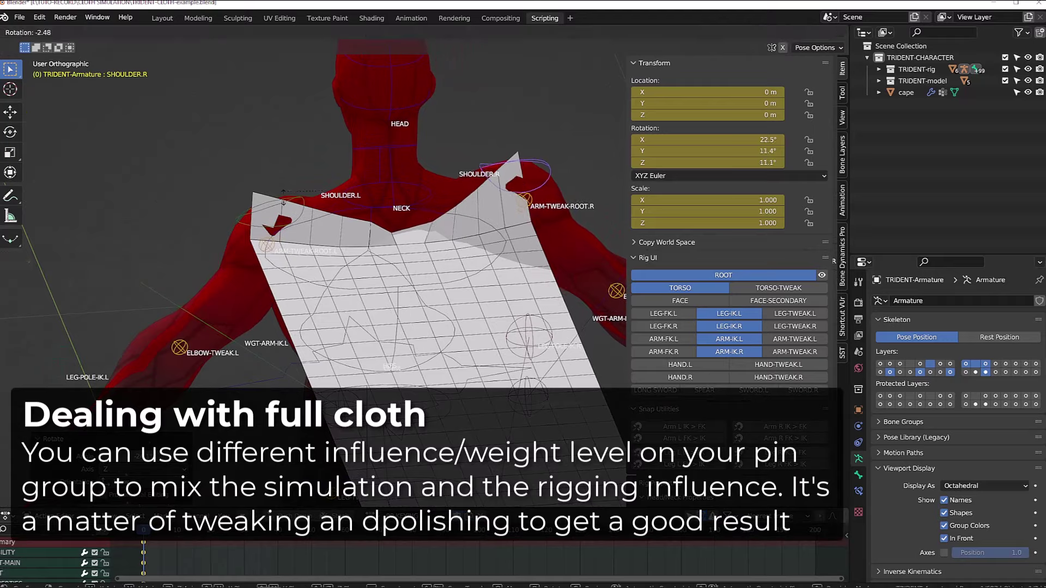
pyautogui.click(308, 190)
pyautogui.click(293, 206)
pyautogui.moveTo(292, 205); pyautogui.dragTo(276, 231, button='middle')
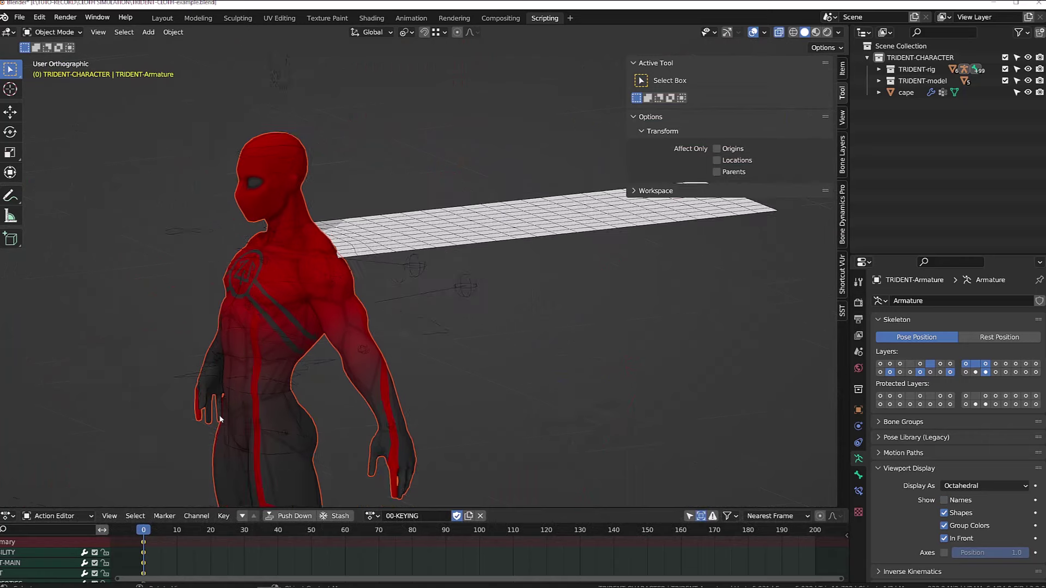
# Play the cloth simulation, stop at frame 5, and rotate the SHOULDER.L bone to test the cape's pinned edge.
pyautogui.press('space')
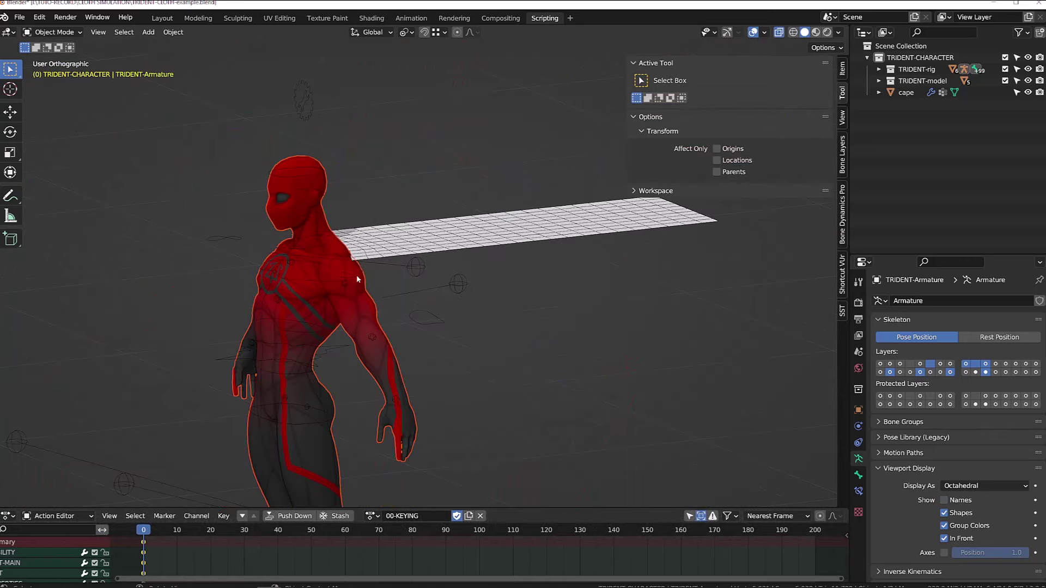
pyautogui.moveTo(204, 532); pyautogui.dragTo(166, 536)
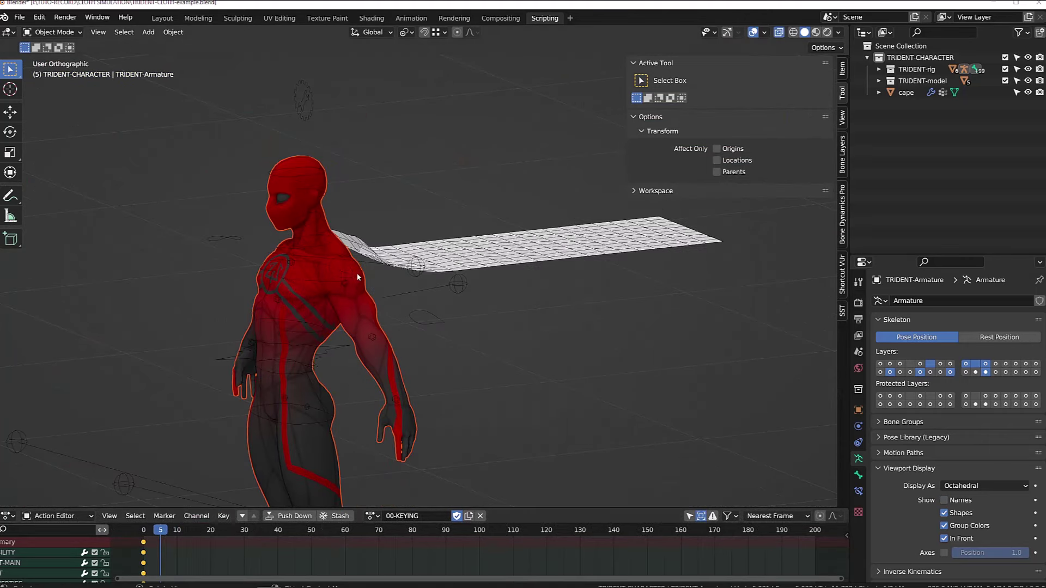
pyautogui.hotkey('ctrl', 'Tab')
pyautogui.click(351, 256)
pyautogui.press('r')
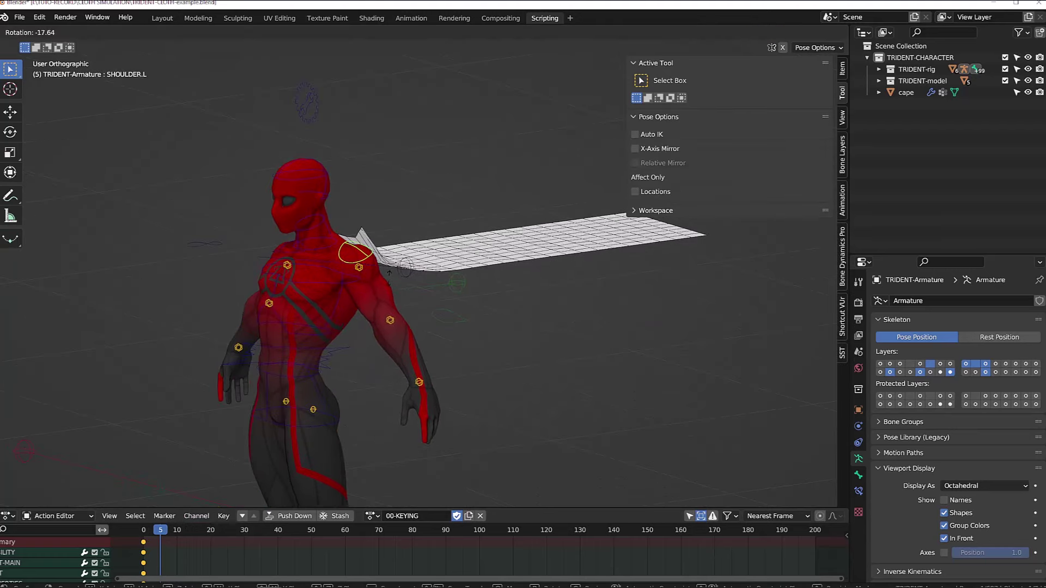
pyautogui.click(389, 271)
pyautogui.moveTo(389, 271); pyautogui.dragTo(343, 278, button='middle')
# Select the cape's neck-edge vertices in Edit Mode and add a vertex group named pin at weight 1.000.
pyautogui.hotkey('ctrl', 'Tab')
pyautogui.click(327, 235)
pyautogui.scroll(2, 338, 235)
pyautogui.click(403, 218)
pyautogui.press('Tab')
pyautogui.moveTo(403, 202); pyautogui.dragTo(365, 185, button='middle')
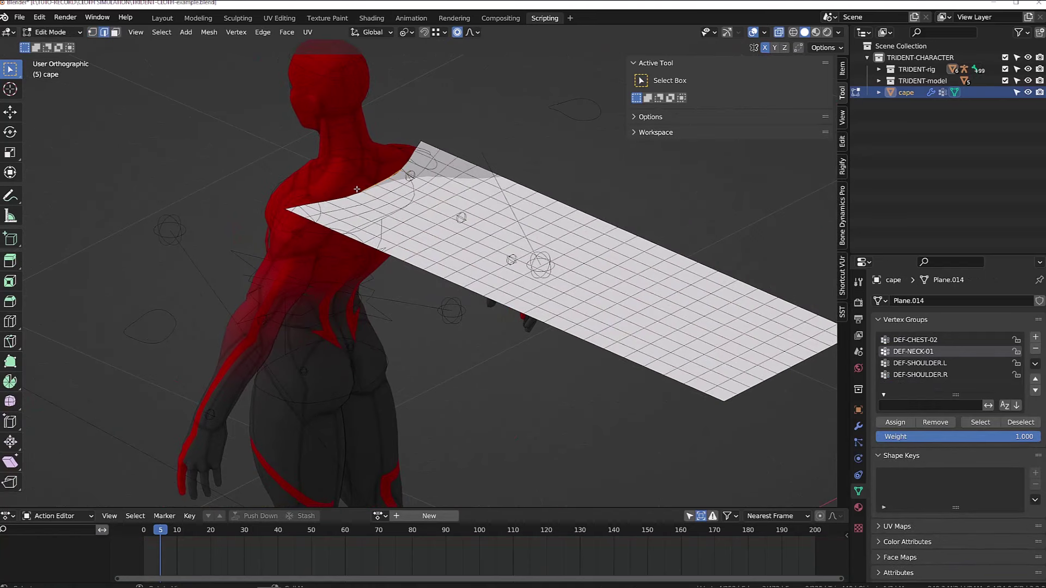
pyautogui.moveTo(431, 141); pyautogui.dragTo(403, 193, button='middle')
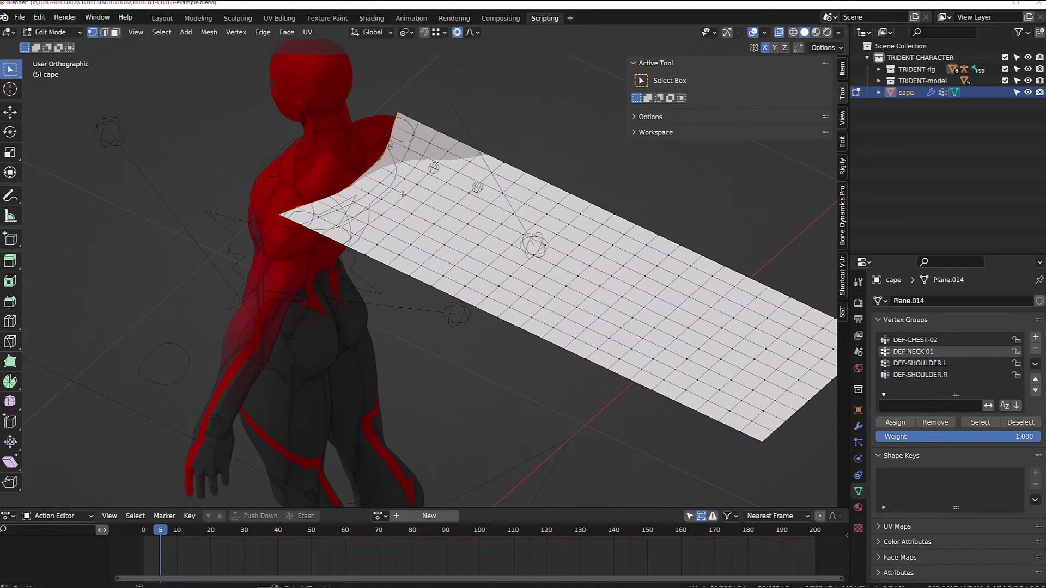
pyautogui.scroll(3, 411, 298)
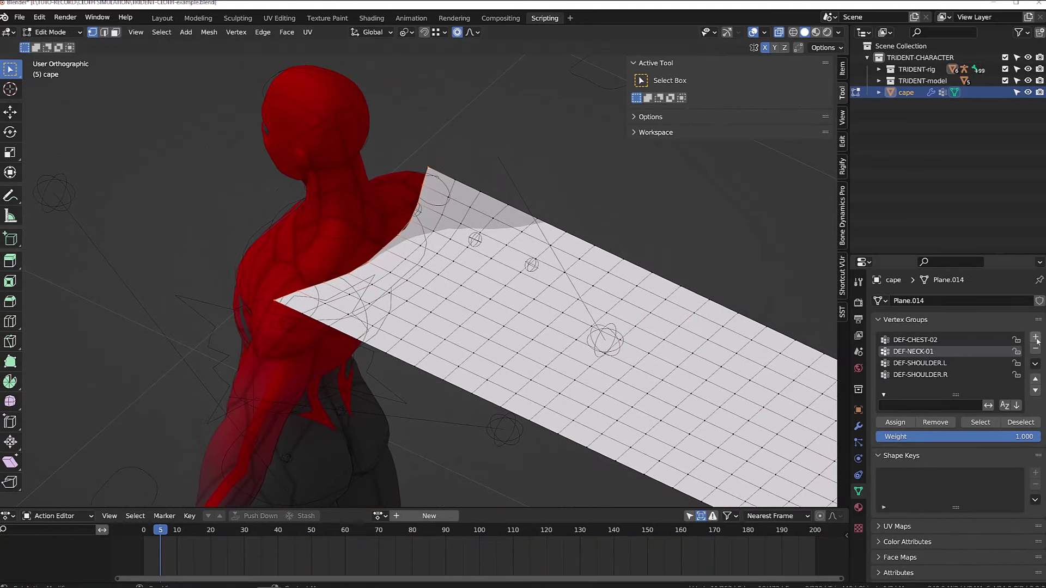
pyautogui.click(1035, 339)
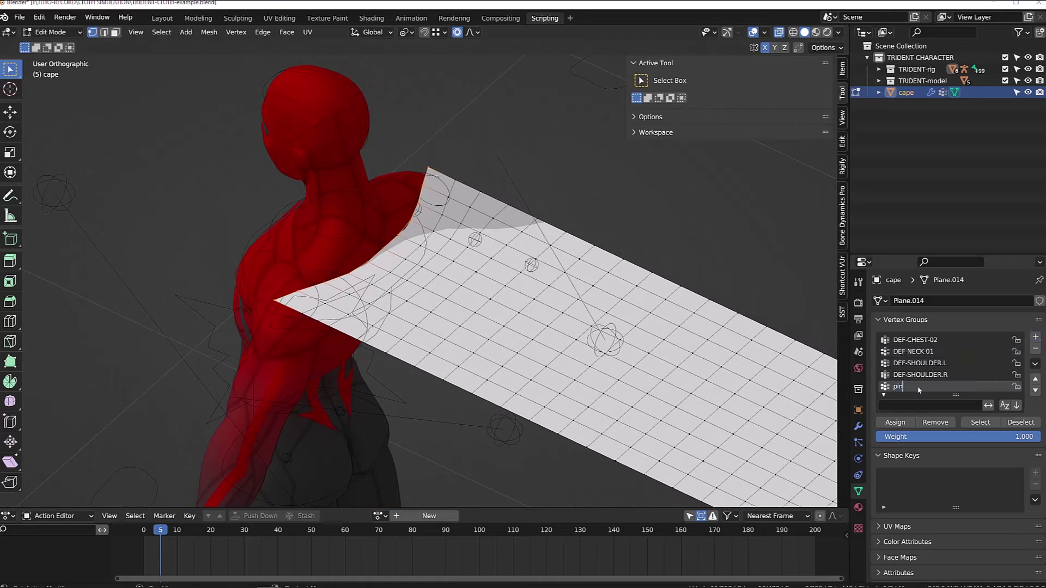
# Assign the pin vertex group as the Pin Group in the cape's cloth Shape settings.
pyautogui.click(859, 460)
pyautogui.click(880, 358)
pyautogui.scroll(-10, 935, 491)
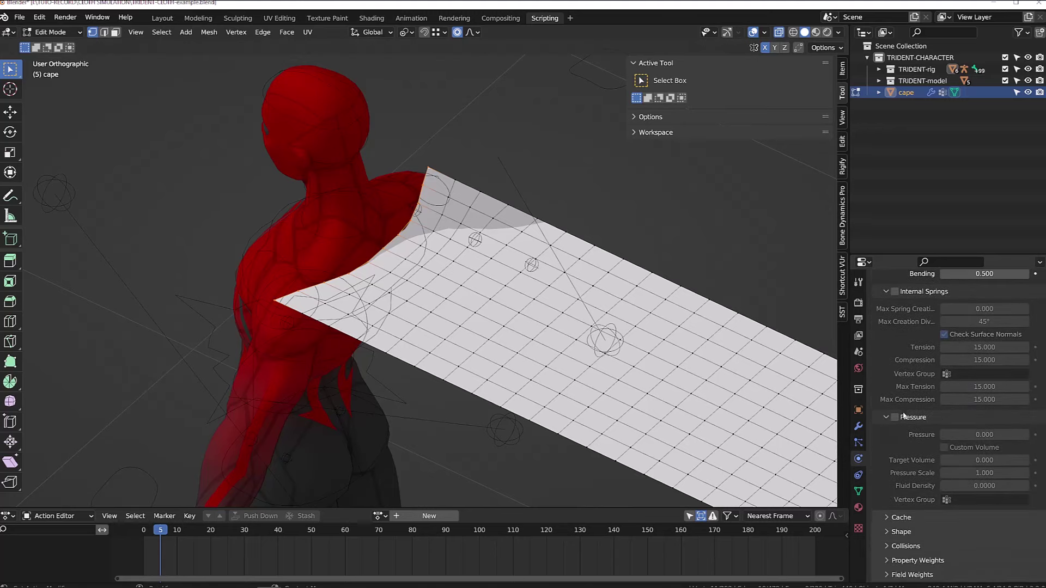
pyautogui.click(901, 532)
pyautogui.click(986, 550)
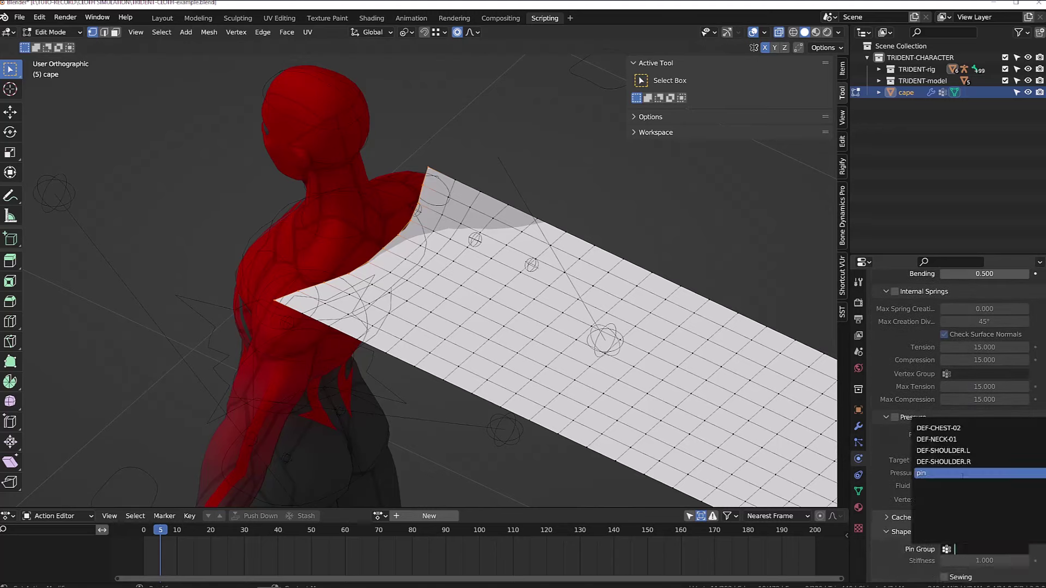
pyautogui.click(957, 472)
# Play the cloth simulation in Object Mode and rotate the armature's SHOULDER.L bone during playback to test the pinned cape.
pyautogui.press('Tab')
pyautogui.scroll(-4, 425, 280)
pyautogui.moveTo(376, 305); pyautogui.dragTo(441, 281, button='middle')
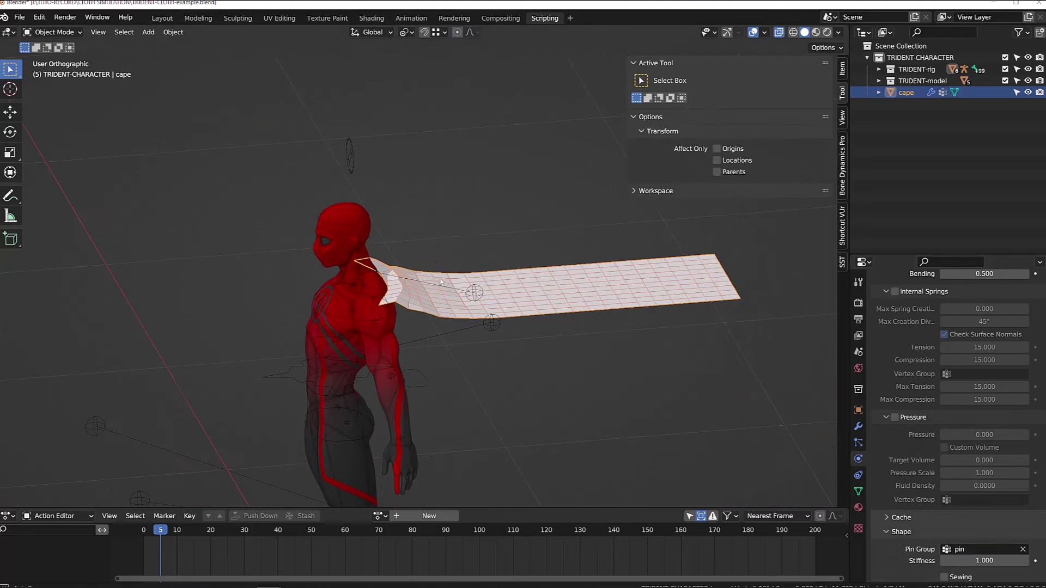
pyautogui.click(125, 537)
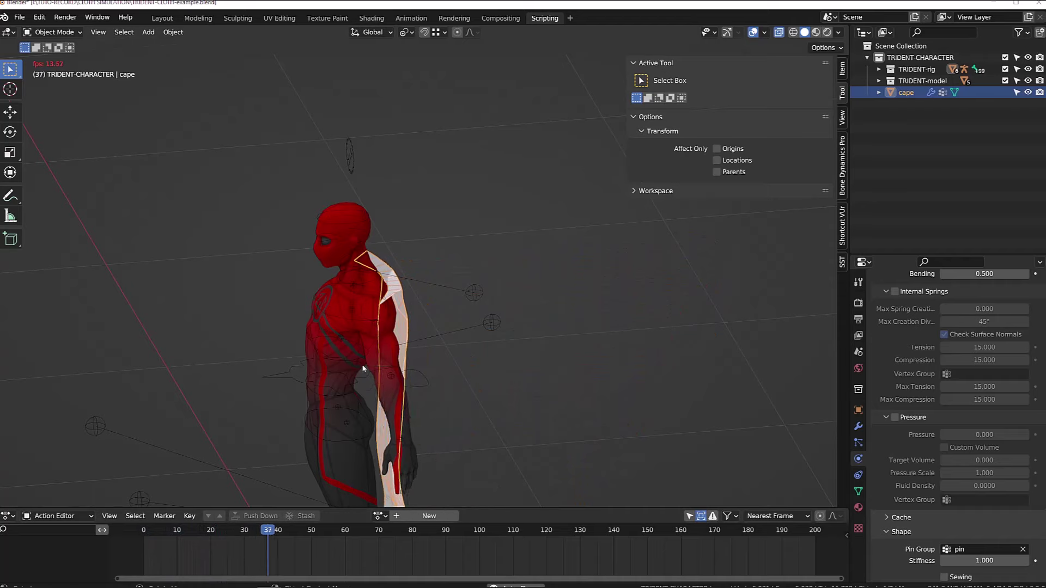
pyautogui.moveTo(390, 351); pyautogui.dragTo(451, 308, button='middle')
pyautogui.click(404, 300)
pyautogui.hotkey('ctrl', 'Tab')
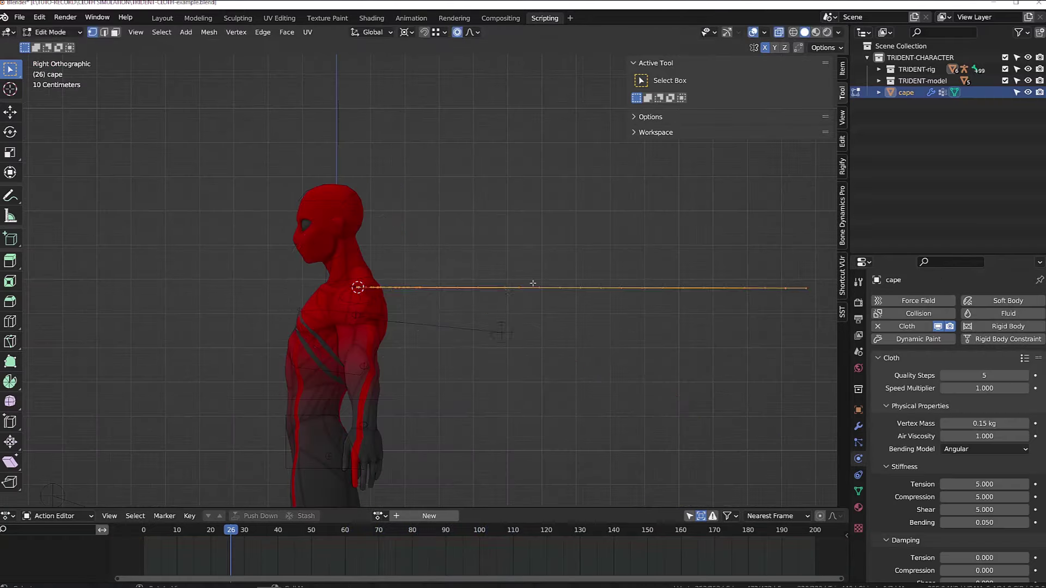
pyautogui.press('r')
pyautogui.click(495, 350)
# Rewind and replay the simulation to inspect how the pinned cape falls behind the body.
pyautogui.press('Tab')
pyautogui.hotkey('shift', 'Left')
pyautogui.press('space')
pyautogui.moveTo(495, 351); pyautogui.dragTo(414, 327, button='middle')
pyautogui.press('space')
pyautogui.moveTo(205, 530); pyautogui.dragTo(847, 529)
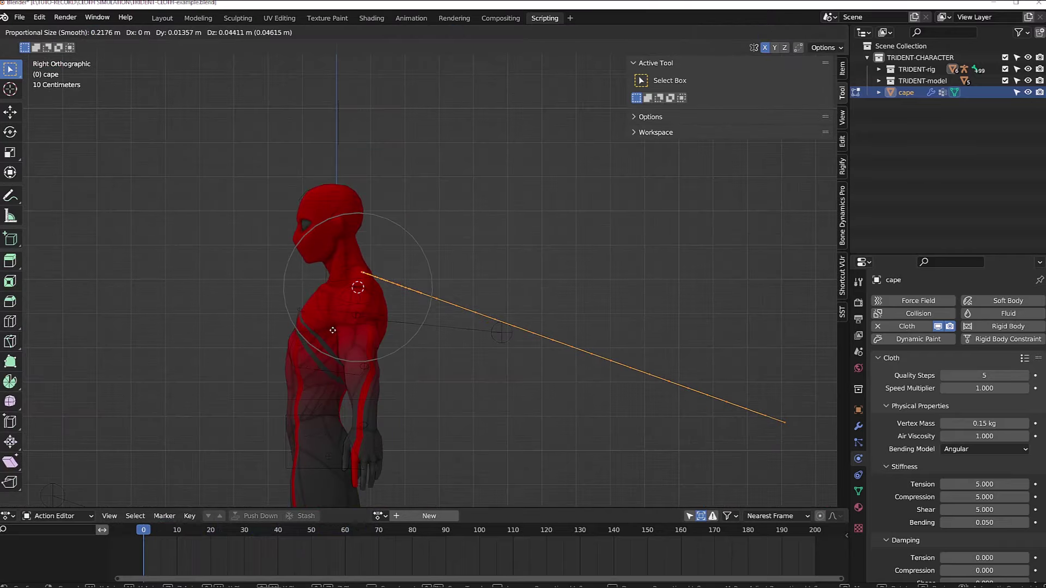
# Move and rotate the cape mesh in the right side view so it hangs close behind the character's back.
pyautogui.click(444, 304)
pyautogui.press('Tab')
# Play the simulation to check the cape, and shift its upper edge along Y with proportional editing.
pyautogui.press('Tab')
pyautogui.press('KP_3')
pyautogui.press('r')
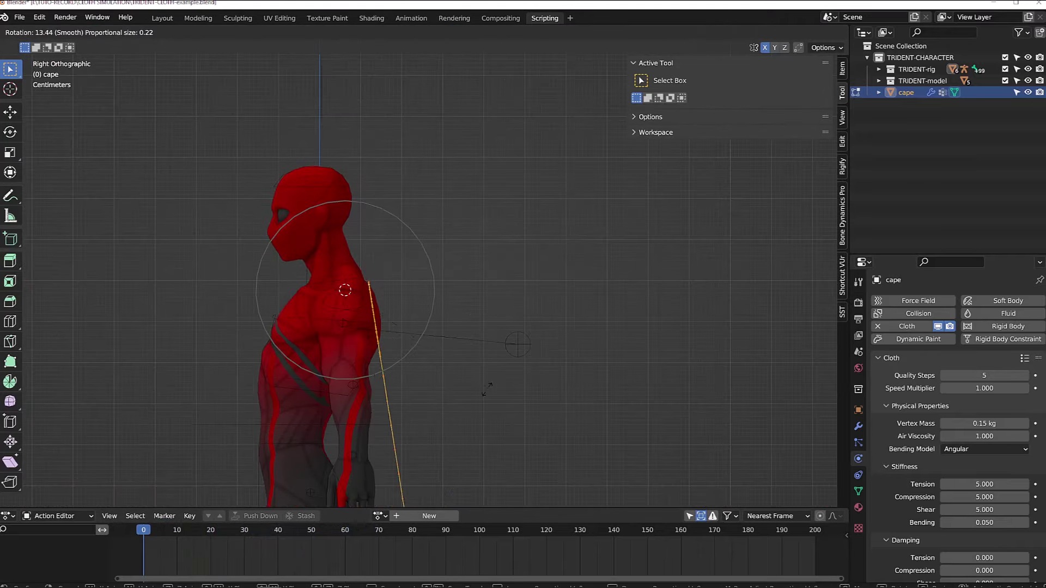
pyautogui.click(434, 338)
pyautogui.press('g')
pyautogui.click(424, 341)
pyautogui.press('Tab')
pyautogui.press('space')
pyautogui.moveTo(424, 340); pyautogui.dragTo(432, 414, button='middle')
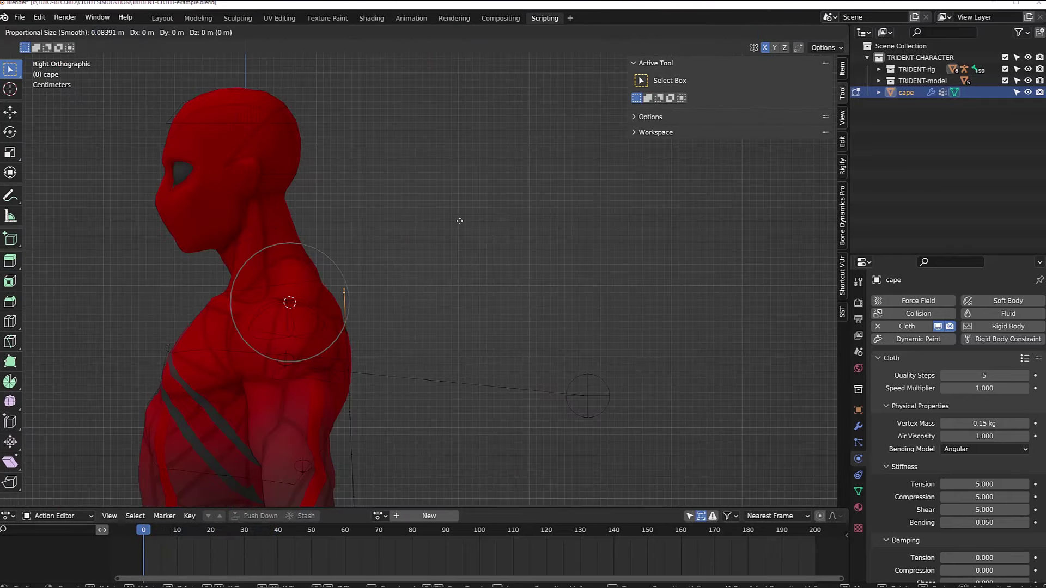
pyautogui.click(459, 220)
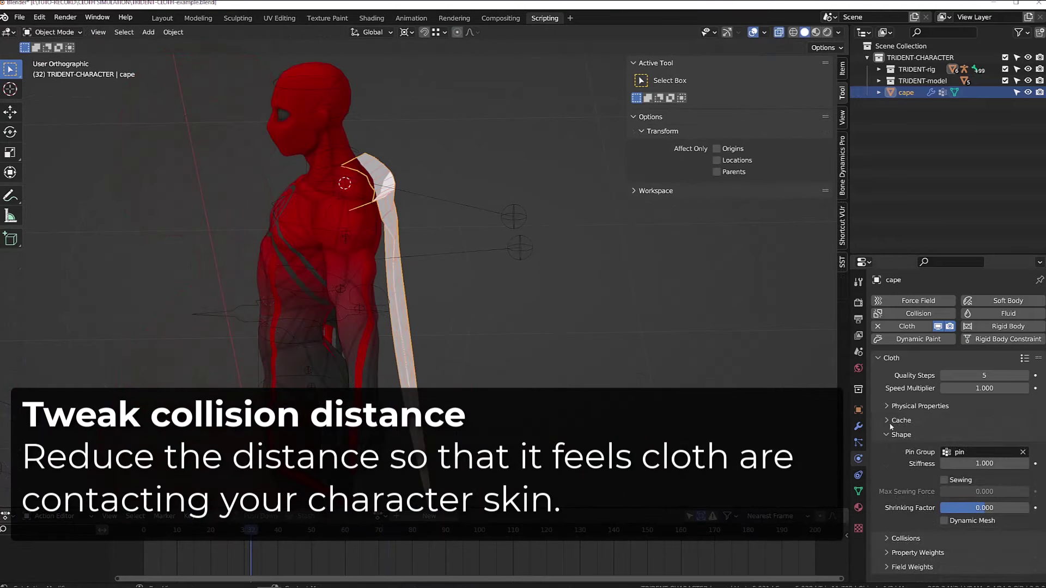
# Set the cape's cloth collision Quality to 6 and the Object Collisions Distance to 0.001 m.
pyautogui.click(890, 409)
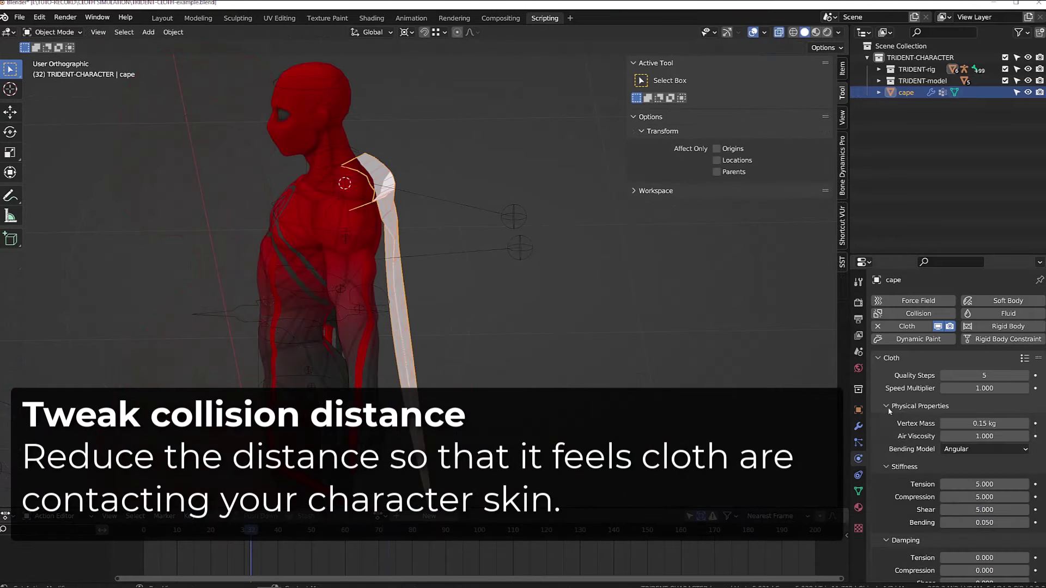
pyautogui.scroll(-5, 907, 447)
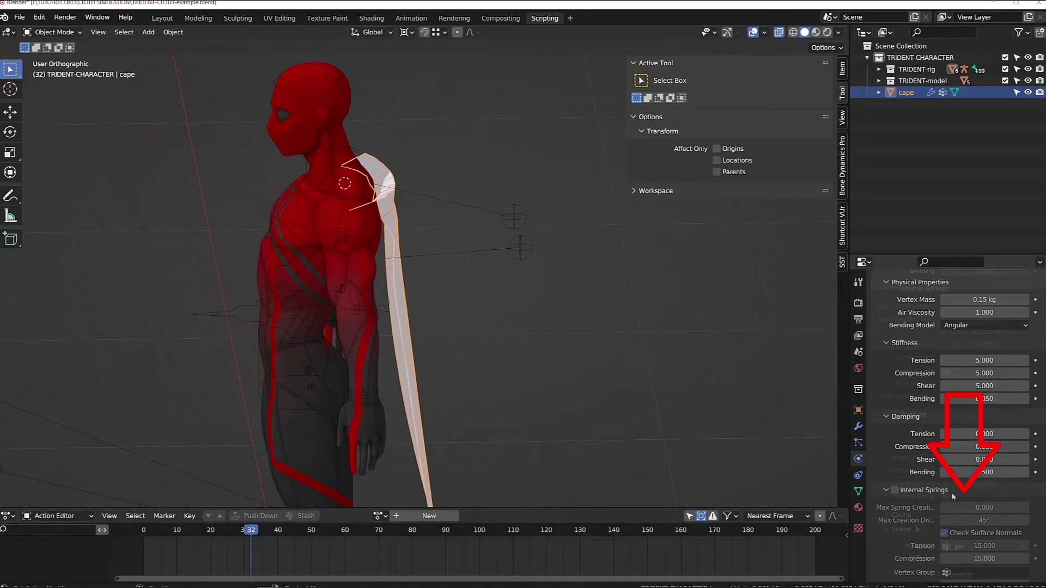
pyautogui.scroll(-10, 951, 492)
pyautogui.click(906, 546)
pyautogui.scroll(-6, 923, 417)
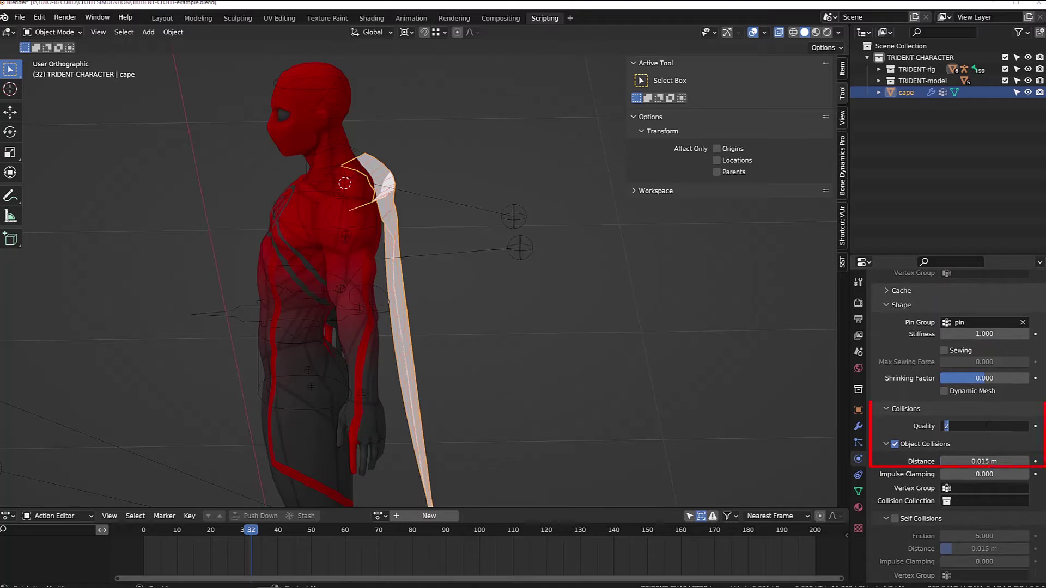
pyautogui.write('6')
pyautogui.press('Return')
pyautogui.click(984, 461)
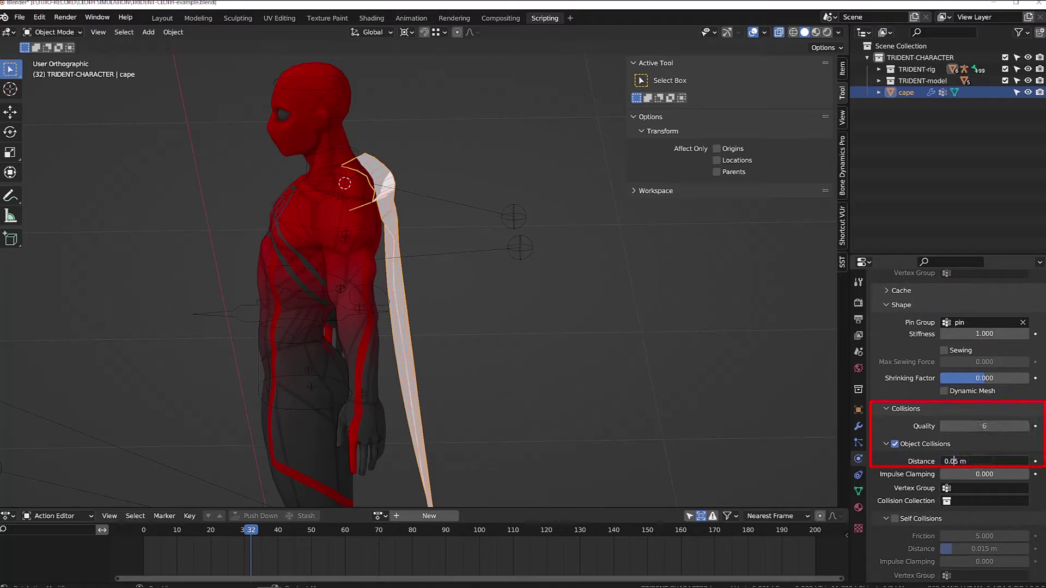
pyautogui.press('Delete')
pyautogui.write('01')
pyautogui.press('Return')
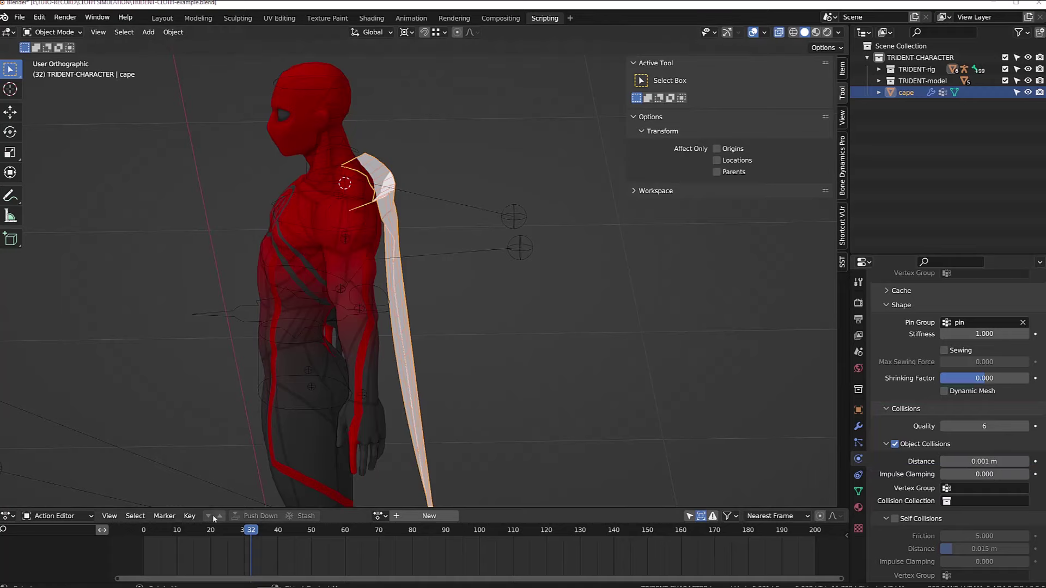
# Replay the simulation from the first frame and examine the cape's contact with the shoulders and back.
pyautogui.click(136, 530)
pyautogui.press('space')
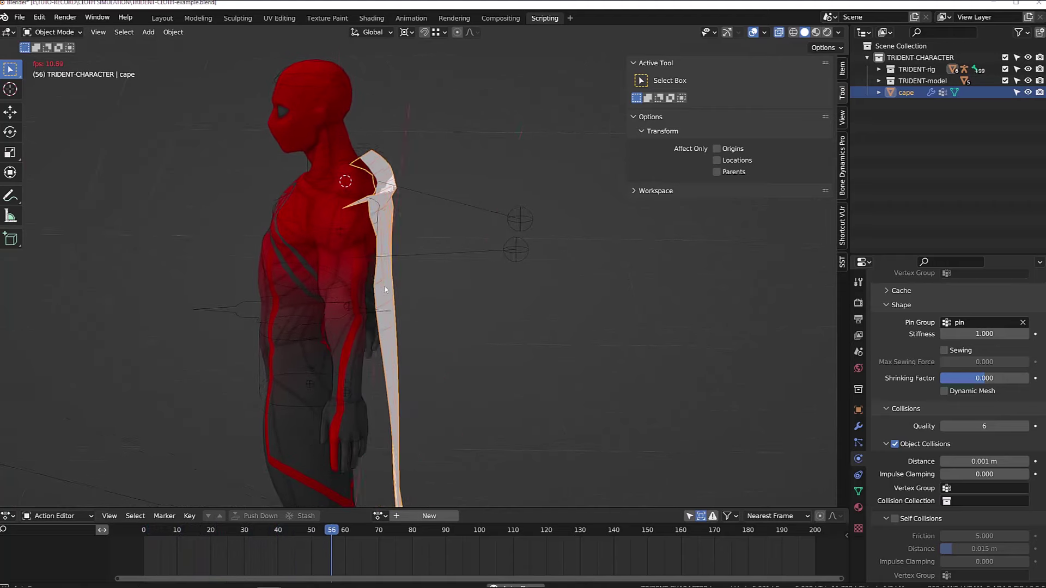
pyautogui.press('Escape')
pyautogui.hotkey('shift', 'Left')
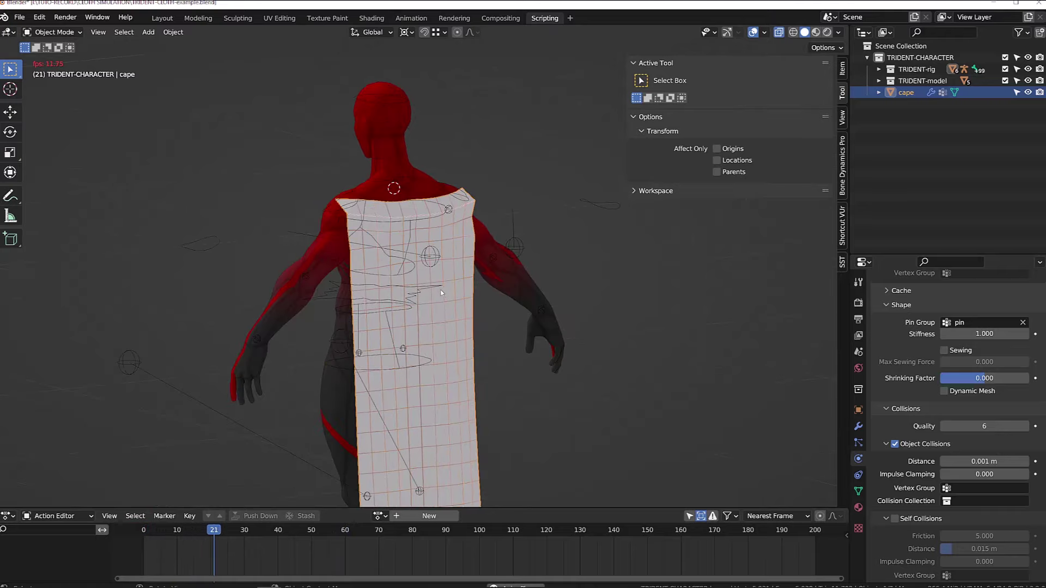
pyautogui.scroll(5, 442, 253)
pyautogui.moveTo(443, 252)
pyautogui.mouseDown(button='middle')
pyautogui.moveTo(488, 239)
pyautogui.moveTo(425, 245)
pyautogui.mouseUp(button='middle')
pyautogui.scroll(-10, 439, 399)
pyautogui.press('space')
pyautogui.moveTo(440, 400); pyautogui.dragTo(482, 409, button='middle')
pyautogui.scroll(2, 481, 410)
# Create a new material for the cape and set its Base Color to red.
pyautogui.click(858, 507)
pyautogui.click(962, 349)
pyautogui.click(981, 471)
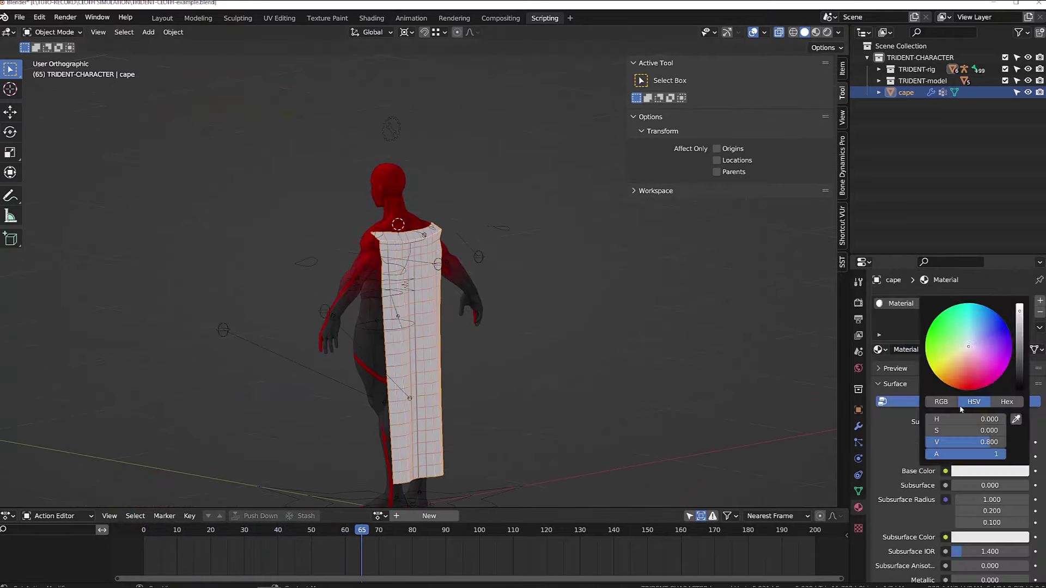
pyautogui.click(963, 389)
pyautogui.click(1019, 321)
pyautogui.scroll(-8, 981, 477)
pyautogui.scroll(10, 980, 362)
# Set the cape material's Viewport Display color to red.
pyautogui.click(895, 376)
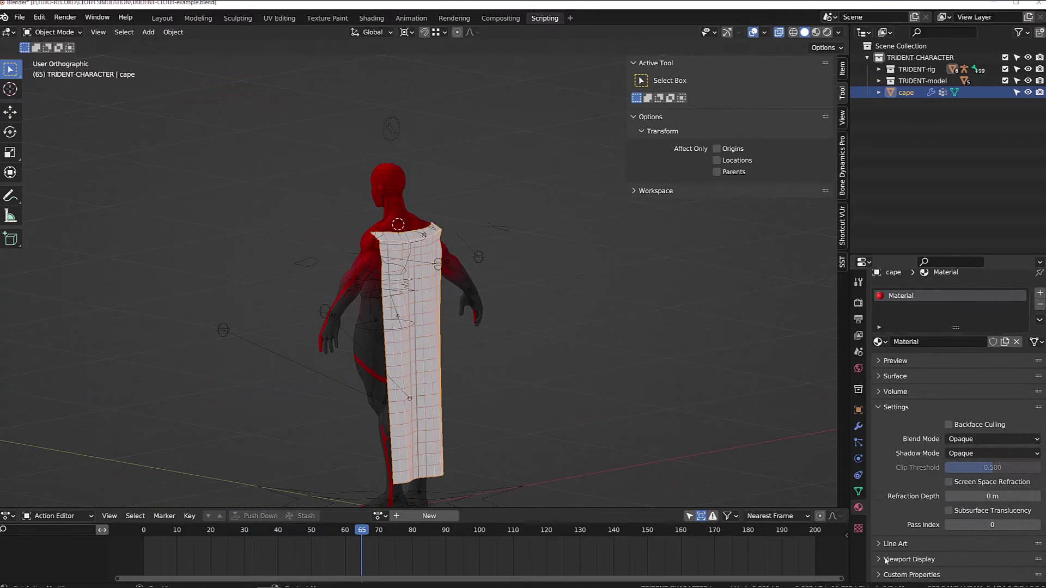
pyautogui.click(884, 563)
pyautogui.click(983, 530)
pyautogui.rightClick(416, 385)
pyautogui.click(417, 385)
# Move the cape's Armature modifier above Cloth in the stack and add a Solidify modifier.
pyautogui.click(130, 540)
pyautogui.press('space')
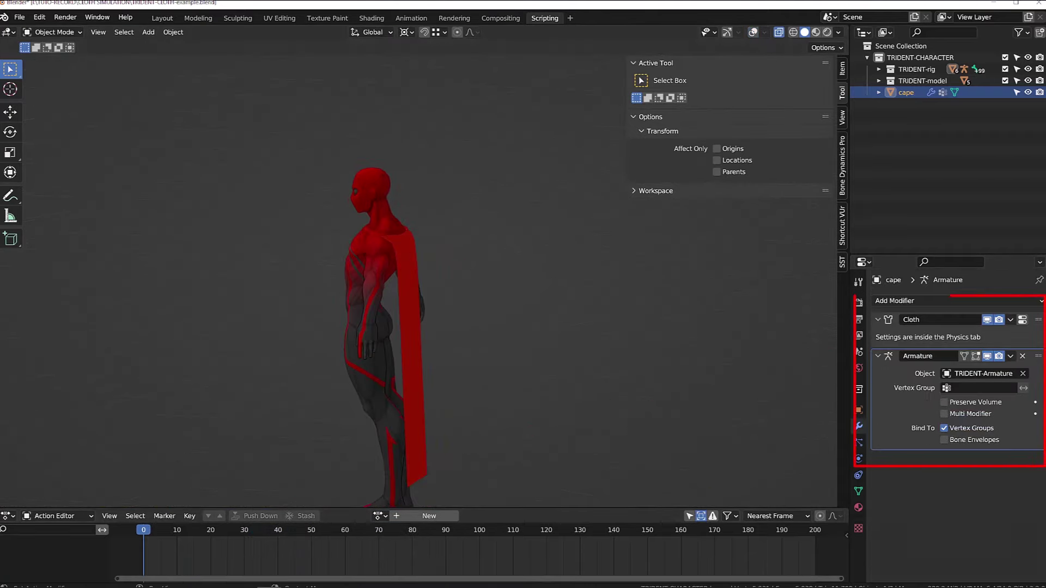
pyautogui.moveTo(1037, 356); pyautogui.dragTo(1037, 305)
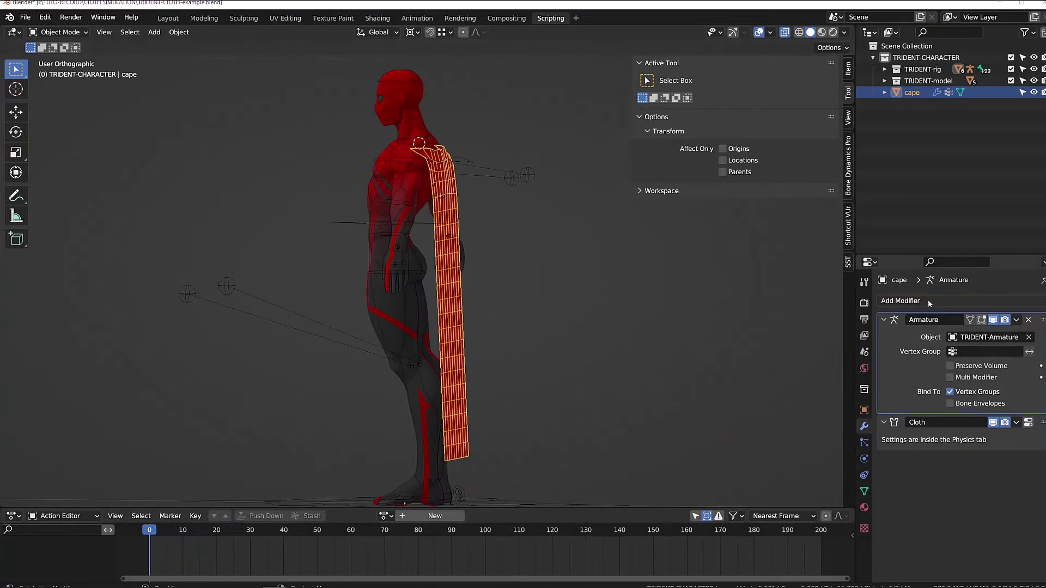
pyautogui.click(928, 300)
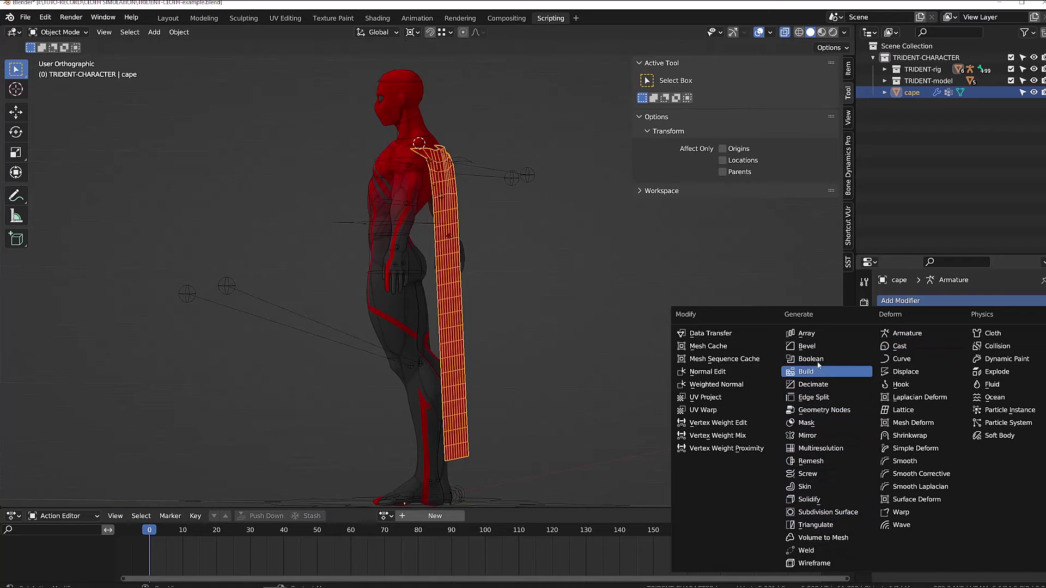
pyautogui.click(817, 501)
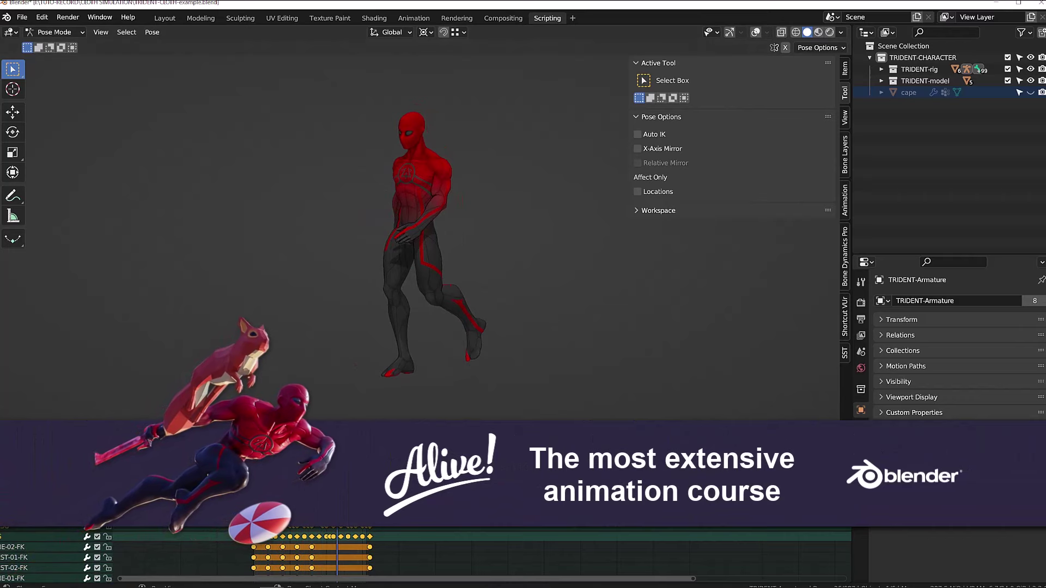
# Duplicate the 02-Walk keyframes 32 frames ahead and repeat the duplication to extend the walk beyond frame 160.
pyautogui.hotkey('shift', 'd')
pyautogui.click(372, 472)
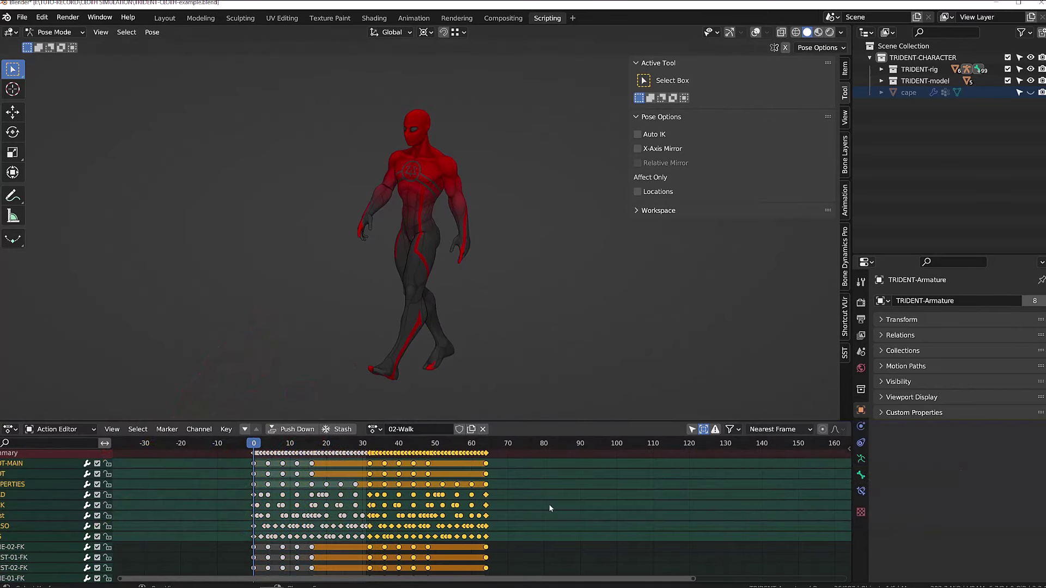
pyautogui.hotkey('shift', 'r')
pyautogui.hotkey('shift', 'r')
pyautogui.hotkey('shift', 'r')
pyautogui.hotkey('shift', 'r')
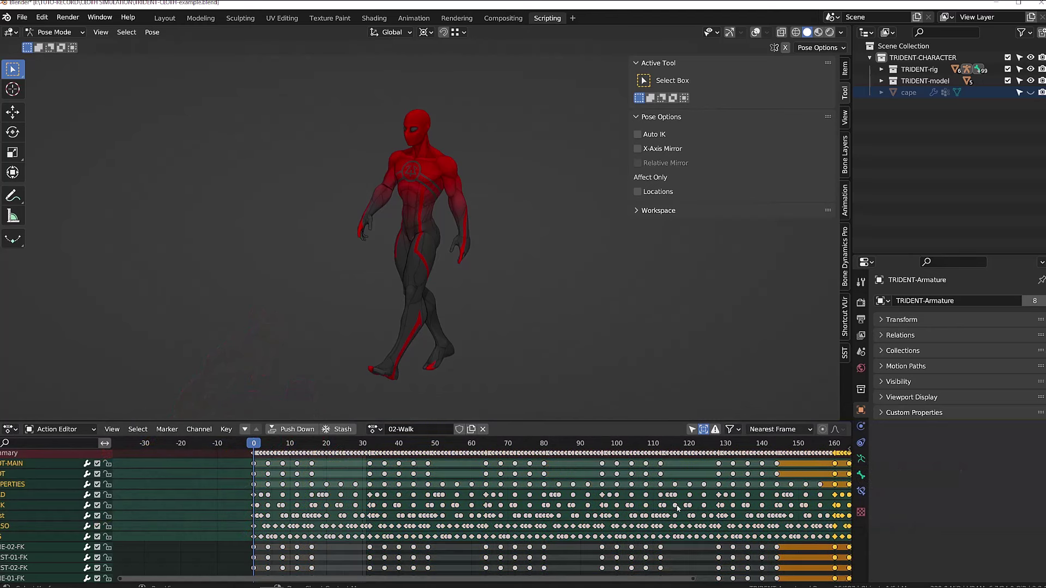
# Shift all keyframes of the 02-Walk action 60 frames forward.
pyautogui.scroll(-7, 677, 507)
pyautogui.press('a')
pyautogui.press('g')
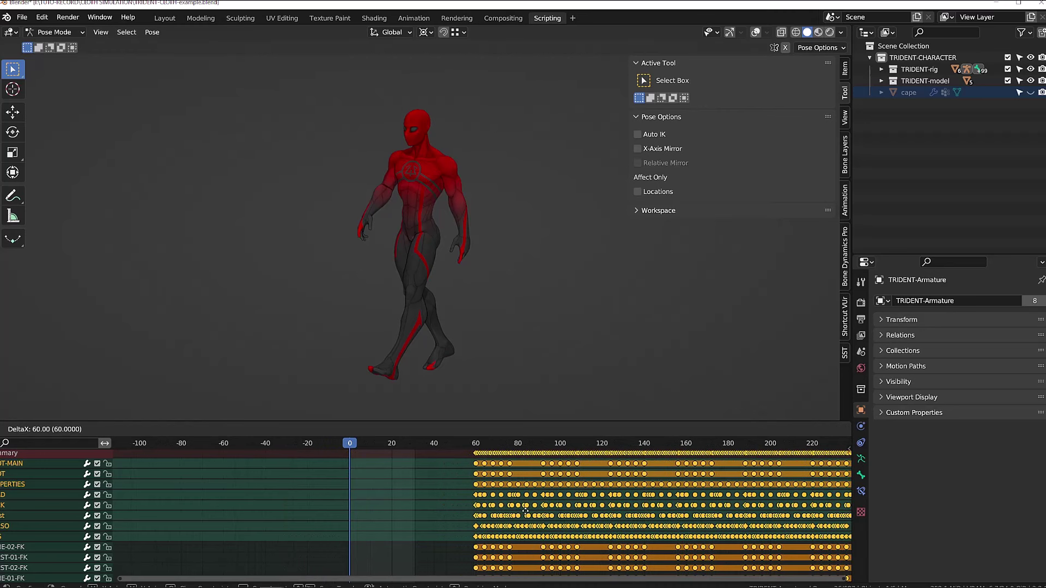
pyautogui.click(525, 512)
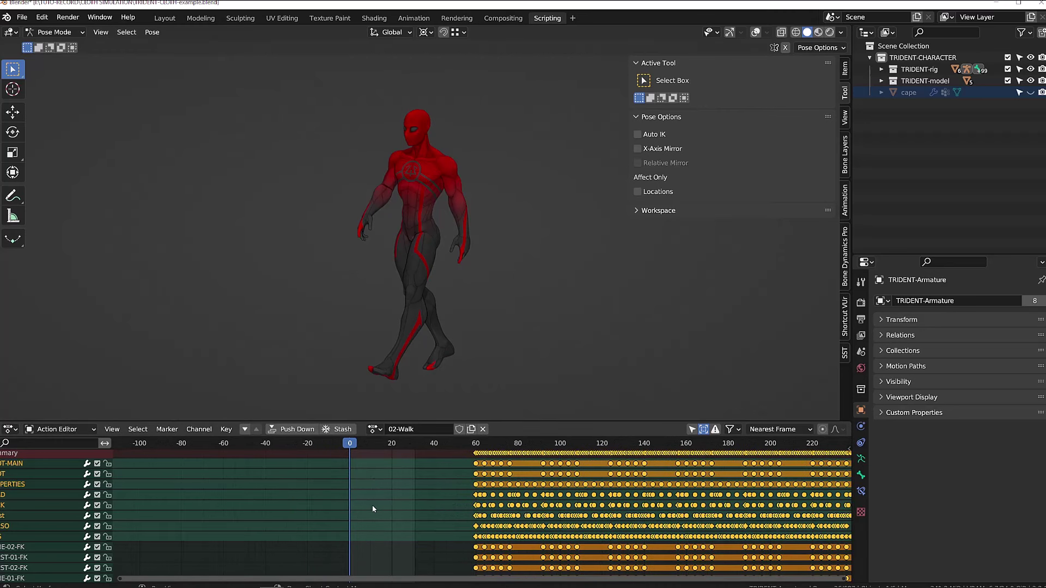
pyautogui.click(11, 429)
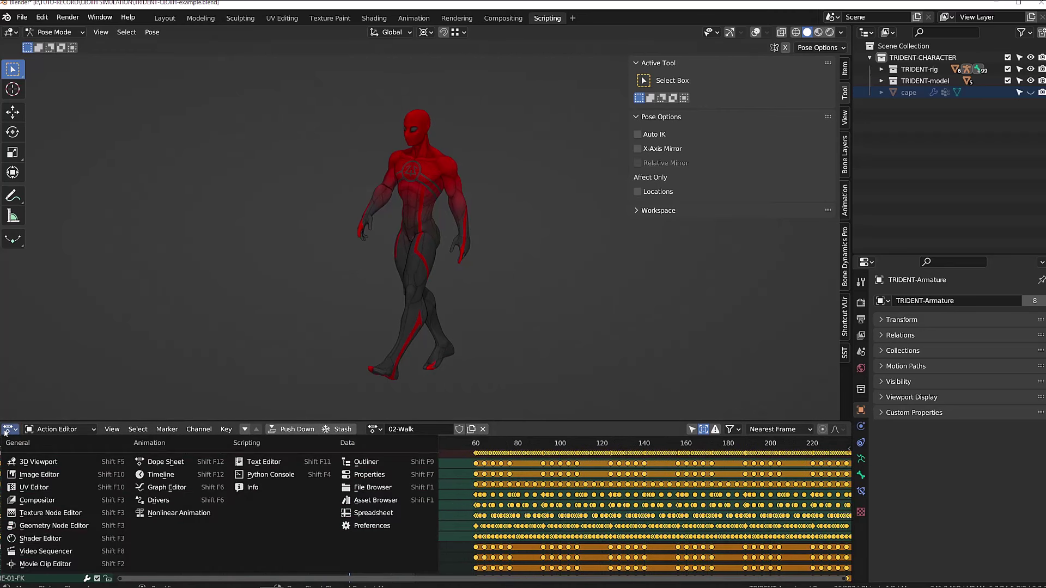
pyautogui.click(208, 474)
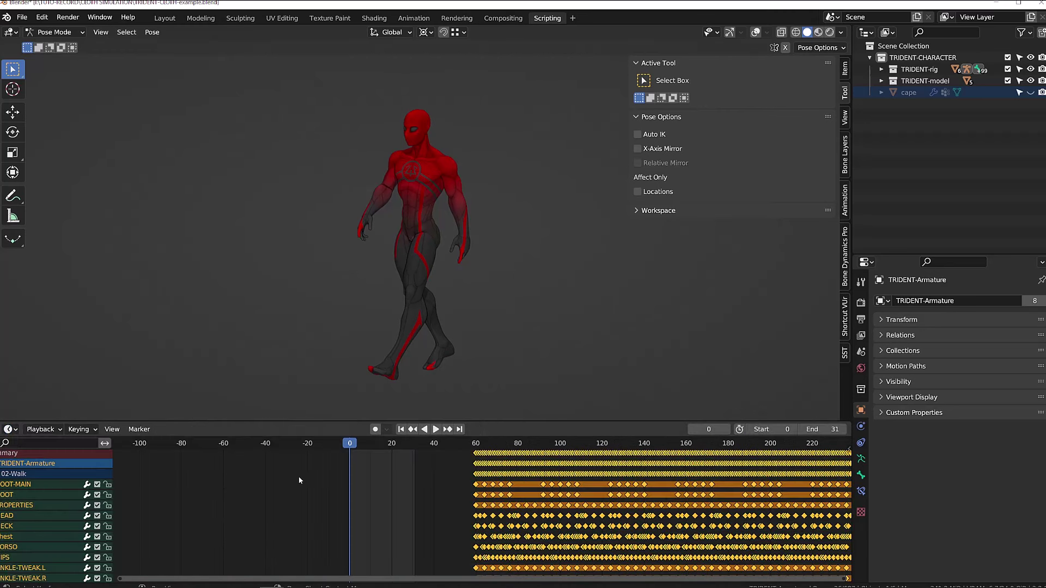
pyautogui.click(11, 429)
pyautogui.click(166, 461)
# Turn on the viewport overlays, enable the rig's face, leg, arm and hand control layers, and unhide the cape.
pyautogui.hotkey('alt', 'shift', 'z')
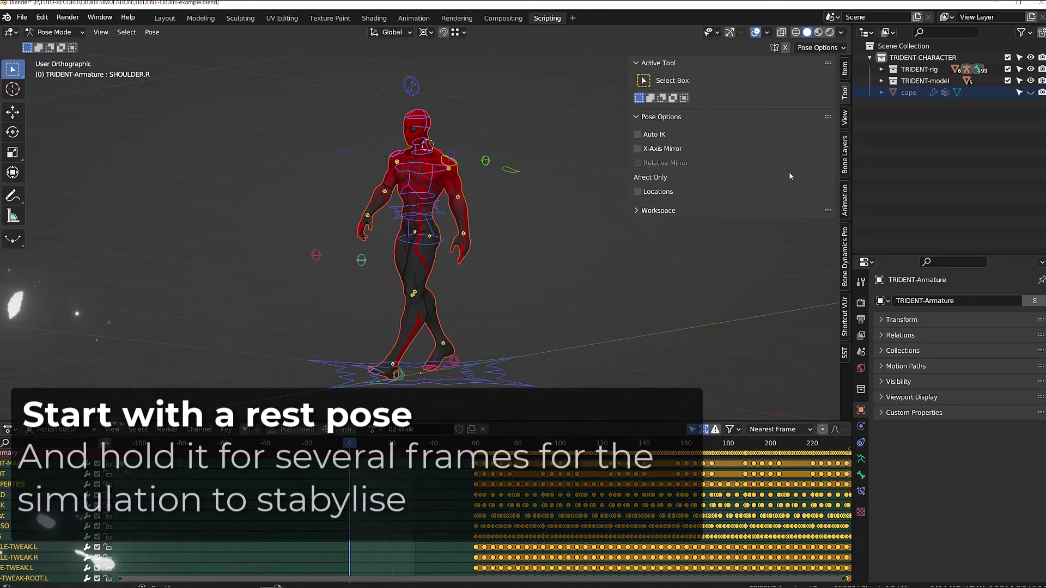
pyautogui.click(844, 69)
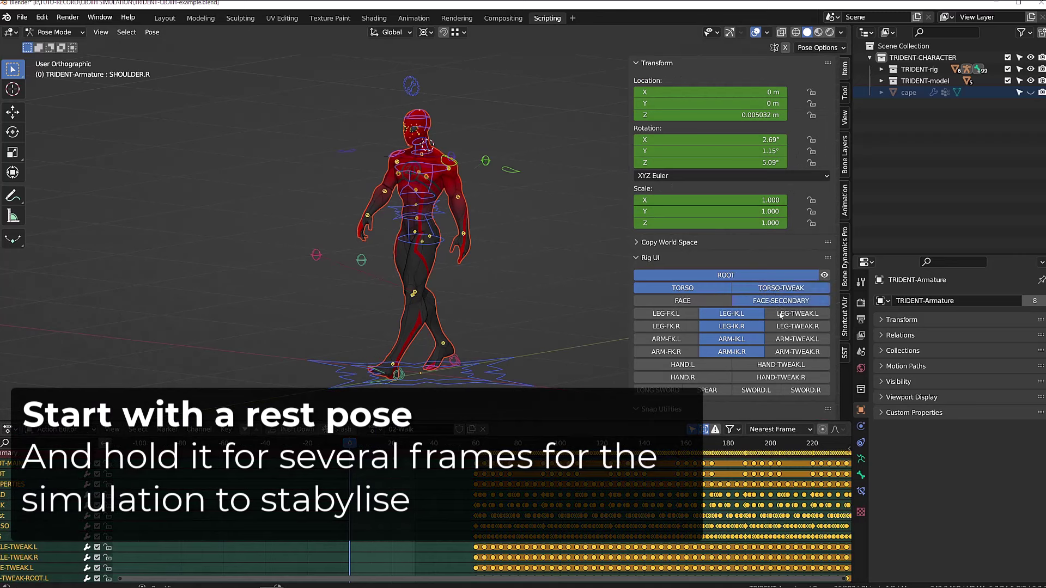
pyautogui.moveTo(668, 328); pyautogui.dragTo(670, 375)
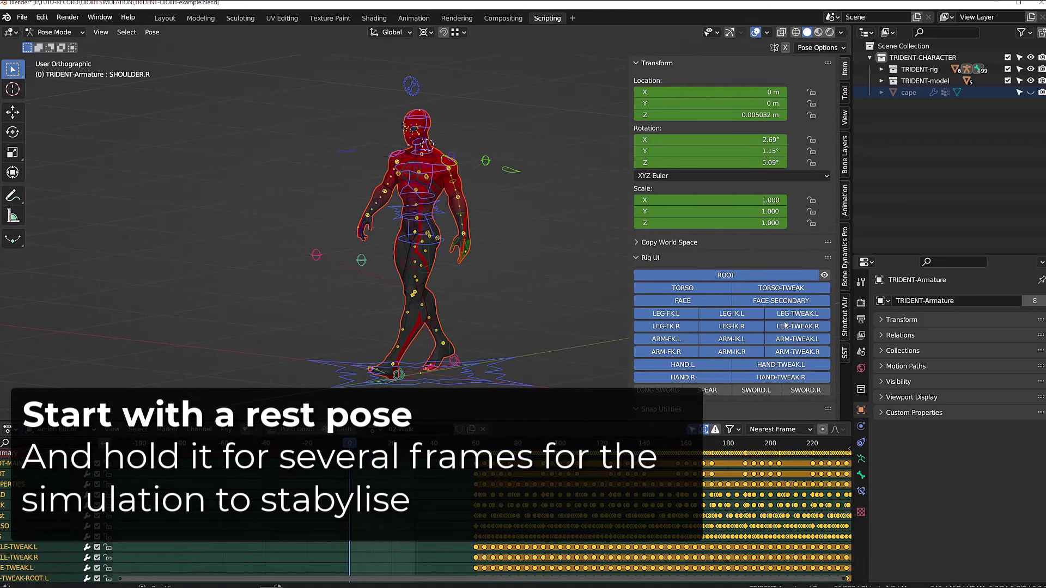
pyautogui.click(1030, 92)
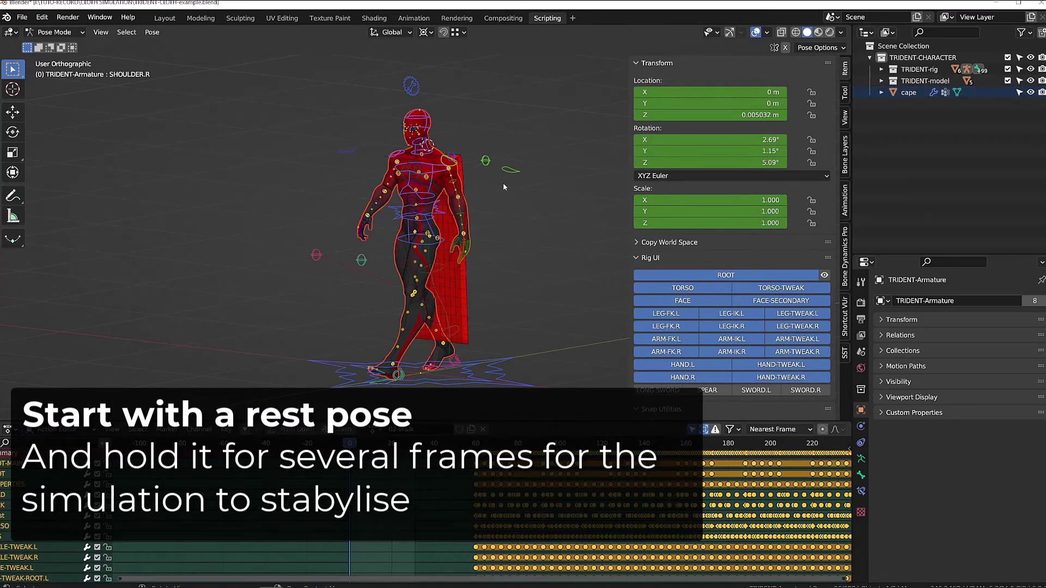
# Clear the rotation and location of all the rig's bones at frame 0 to create a rest pose.
pyautogui.moveTo(504, 187)
pyautogui.mouseDown(button='middle')
pyautogui.moveTo(440, 184)
pyautogui.moveTo(503, 185)
pyautogui.mouseUp(button='middle')
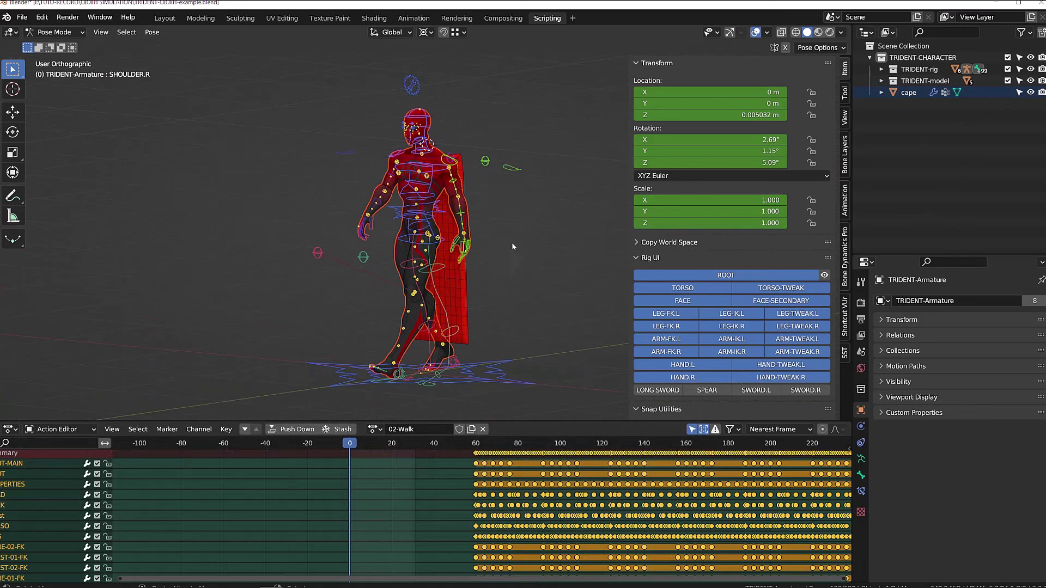
pyautogui.hotkey('alt', 'r')
pyautogui.hotkey('alt', 'g')
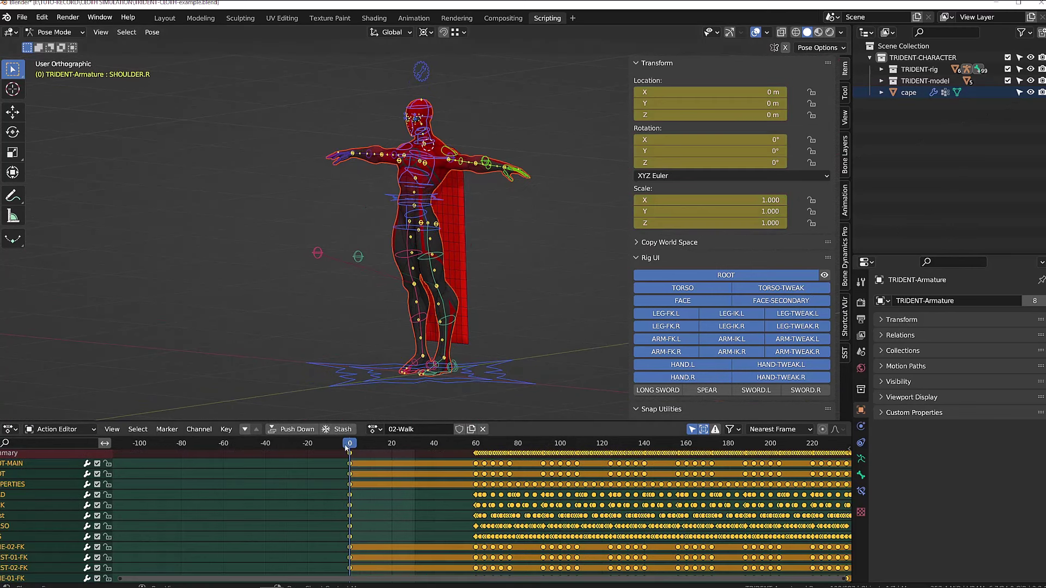
# Duplicate the rest-pose keyframes from frame 0 to frame 31 and view the playback with the overlays hidden.
pyautogui.hotkey('shift', 'd')
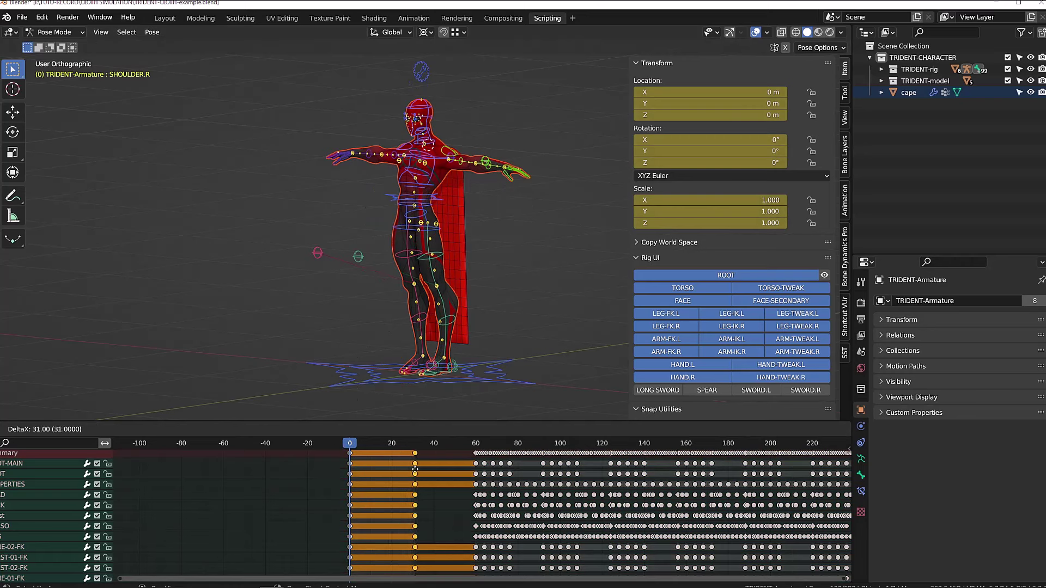
pyautogui.click(416, 468)
pyautogui.hotkey('shift', 'alt', 'z')
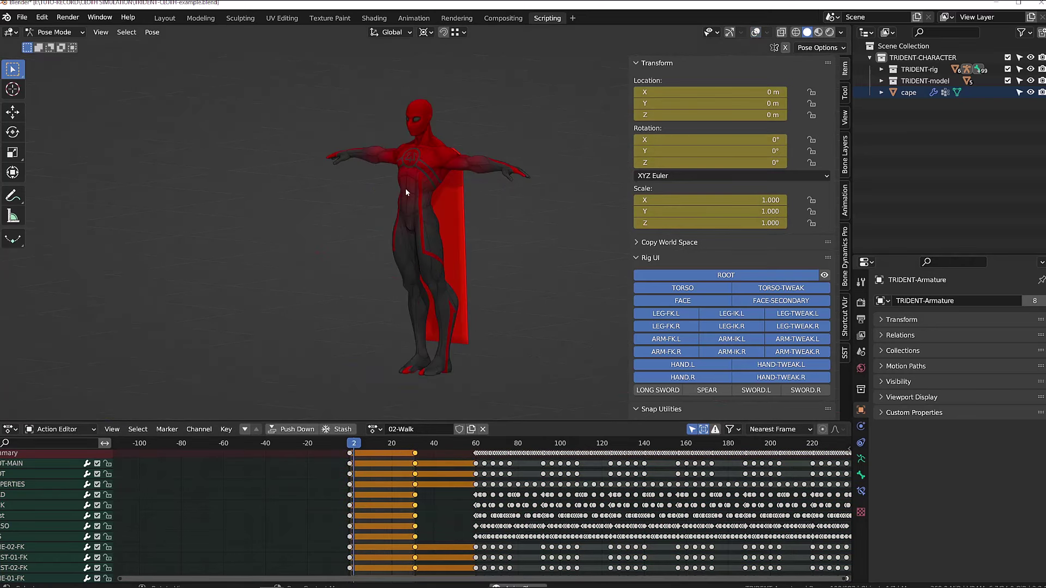
pyautogui.moveTo(466, 201); pyautogui.dragTo(416, 201, button='middle')
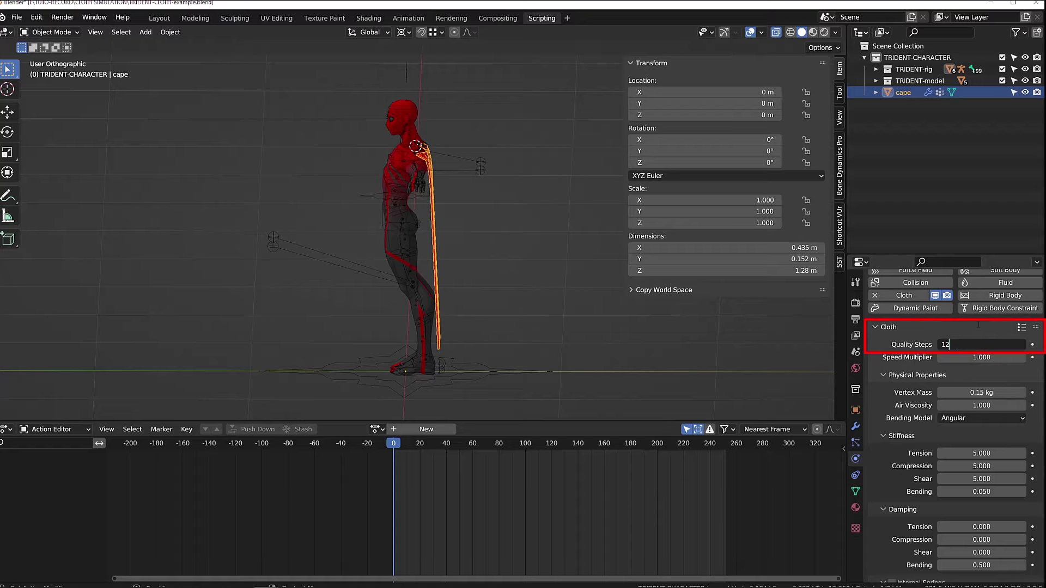
# Bake the cape's cloth simulation with 12 quality steps and a cache from frame 0 to 220, and review its cloth settings.
pyautogui.click(884, 376)
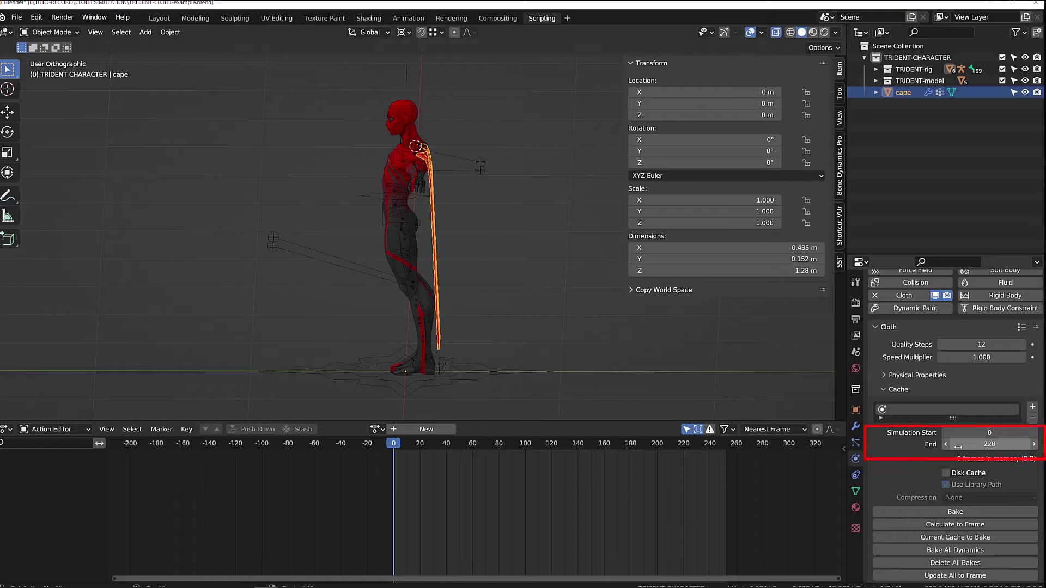
pyautogui.click(920, 510)
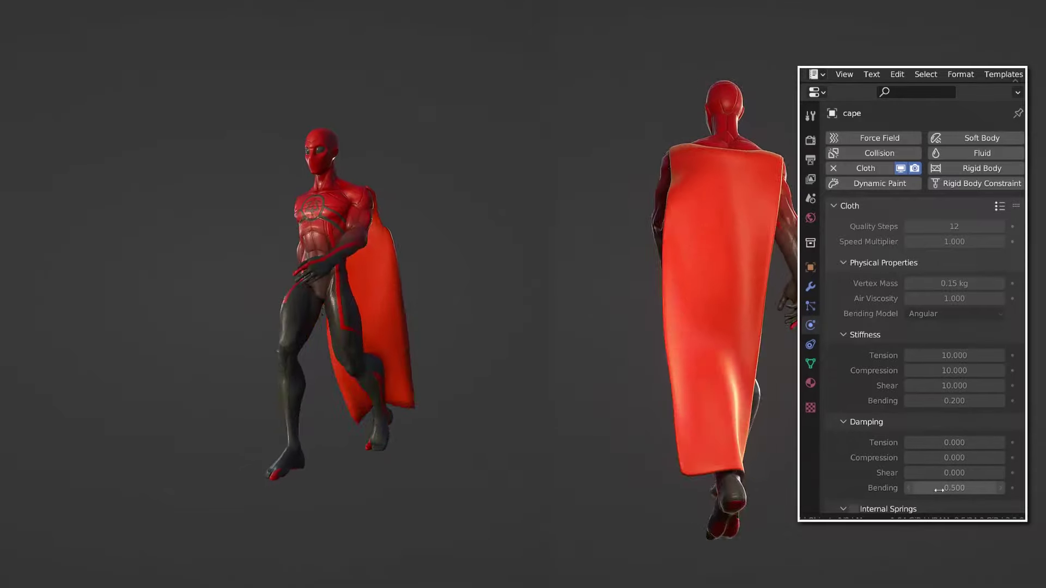
pyautogui.scroll(-15, 939, 489)
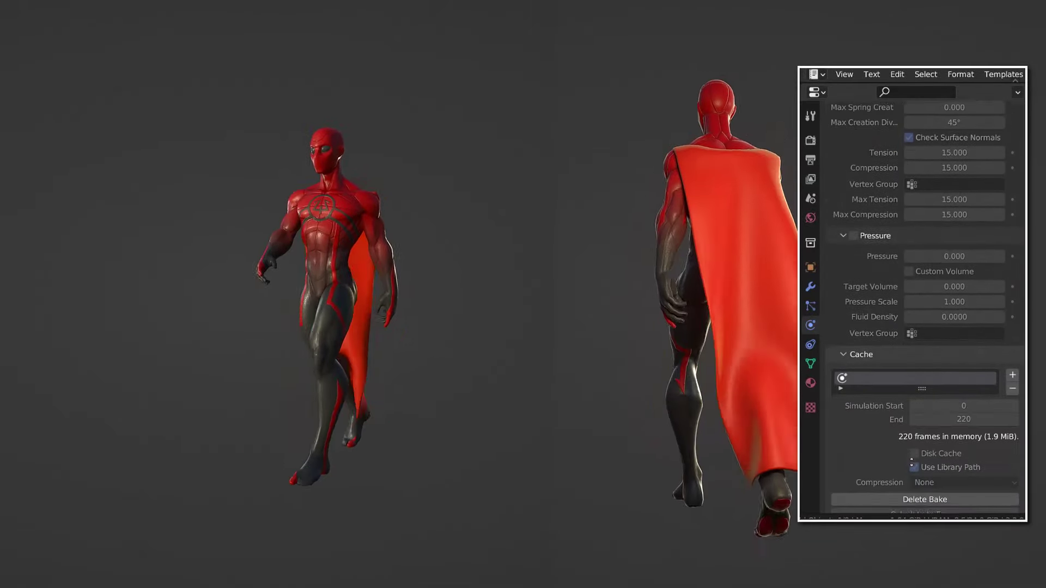
pyautogui.scroll(-12, 921, 474)
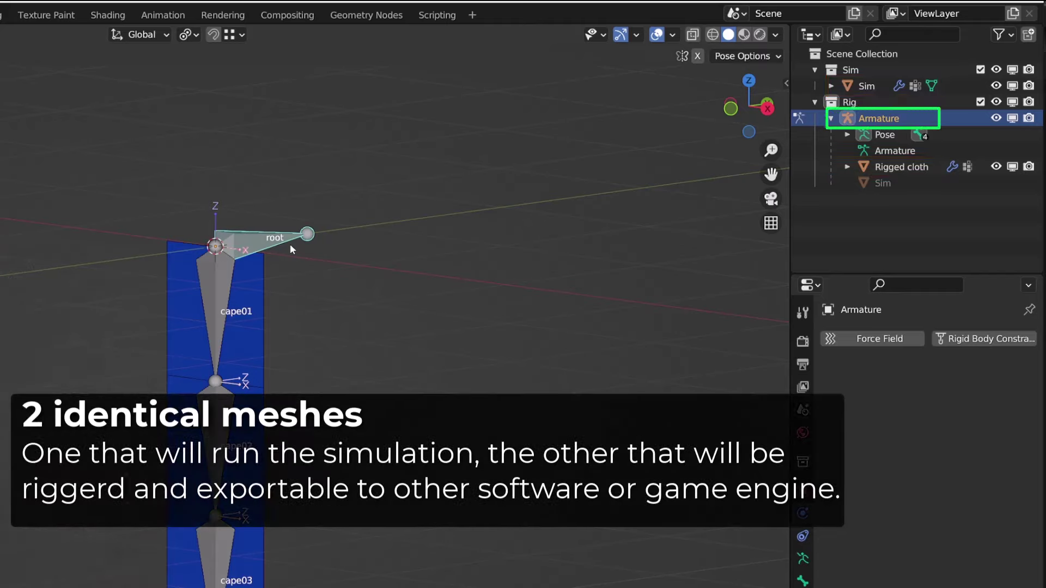
# Select the Sim mesh and play its cloth simulation, returning to frame 0.
pyautogui.moveTo(283, 253); pyautogui.dragTo(317, 290, button='middle')
pyautogui.click(409, 258)
pyautogui.click(925, 61)
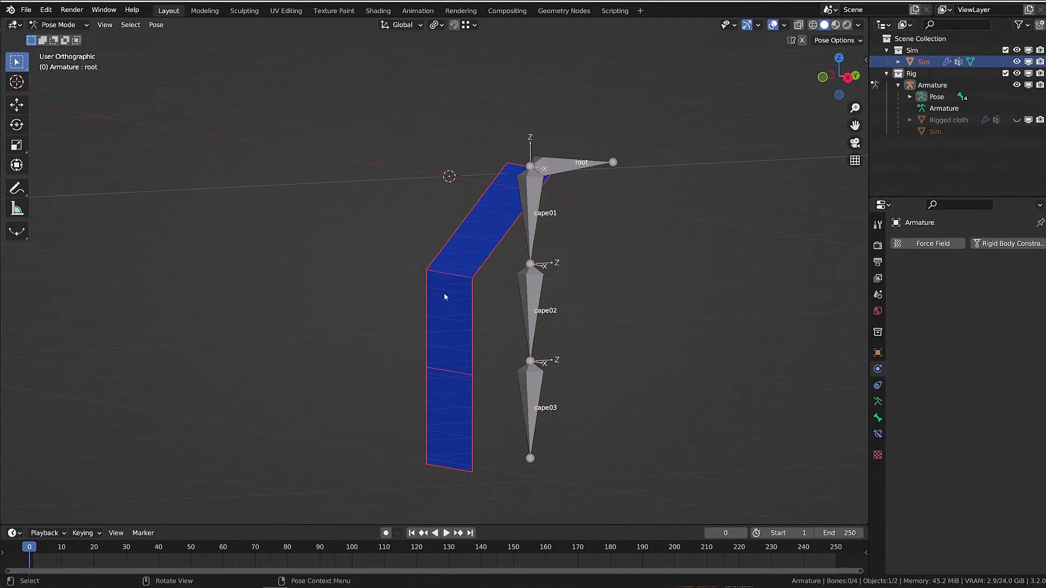
pyautogui.press('space')
pyautogui.press('space')
pyautogui.click(26, 564)
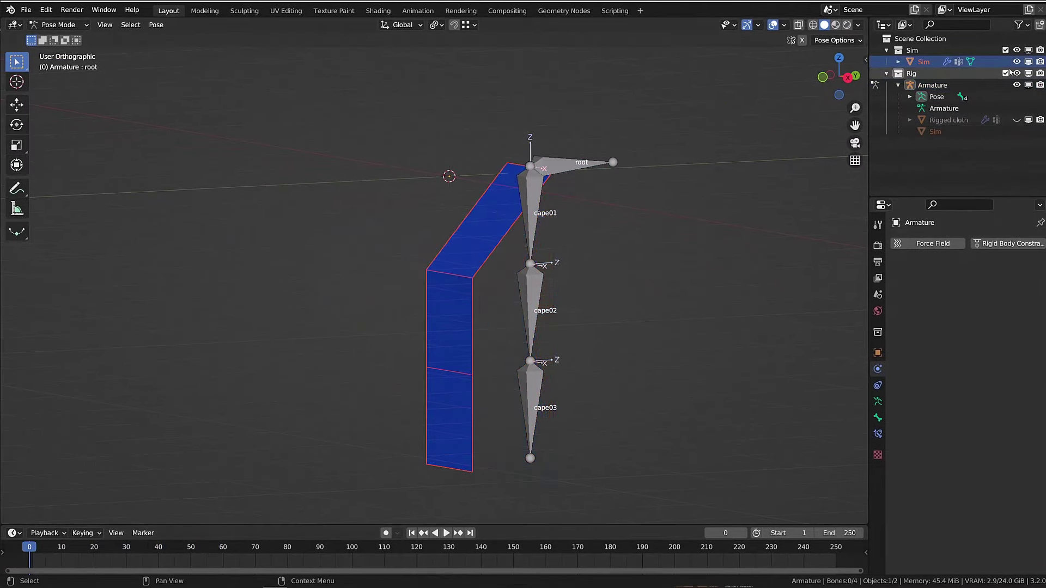
# Hide the Sim mesh and unhide the Rigged cloth mesh.
pyautogui.click(1016, 62)
pyautogui.click(1017, 120)
pyautogui.keyDown('alt'); pyautogui.moveTo(515, 302); pyautogui.dragTo(542, 350); pyautogui.keyUp('alt')
# Try rotating the cape01, cape02 and cape03 bones together about the global X axis and moving the root bone.
pyautogui.click(535, 382)
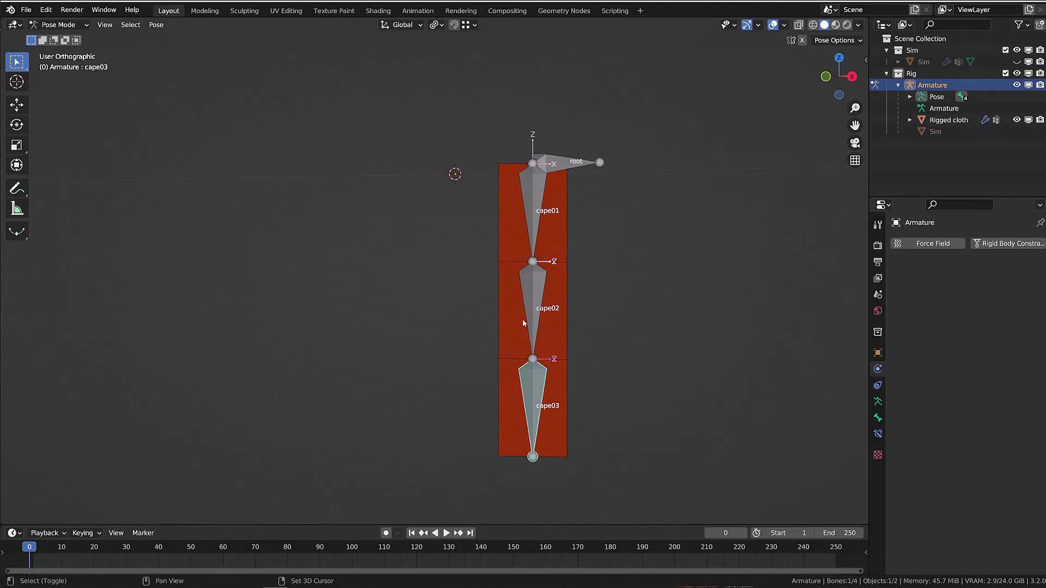
pyautogui.keyDown('shift'); pyautogui.click(526, 321); pyautogui.keyUp('shift')
pyautogui.keyDown('shift'); pyautogui.click(530, 232); pyautogui.keyUp('shift')
pyautogui.keyDown('alt'); pyautogui.moveTo(553, 256); pyautogui.dragTo(493, 283); pyautogui.keyUp('alt')
pyautogui.press('r')
pyautogui.press('x')
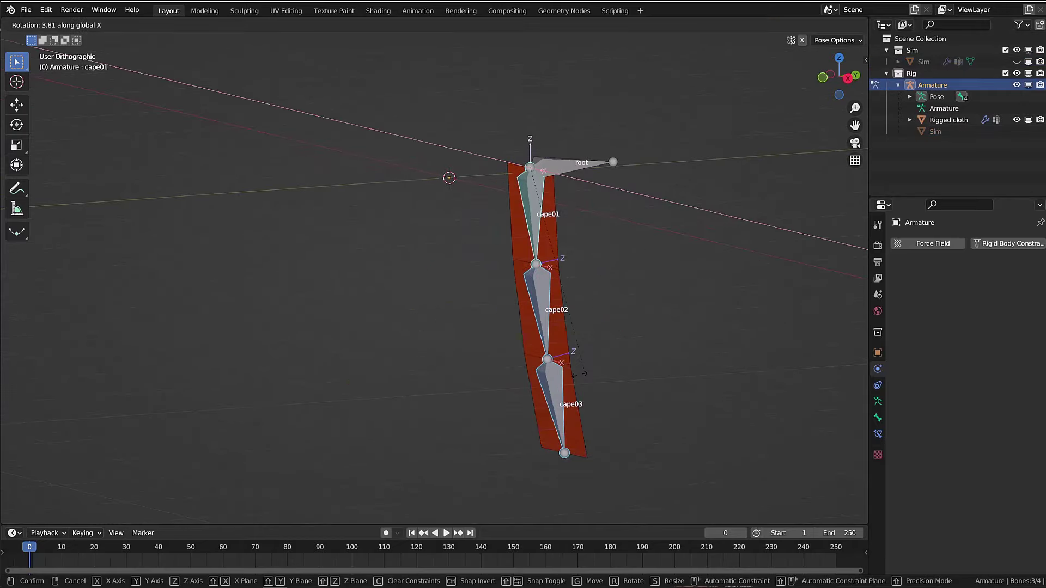
pyautogui.rightClick(631, 341)
pyautogui.click(566, 169)
pyautogui.press('g')
# Keyframe the root bone's location, rotation and scale at frame 0, and go to frame 20 with auto keying enabled.
pyautogui.press('i')
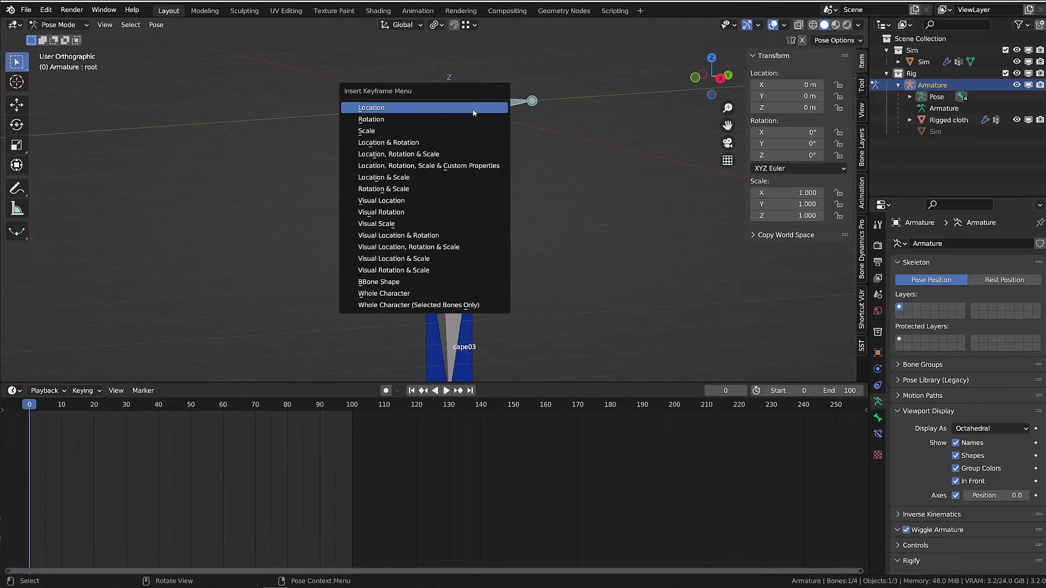
pyautogui.click(381, 158)
pyautogui.scroll(-4, 491, 246)
pyautogui.keyDown('alt'); pyautogui.moveTo(493, 245); pyautogui.dragTo(472, 259); pyautogui.keyUp('alt')
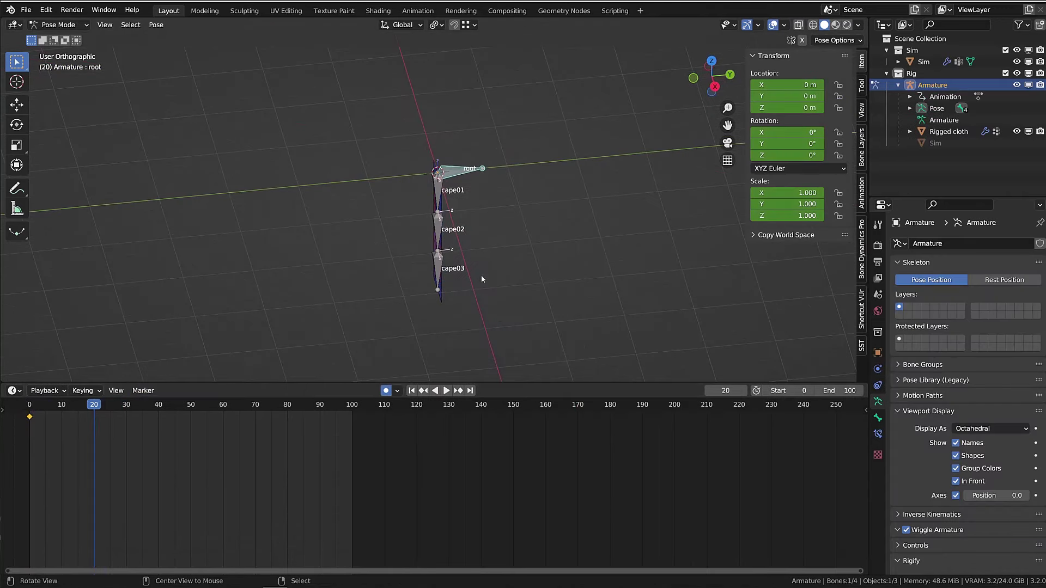
# Move the root bone along the Y axis and the X axis at frame 20.
pyautogui.press('g')
pyautogui.press('y')
pyautogui.click(567, 252)
pyautogui.keyDown('alt'); pyautogui.moveTo(463, 215); pyautogui.dragTo(515, 218); pyautogui.keyUp('alt')
pyautogui.press('g')
pyautogui.press('x')
pyautogui.click(579, 236)
pyautogui.keyDown('alt'); pyautogui.moveTo(579, 236); pyautogui.dragTo(535, 231); pyautogui.keyUp('alt')
# At frame 50, move the root bone to about X -0.79 m, Y 0.05 m and rotate it about -8.8° in the view.
pyautogui.moveTo(94, 406); pyautogui.dragTo(191, 419)
pyautogui.moveTo(564, 224); pyautogui.dragTo(625, 220, button='middle')
pyautogui.press('g')
pyautogui.press('x')
pyautogui.click(510, 213)
pyautogui.press('g')
pyautogui.press('y')
pyautogui.click(397, 227)
pyautogui.moveTo(410, 224); pyautogui.dragTo(479, 219, button='middle')
pyautogui.press('g')
pyautogui.click(450, 218)
pyautogui.press('r')
pyautogui.click(458, 209)
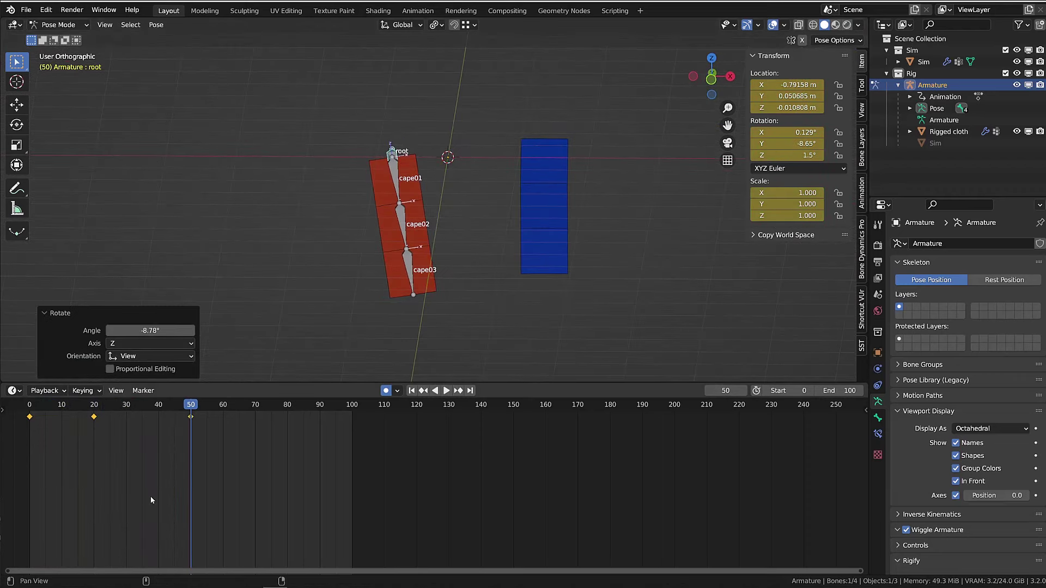
# Duplicate the frame 0 keyframe to frames 80 and 100 and play the animation.
pyautogui.click(30, 417)
pyautogui.hotkey('shift', 'd')
pyautogui.click(290, 440)
pyautogui.hotkey('shift', 'd')
pyautogui.click(352, 427)
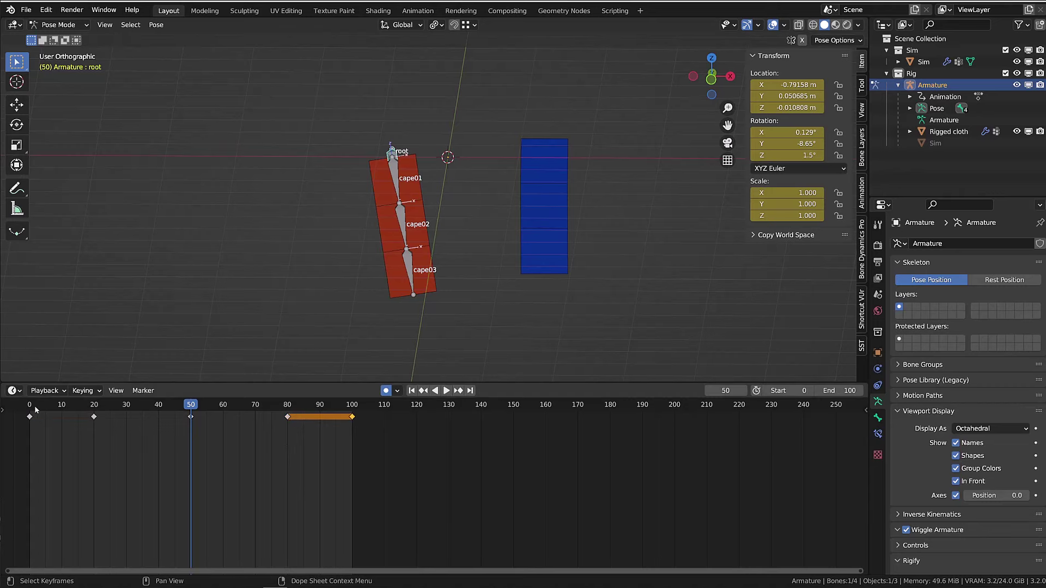
pyautogui.press('space')
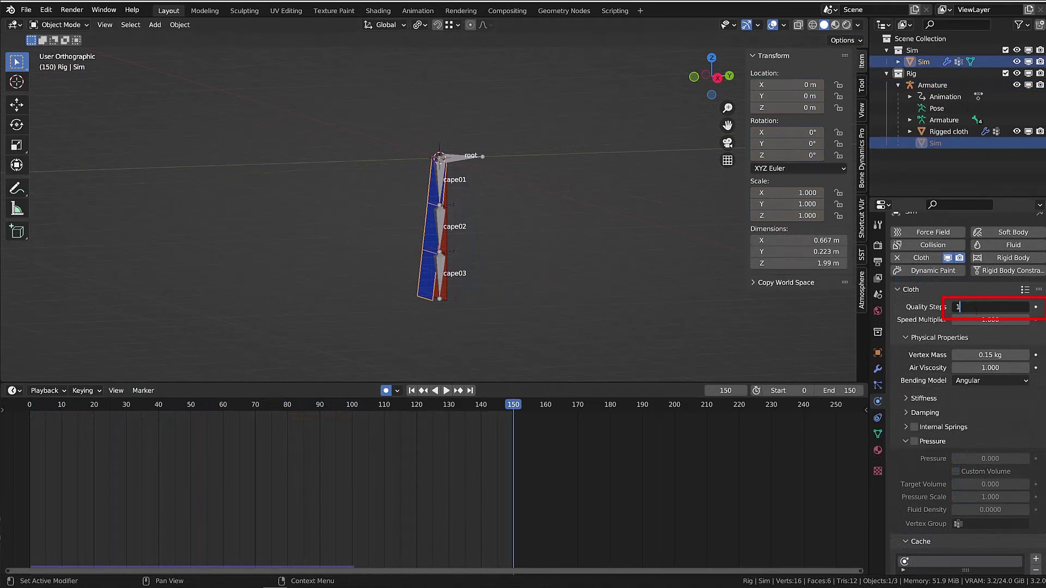
# Bake the Sim mesh's cloth simulation with the cache end set to frame 150 and play it back.
pyautogui.scroll(-8, 926, 446)
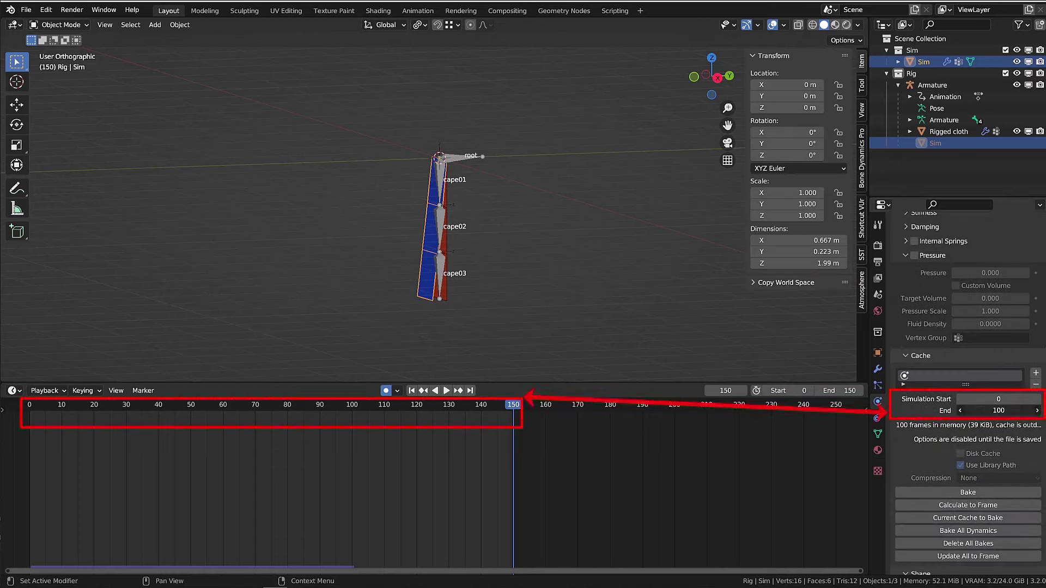
pyautogui.write('150')
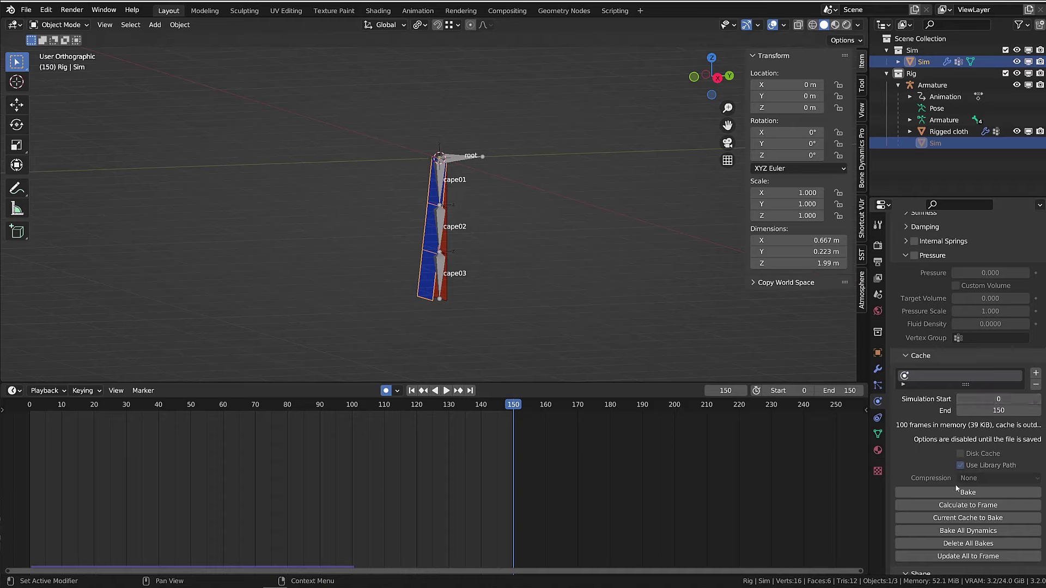
pyautogui.click(959, 492)
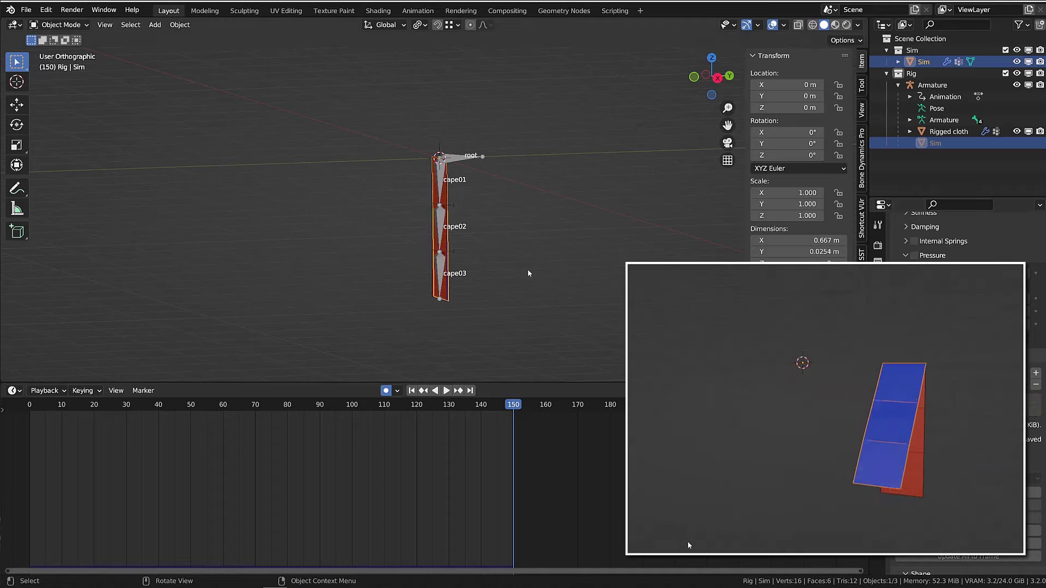
pyautogui.press('space')
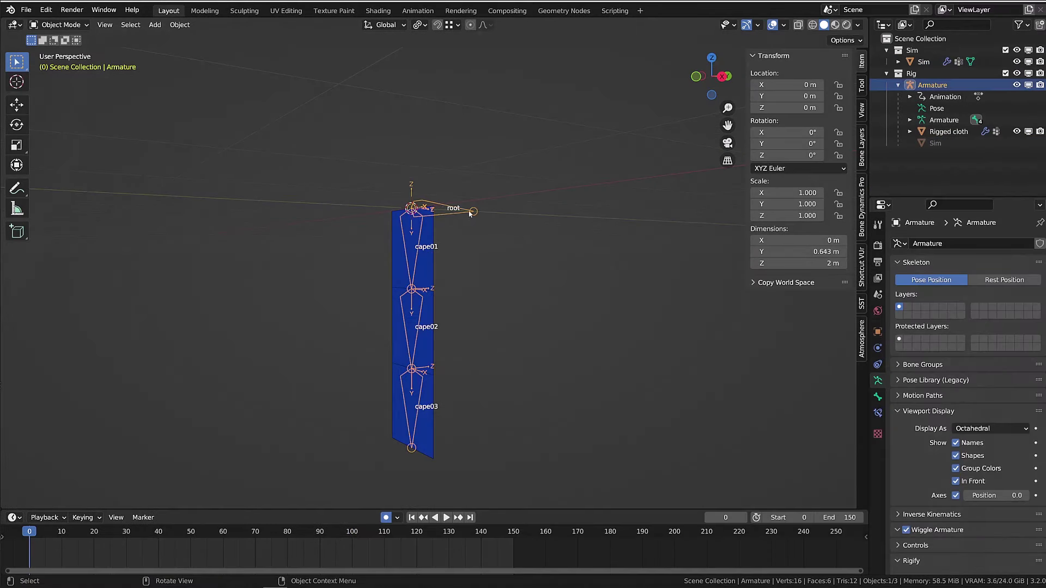
# Add an Arrows empty at the origin, set its size to 0.5 m and display it in front.
pyautogui.moveTo(472, 229); pyautogui.dragTo(489, 227, button='middle')
pyautogui.hotkey('shift', 'a')
pyautogui.moveTo(489, 232)
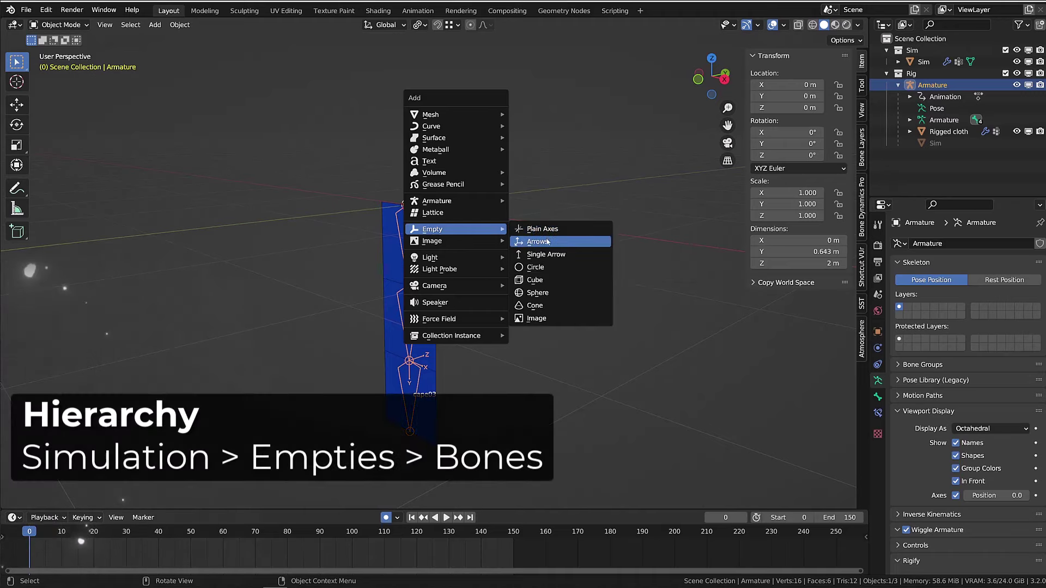
pyautogui.click(537, 242)
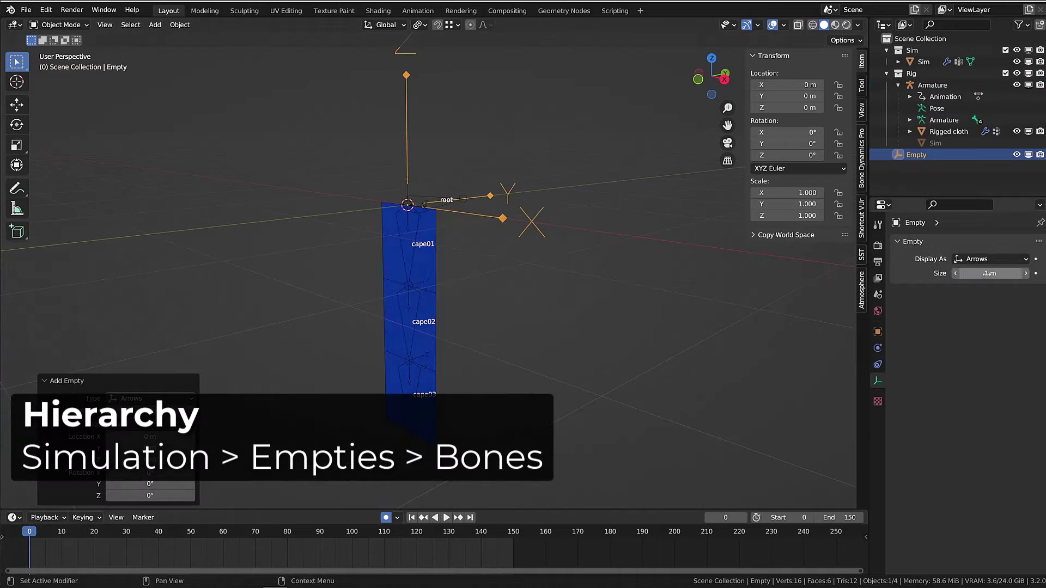
pyautogui.press('Return')
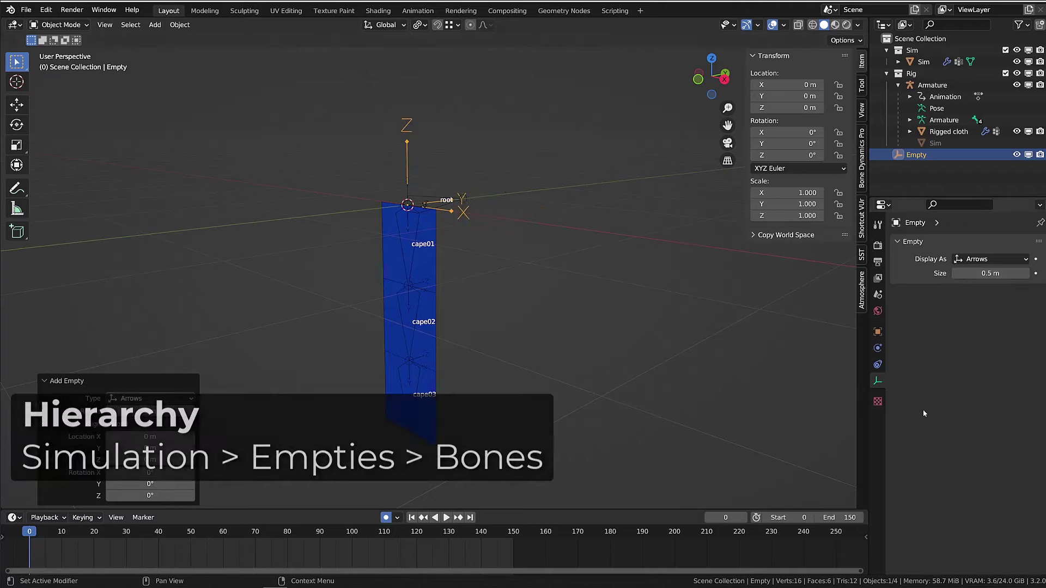
pyautogui.click(877, 332)
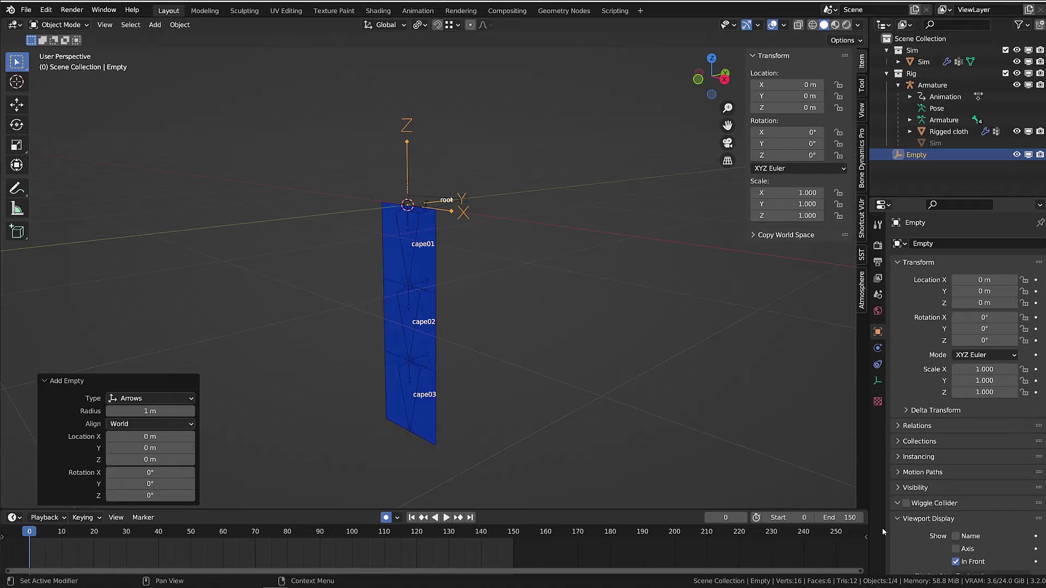
pyautogui.moveTo(402, 310); pyautogui.dragTo(412, 173, button='middle')
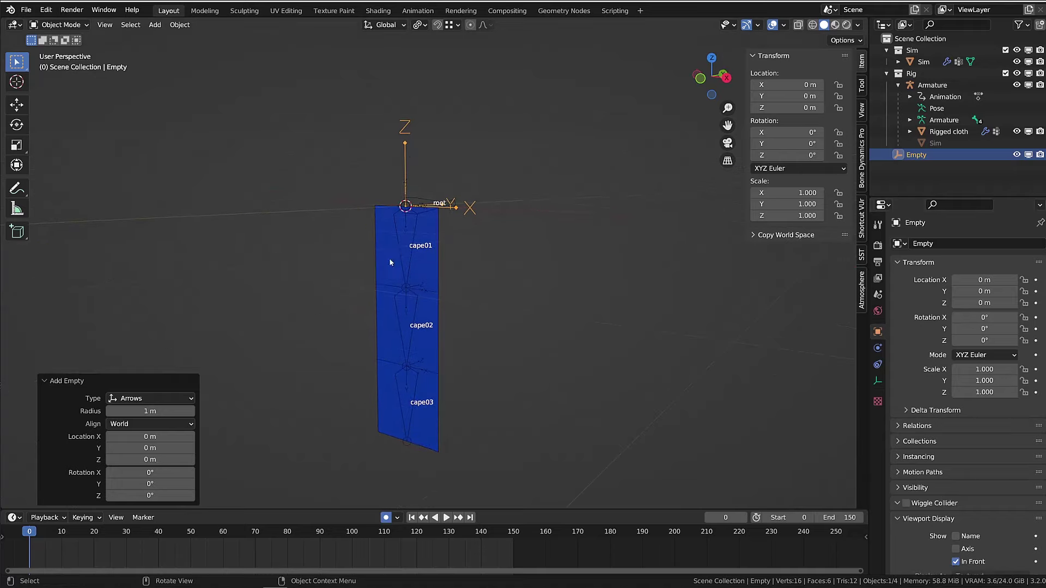
pyautogui.moveTo(517, 215); pyautogui.dragTo(501, 226, button='middle')
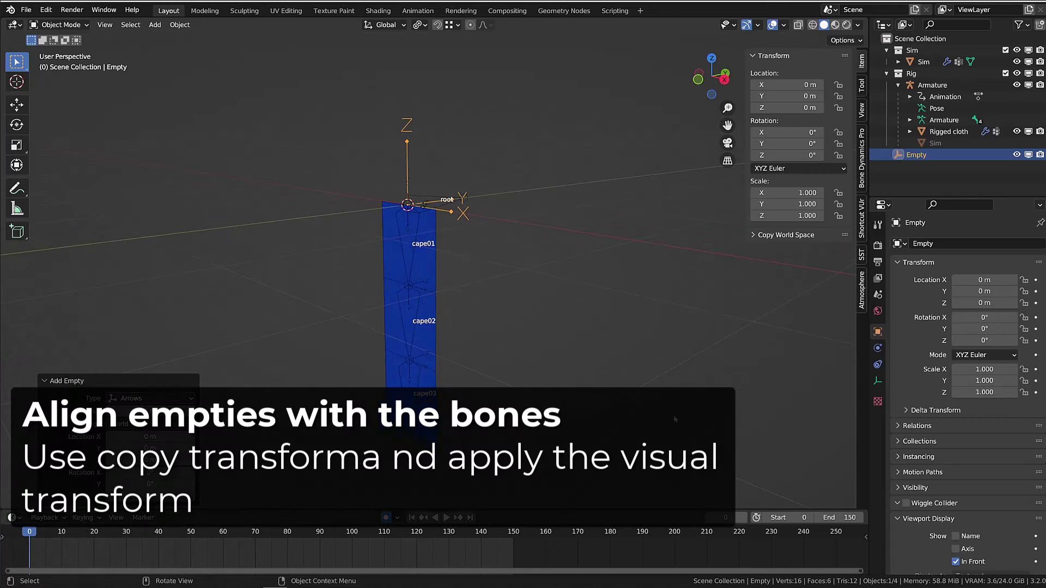
# Add a Copy Transforms constraint to the empty, targeting the Armature's cape01 bone.
pyautogui.click(878, 365)
pyautogui.click(973, 244)
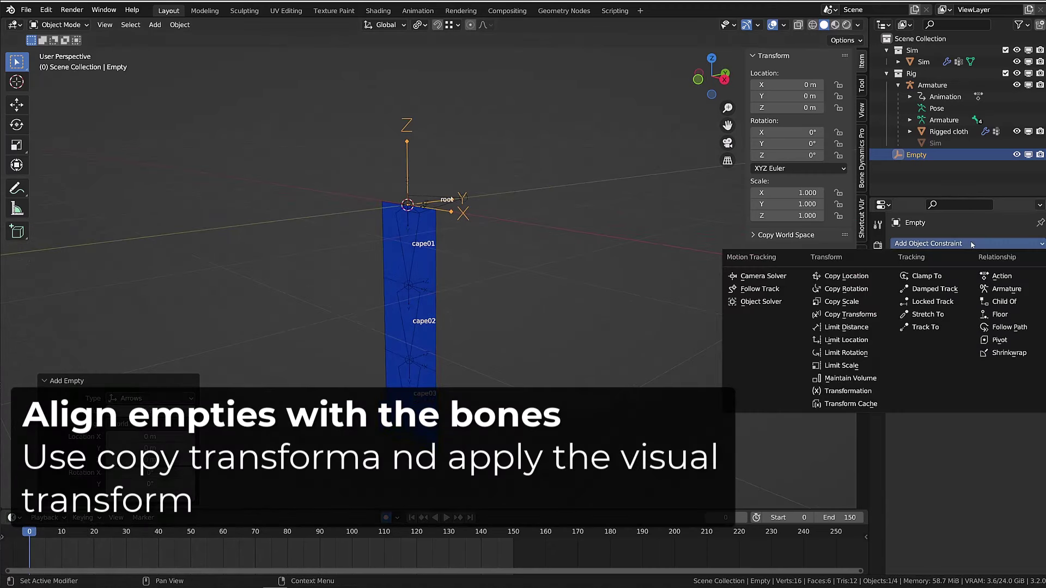
pyautogui.click(849, 315)
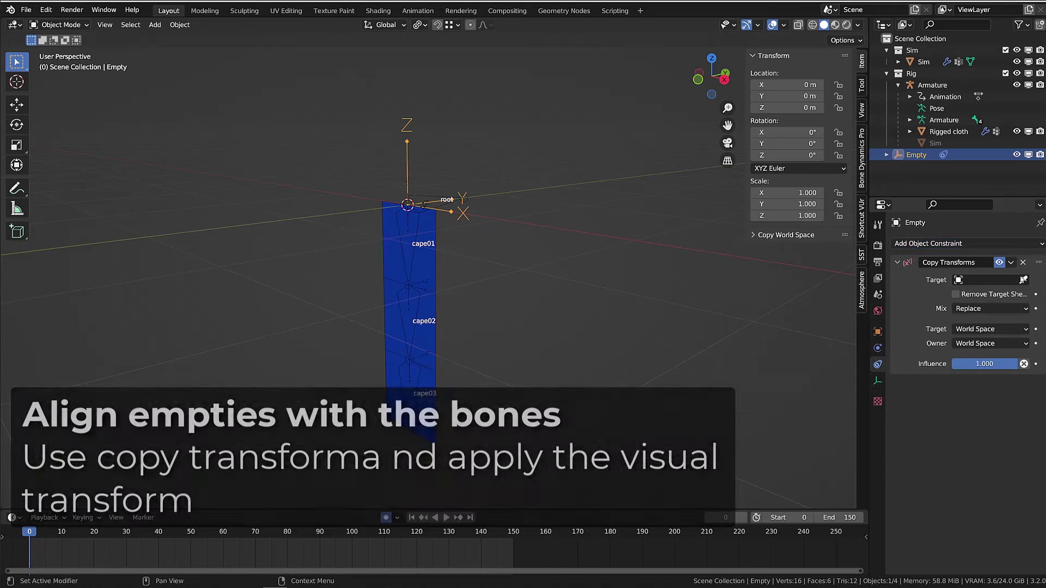
pyautogui.click(1023, 280)
pyautogui.click(465, 201)
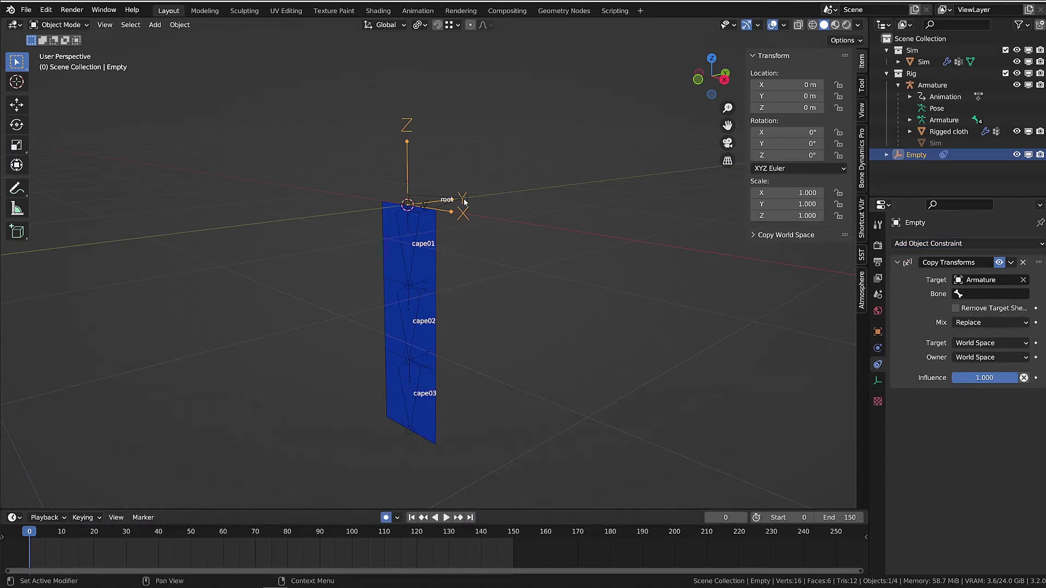
pyautogui.click(991, 295)
pyautogui.click(926, 323)
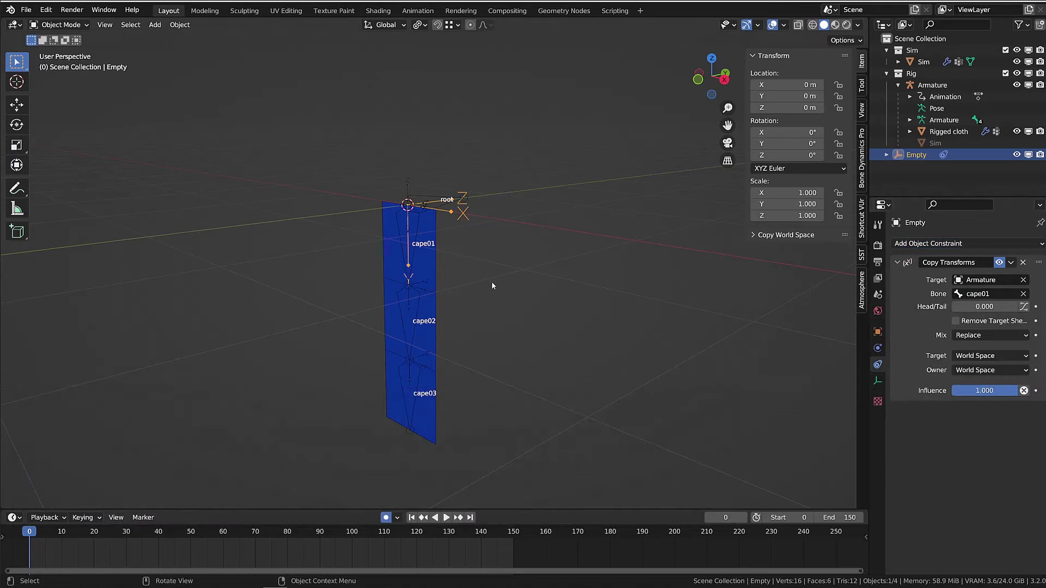
# Duplicate the empty in place and set the copy's Copy Transforms bone to cape02.
pyautogui.moveTo(486, 286)
pyautogui.mouseDown(button='middle')
pyautogui.moveTo(409, 286)
pyautogui.moveTo(489, 275)
pyautogui.mouseUp(button='middle')
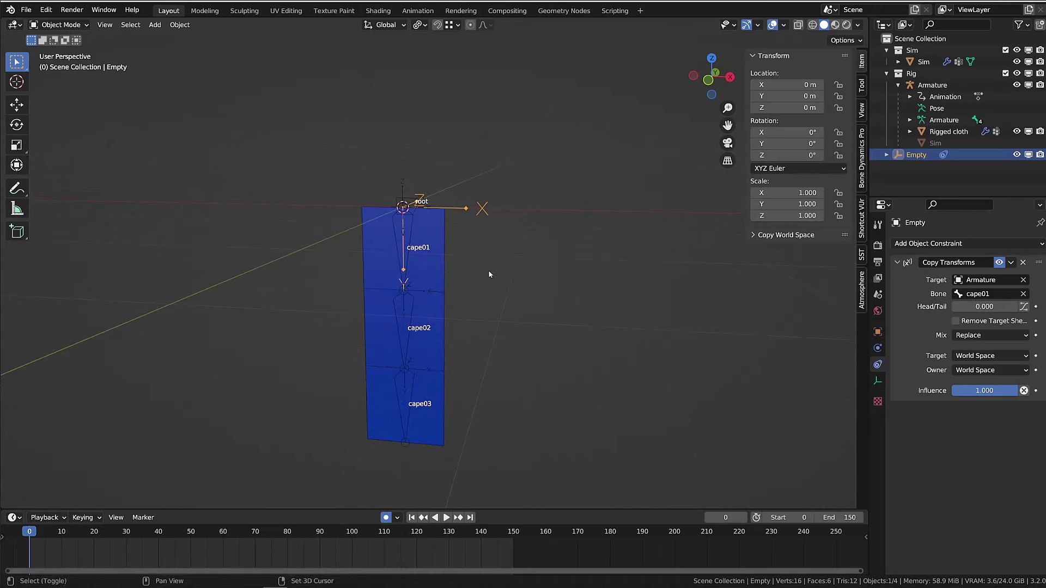
pyautogui.hotkey('shift', 'd')
pyautogui.press('Escape')
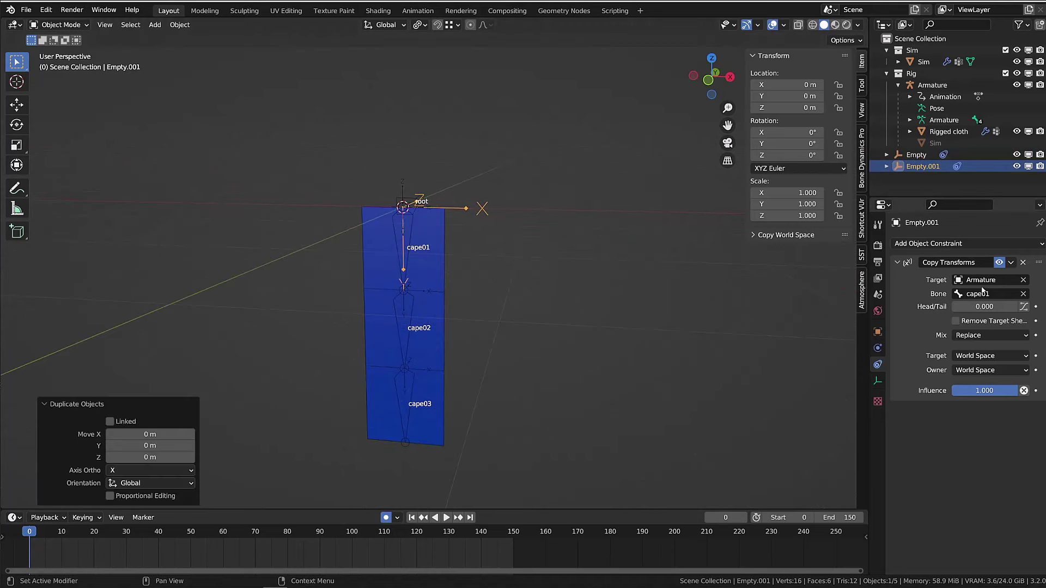
pyautogui.click(982, 294)
pyautogui.click(929, 334)
# Duplicate the cape02 empty in place and set the copy's Copy Transforms bone to cape03.
pyautogui.hotkey('shift', 'd')
pyautogui.press('Escape')
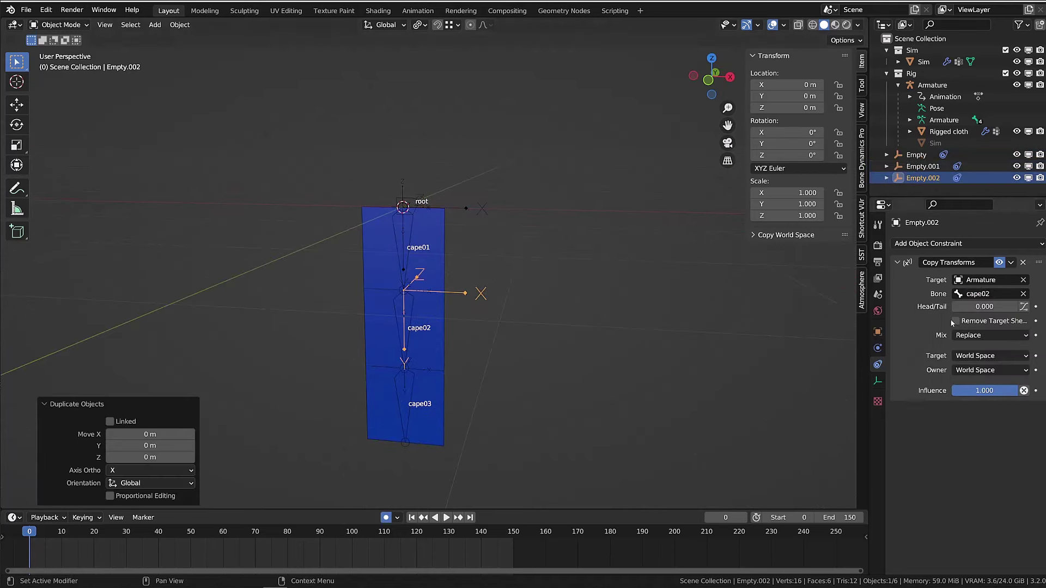
pyautogui.click(975, 294)
pyautogui.click(938, 346)
# Select all three empties and apply their Visual Transform.
pyautogui.moveTo(536, 393); pyautogui.dragTo(478, 305, button='middle')
pyautogui.keyDown('shift'); pyautogui.click(468, 291); pyautogui.keyUp('shift')
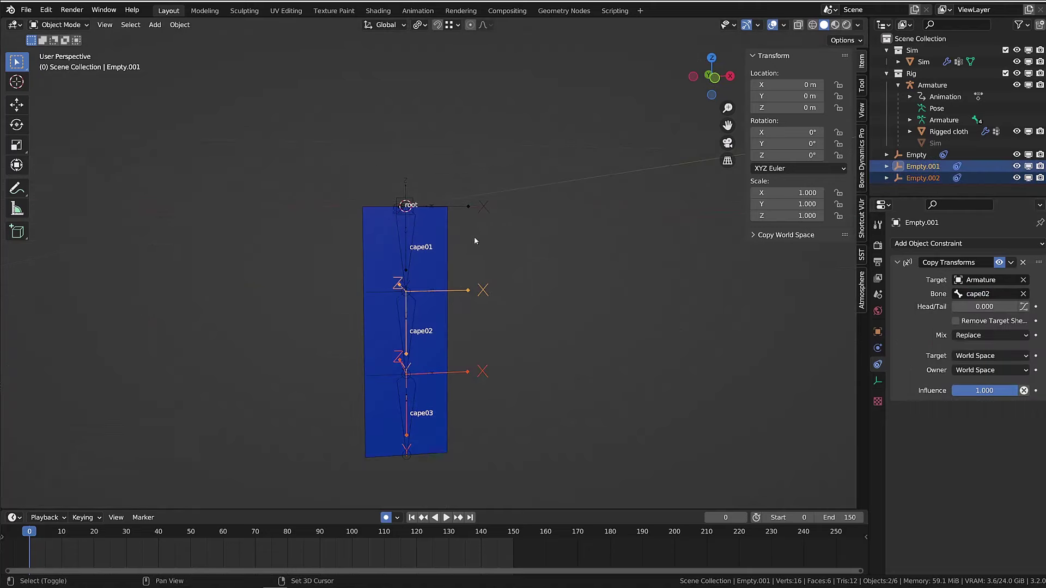
pyautogui.keyDown('shift'); pyautogui.click(483, 207); pyautogui.keyUp('shift')
pyautogui.moveTo(490, 213); pyautogui.dragTo(465, 206, button='middle')
pyautogui.hotkey('ctrl', 'a')
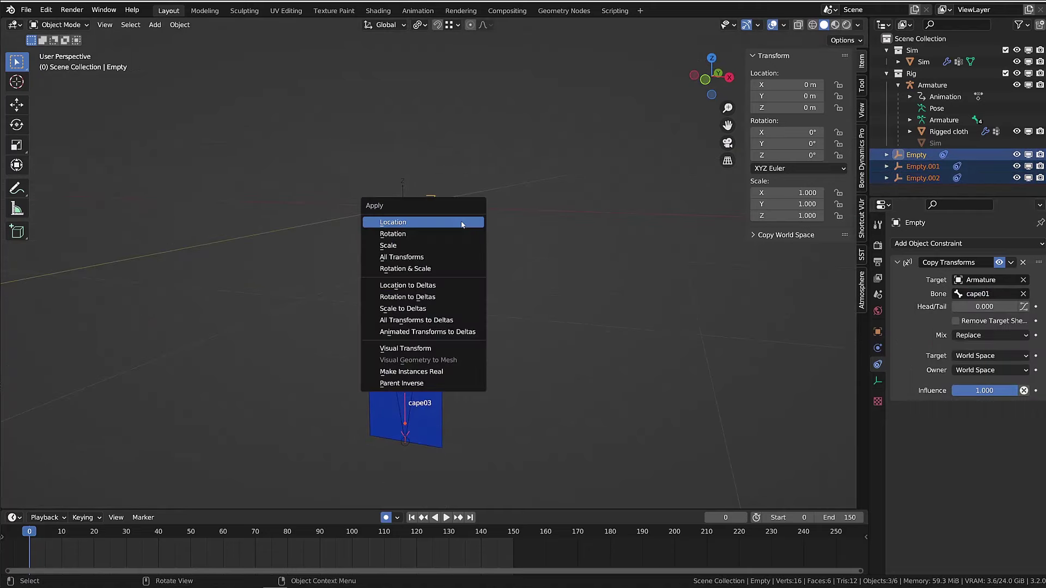
pyautogui.click(428, 351)
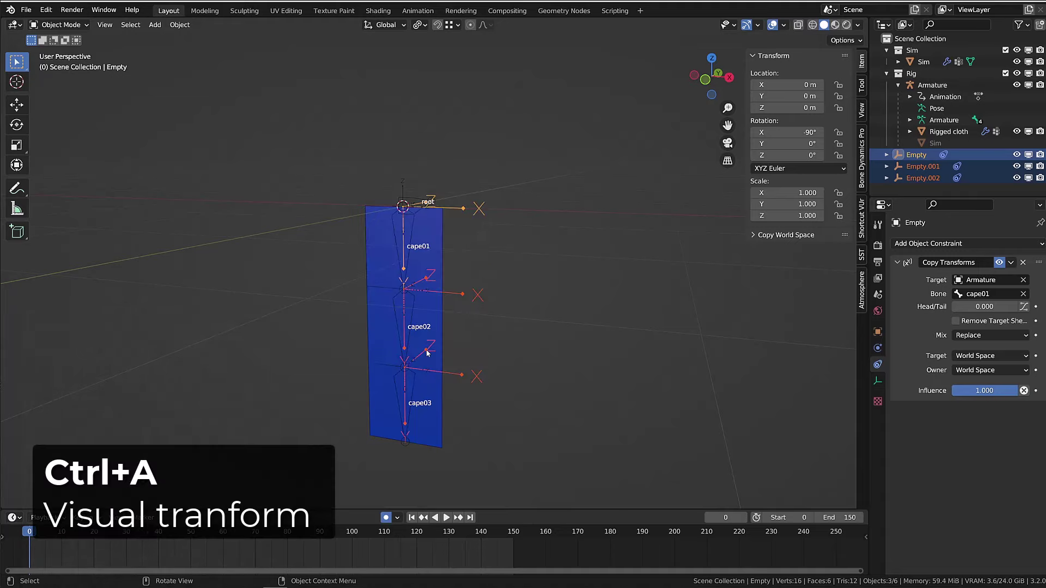
# Switch the lowest empty's Copy Transforms constraint off and on as a check, and clear the constraints from all three empties.
pyautogui.click(463, 381)
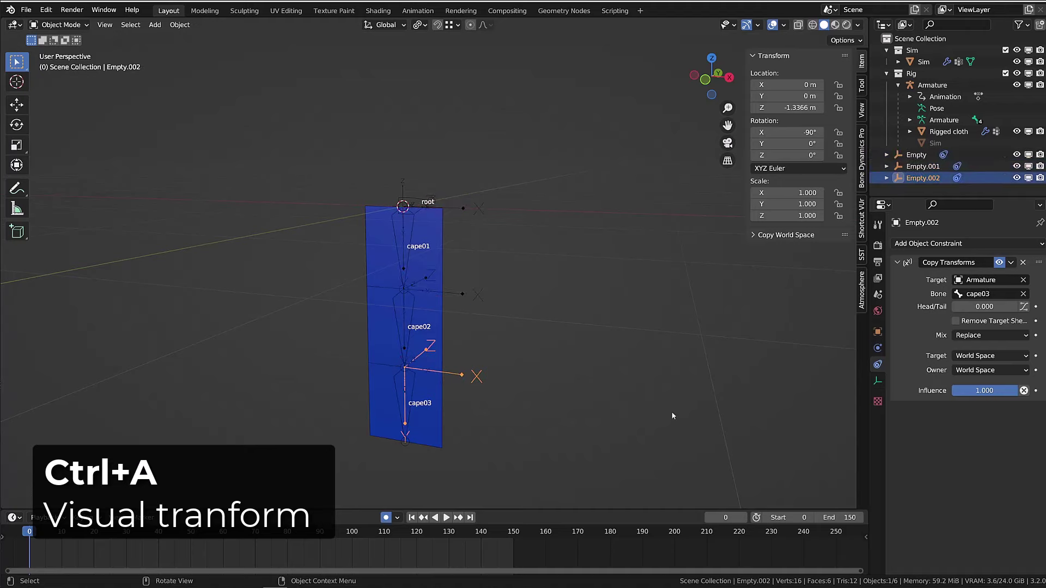
pyautogui.click(1000, 263)
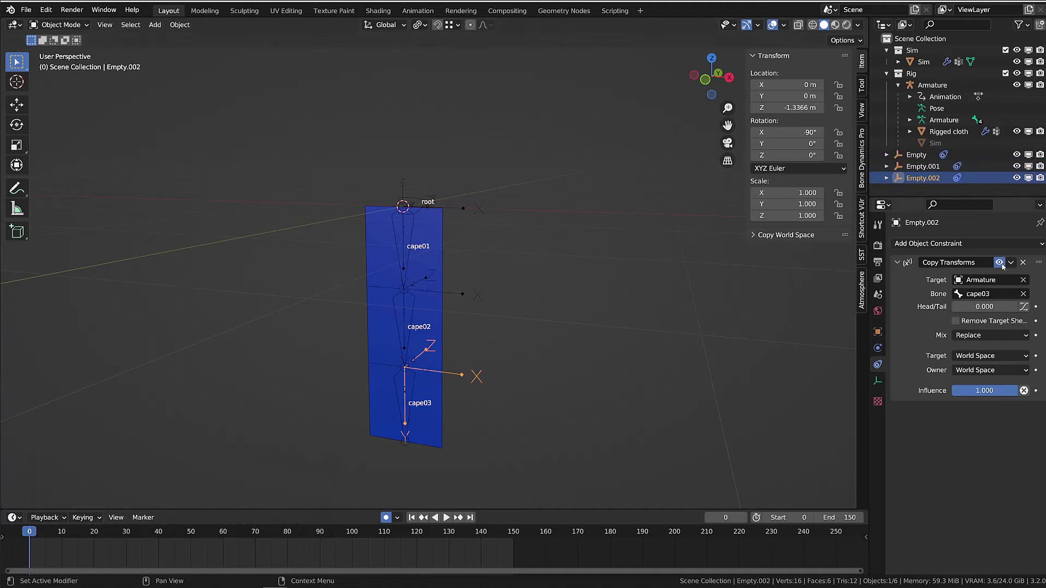
pyautogui.keyDown('shift'); pyautogui.click(463, 294); pyautogui.keyUp('shift')
pyautogui.keyDown('shift'); pyautogui.click(463, 210); pyautogui.keyUp('shift')
pyautogui.hotkey('ctrl', 'alt', 'c')
pyautogui.click(466, 294)
pyautogui.hotkey('ctrl', 'alt', 'c')
pyautogui.click(468, 379)
pyautogui.hotkey('ctrl', 'alt', 'c')
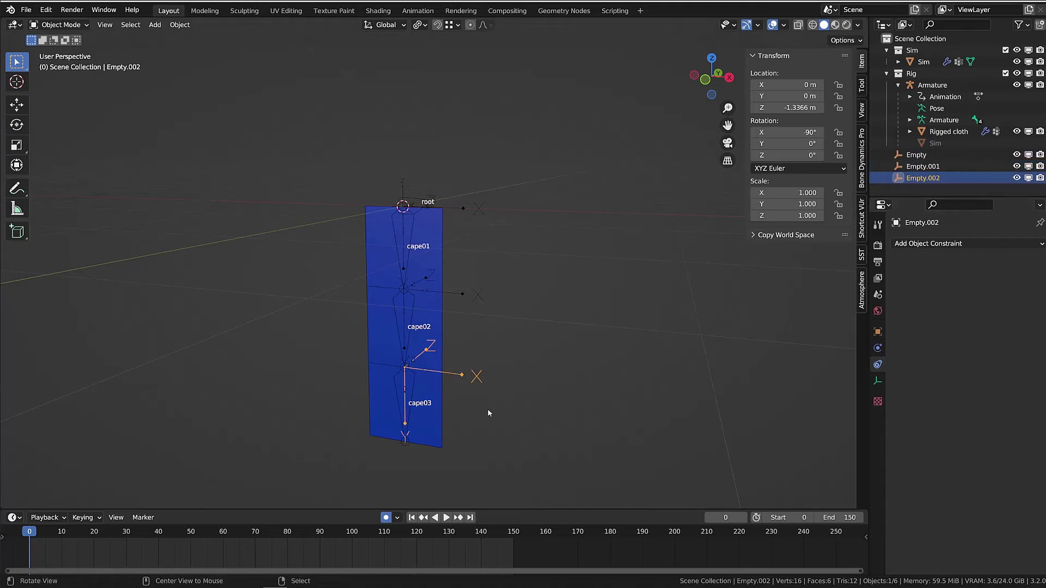
# Exclude the Rig collection from the view layer and play the Sim cloth animation from frame 0.
pyautogui.keyDown('alt'); pyautogui.moveTo(474, 413); pyautogui.dragTo(456, 405); pyautogui.keyUp('alt')
pyautogui.moveTo(121, 531); pyautogui.dragTo(28, 535)
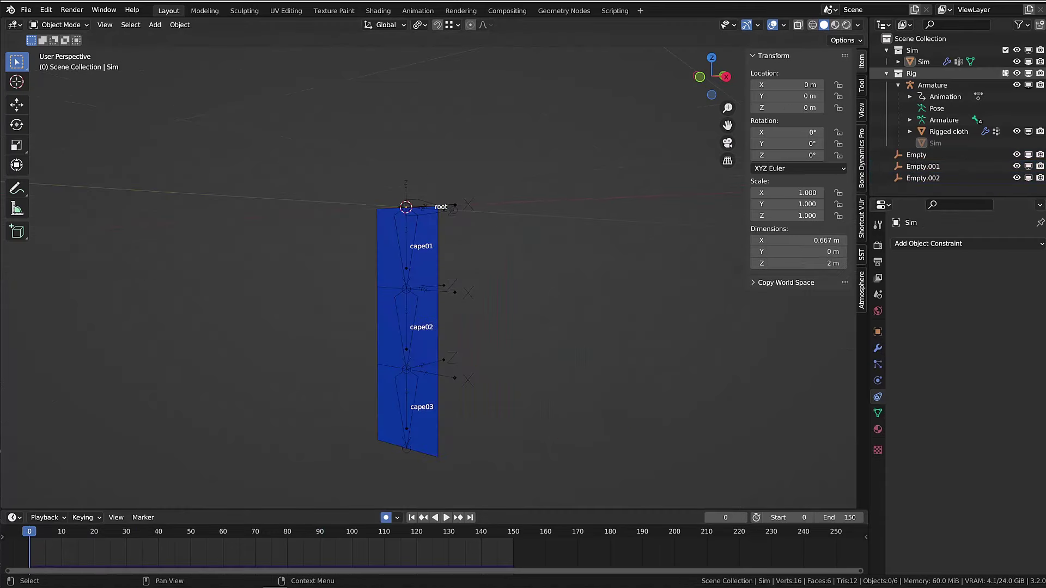
pyautogui.click(1005, 73)
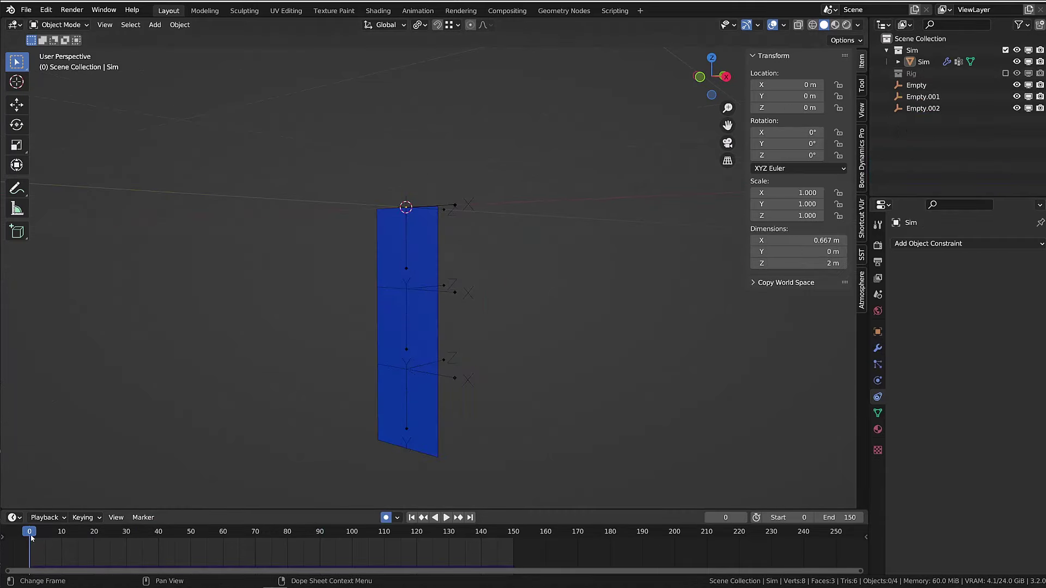
pyautogui.press('space')
pyautogui.press('space')
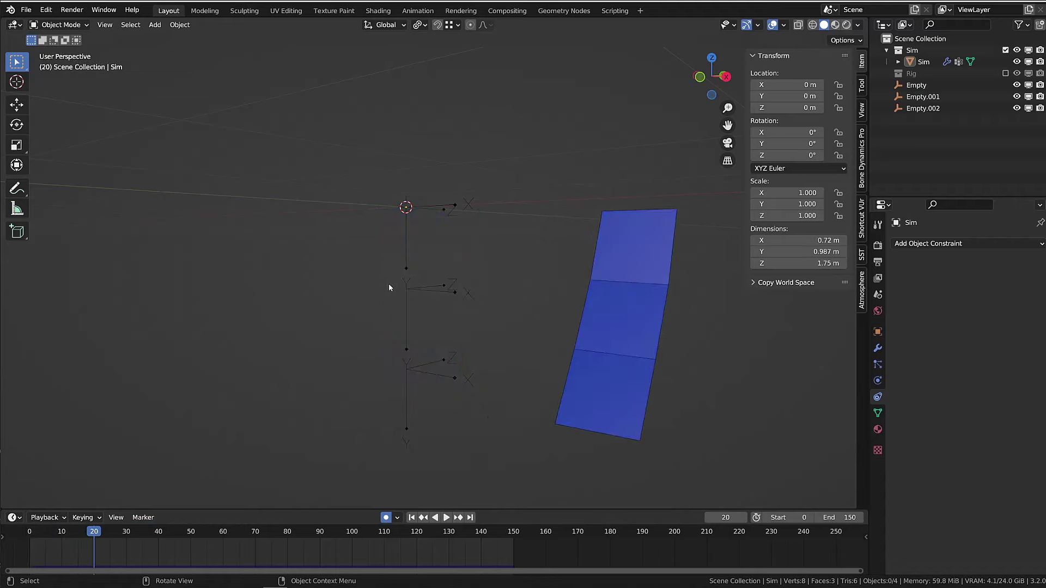
pyautogui.click(20, 533)
pyautogui.press('space')
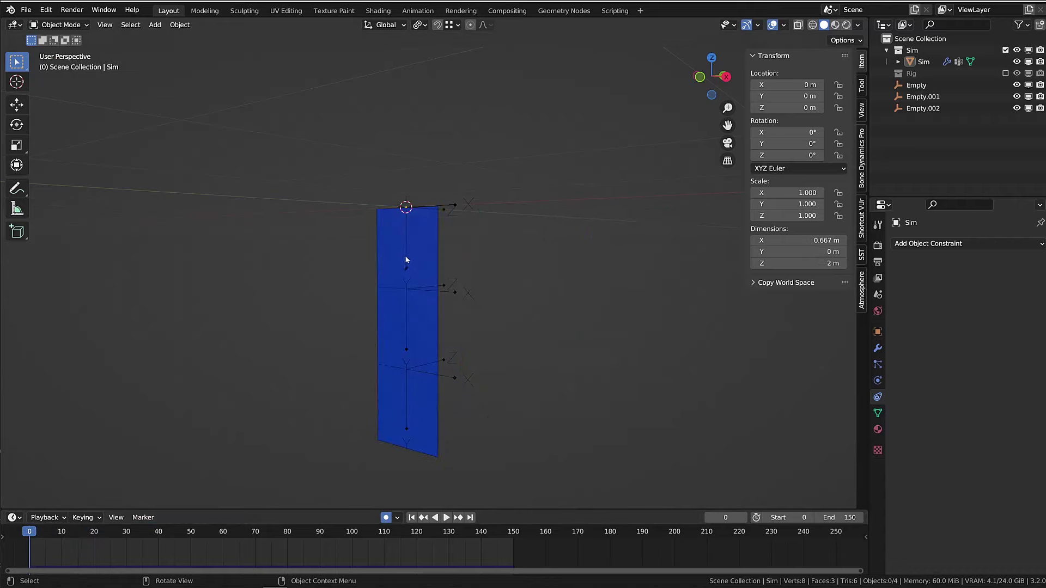
# Vertex-parent Empty to three Sim mesh vertices: the two on the top edge and one on the edge below.
pyautogui.click(406, 260)
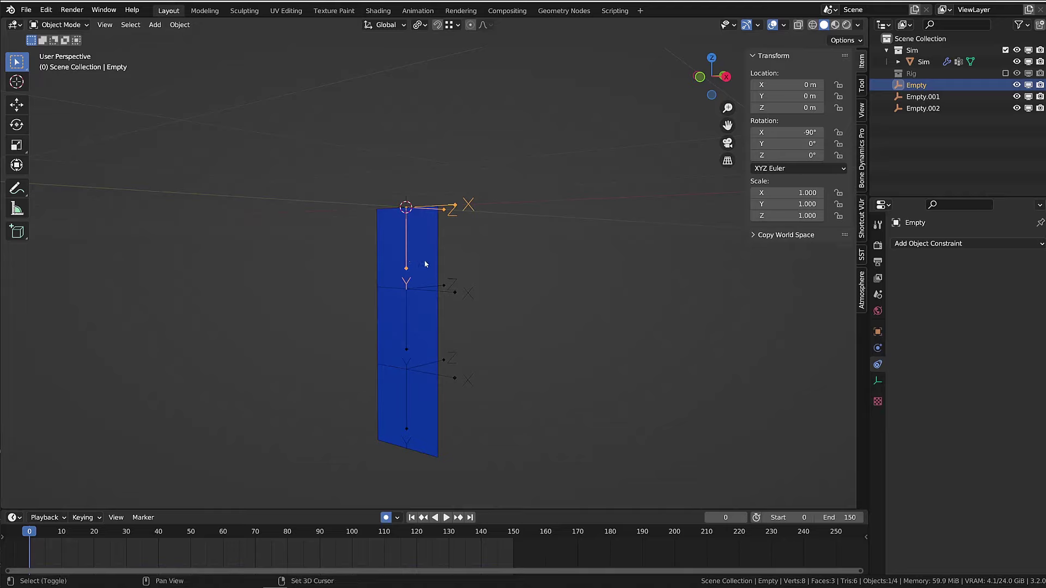
pyautogui.keyDown('shift'); pyautogui.click(425, 264); pyautogui.keyUp('shift')
pyautogui.press('Tab')
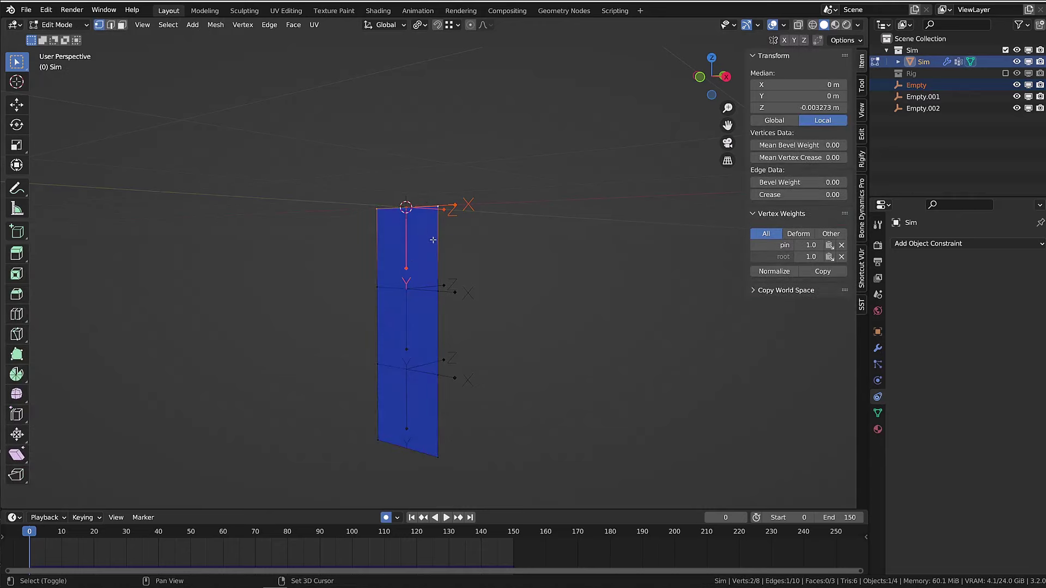
pyautogui.keyDown('shift'); pyautogui.click(441, 294); pyautogui.keyUp('shift')
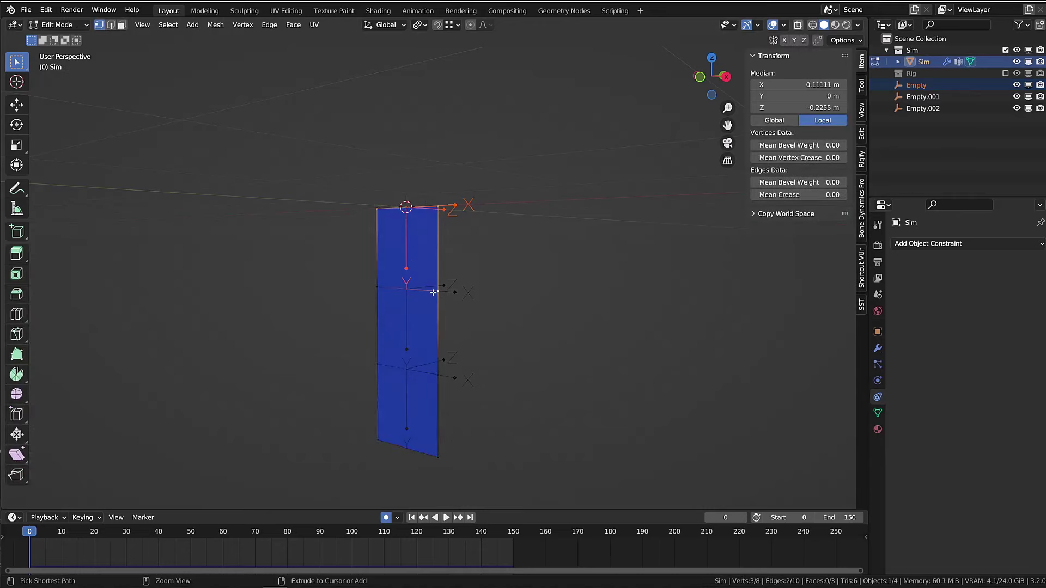
pyautogui.hotkey('ctrl', 'p')
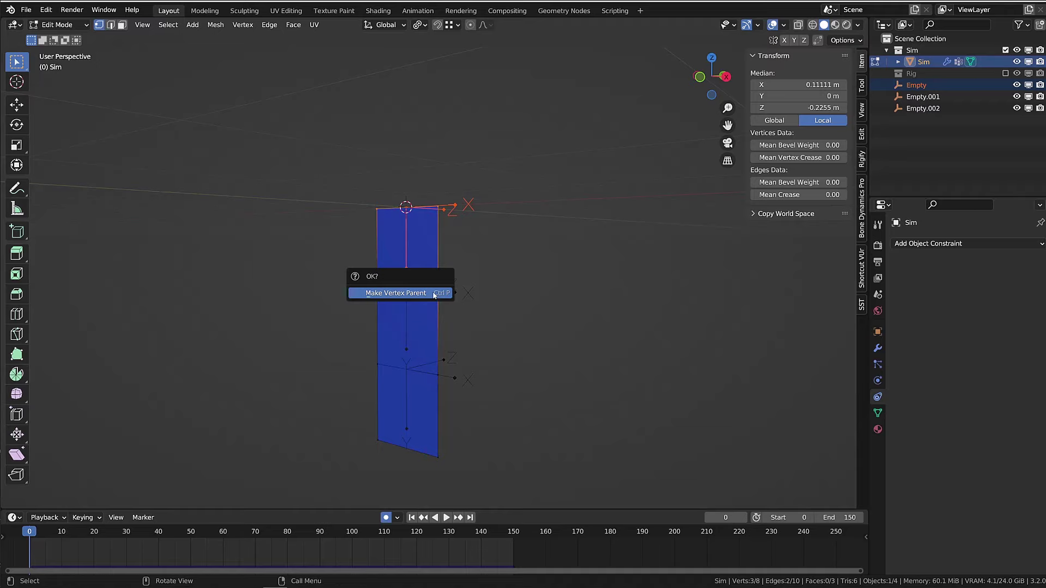
pyautogui.click(435, 295)
pyautogui.press('Tab')
# Vertex-parent Empty.001 to three Sim mesh vertices: the two on the second edge and one on the edge below.
pyautogui.click(446, 281)
pyautogui.keyDown('shift'); pyautogui.click(430, 332); pyautogui.keyUp('shift')
pyautogui.press('Tab')
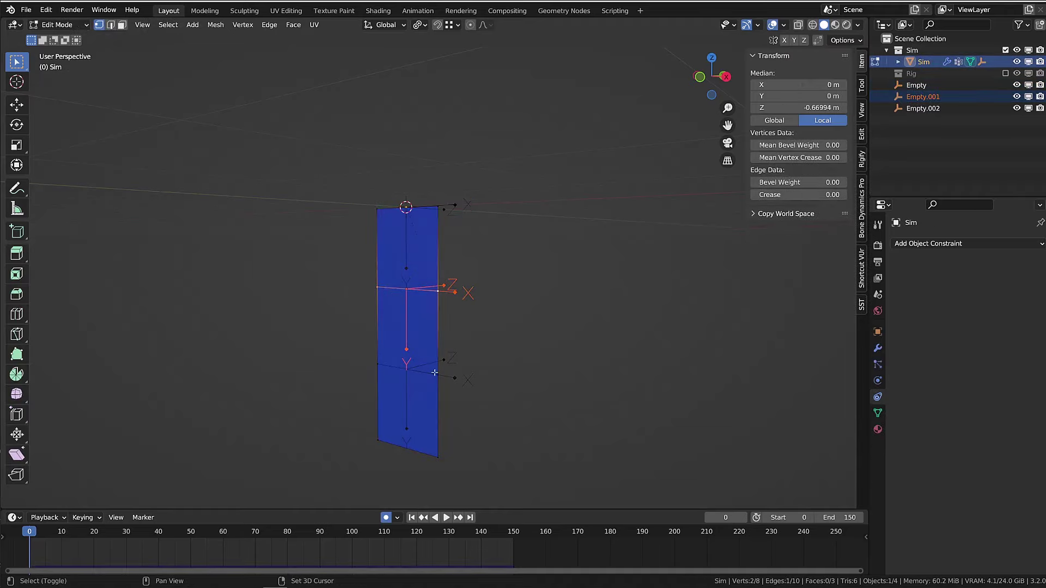
pyautogui.hotkey('ctrl', 'p')
pyautogui.click(484, 363)
# Vertex-parent Empty.002 to three Sim mesh vertices: the two on the third edge and one bottom corner.
pyautogui.click(923, 108)
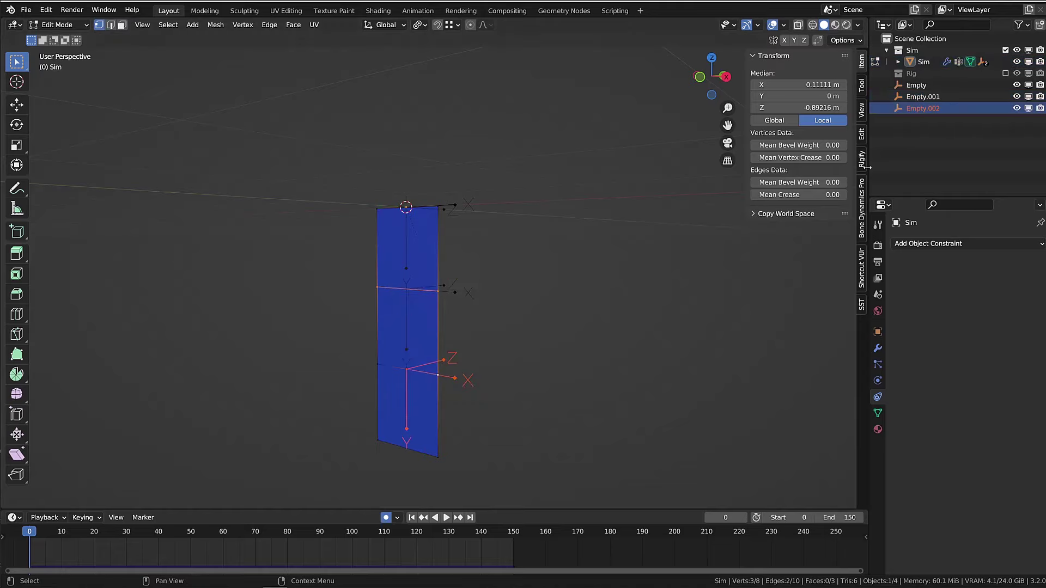
pyautogui.click(384, 374)
pyautogui.keyDown('shift'); pyautogui.click(433, 375); pyautogui.keyUp('shift')
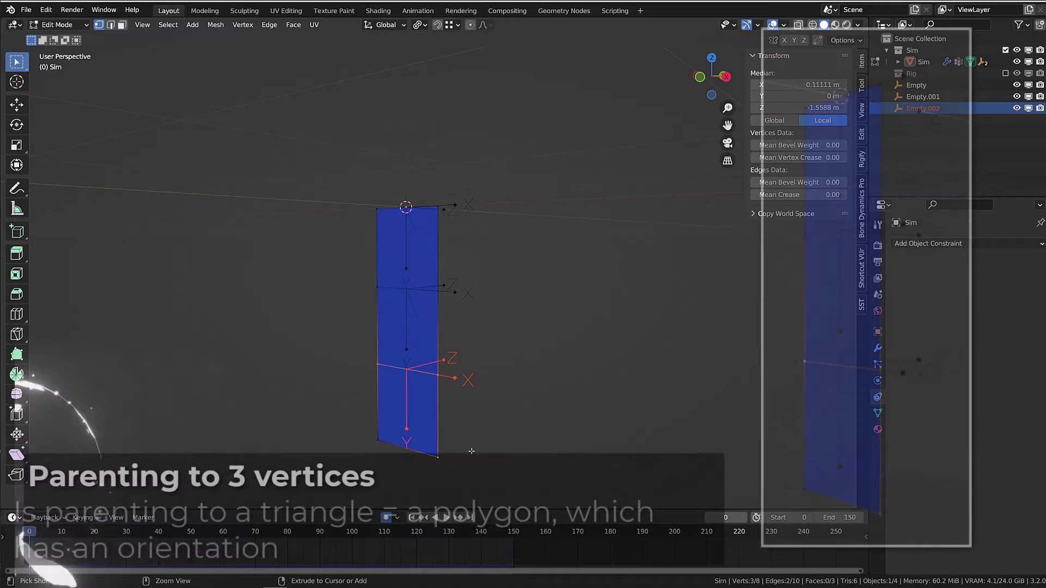
pyautogui.hotkey('ctrl', 'p')
pyautogui.click(473, 452)
pyautogui.press('Tab')
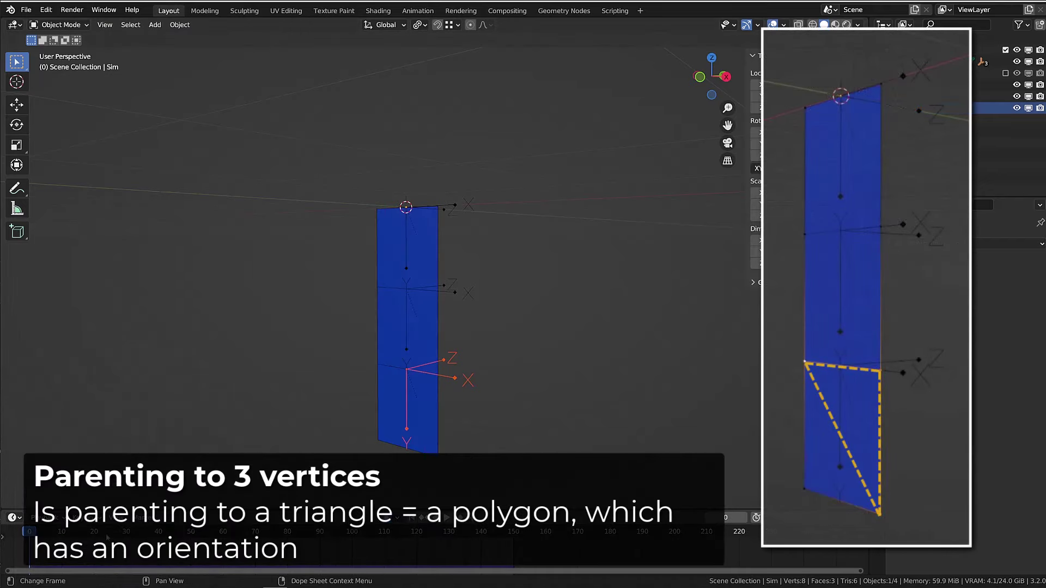
# Play and scrub the animation to check that the parented empties follow the cloth's position and orientation.
pyautogui.moveTo(30, 535); pyautogui.dragTo(65, 535)
pyautogui.moveTo(607, 422)
pyautogui.mouseDown(button='middle')
pyautogui.moveTo(518, 415)
pyautogui.moveTo(594, 412)
pyautogui.mouseUp(button='middle')
pyautogui.press('space')
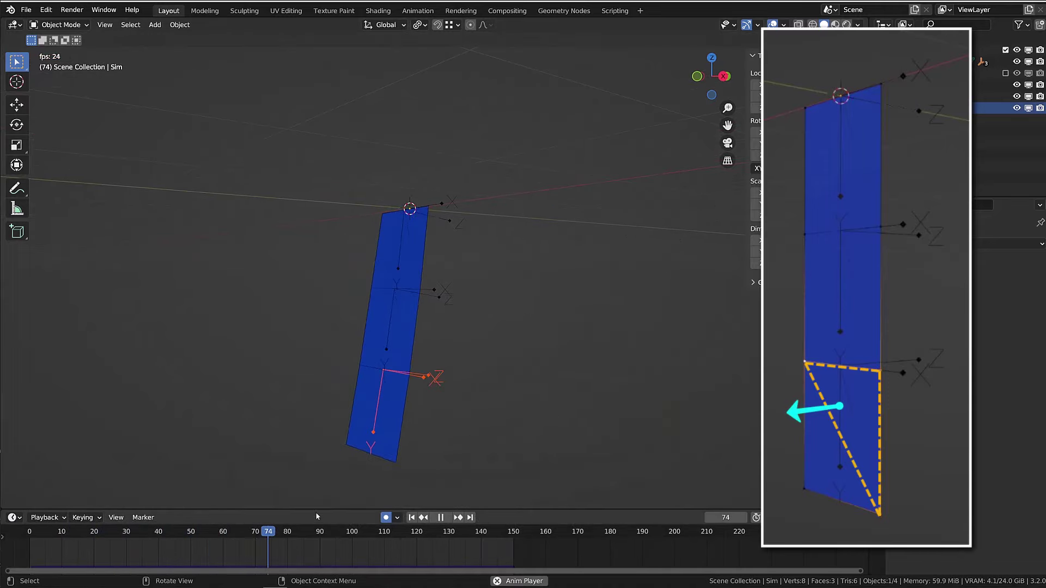
pyautogui.press('space')
pyautogui.moveTo(255, 529); pyautogui.dragTo(185, 532)
pyautogui.press('Escape')
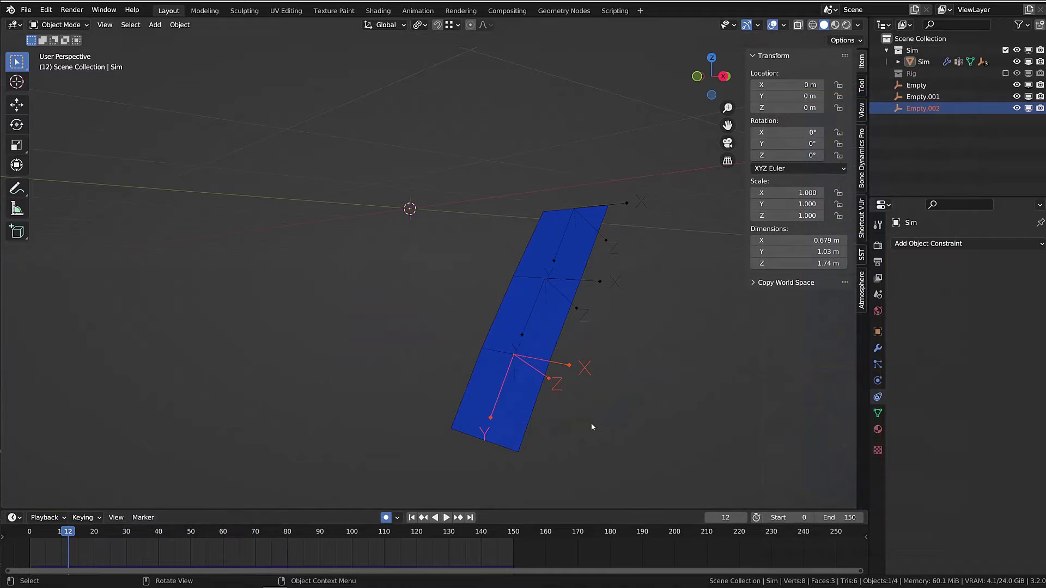
# Try moving the Sim mesh's bottom corner vertex in Edit Mode from two viewing angles, cancelling each move.
pyautogui.click(524, 430)
pyautogui.press('Tab')
pyautogui.click(434, 464)
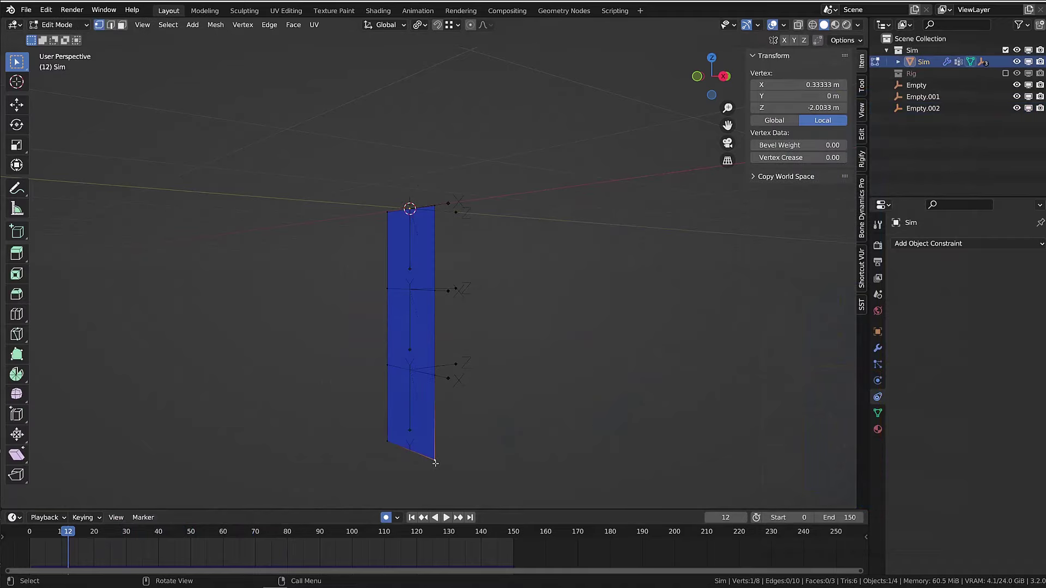
pyautogui.press('g')
pyautogui.rightClick(483, 445)
pyautogui.moveTo(502, 441); pyautogui.dragTo(588, 432, button='middle')
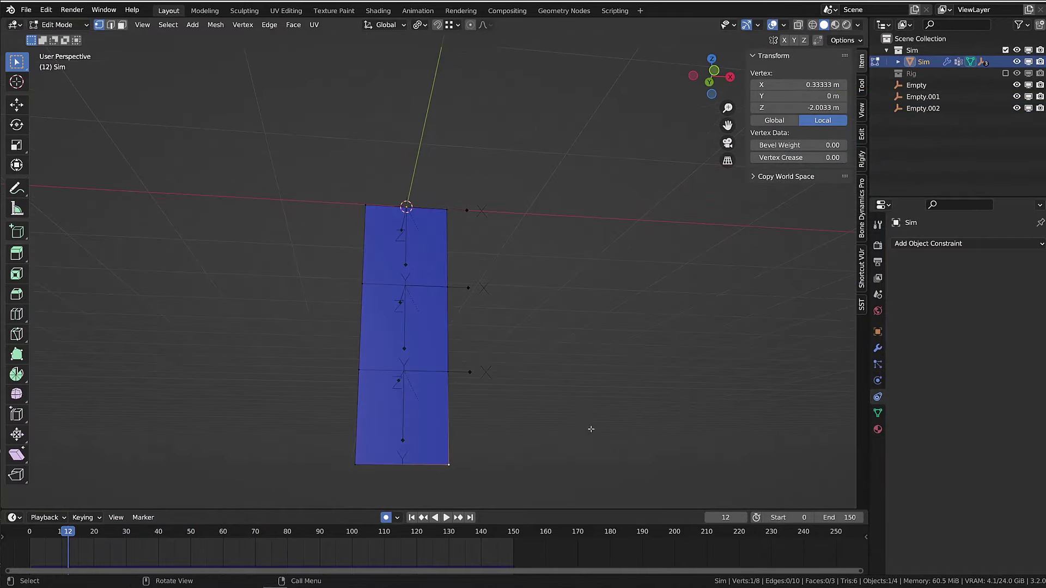
pyautogui.press('g')
pyautogui.rightClick(607, 372)
pyautogui.moveTo(606, 372); pyautogui.dragTo(494, 417, button='middle')
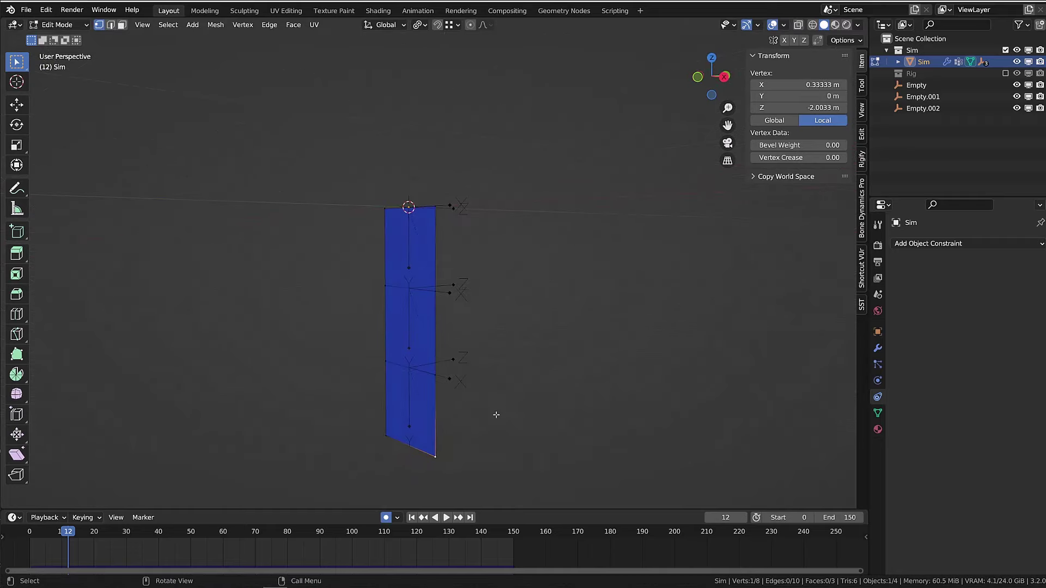
pyautogui.press('Tab')
# Play the cloth animation once more and return to frame 0.
pyautogui.press('space')
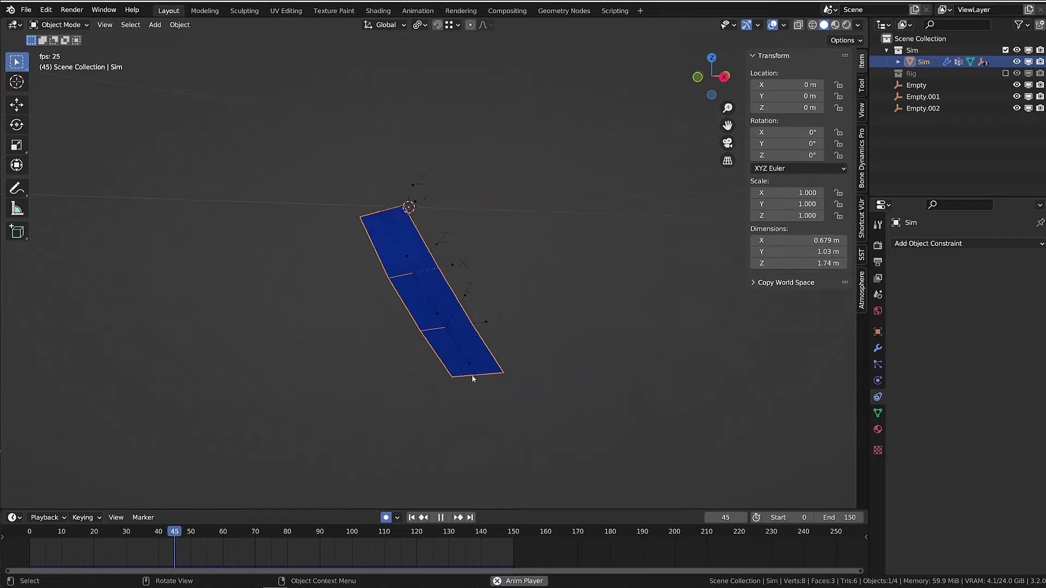
pyautogui.press('space')
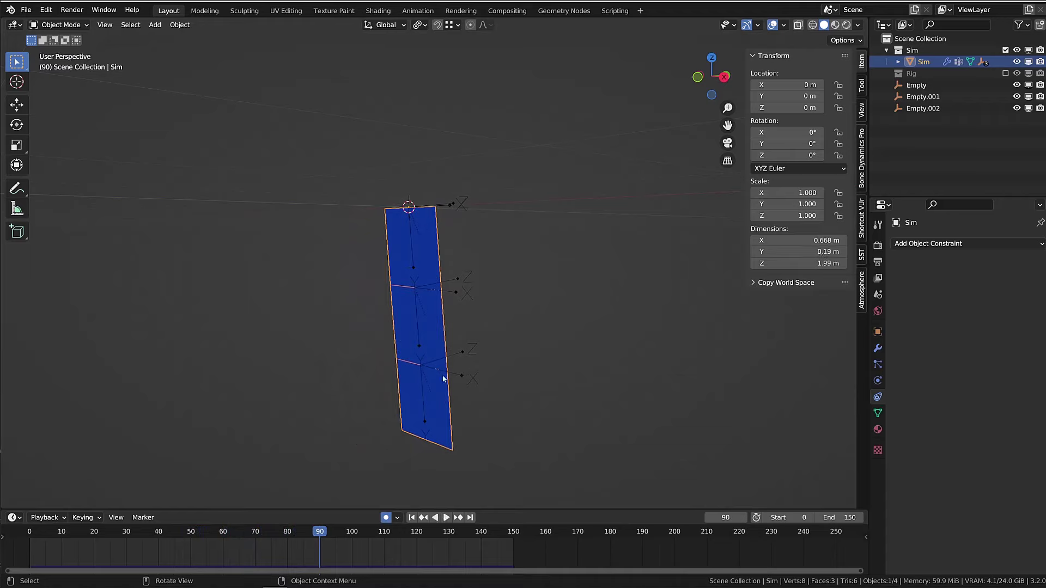
pyautogui.click(27, 532)
pyautogui.press('space')
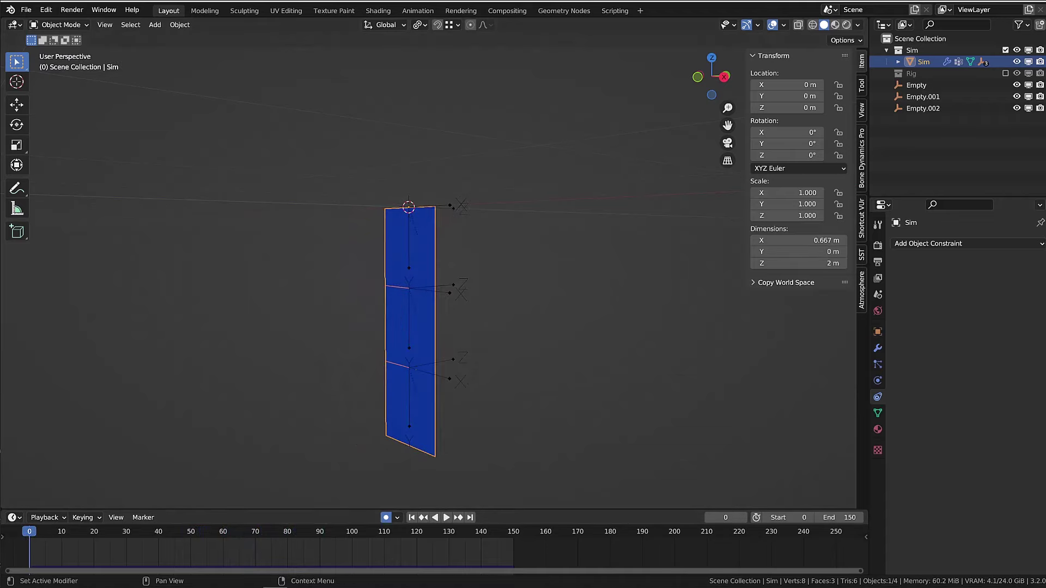
# Include the Rig collection in the view layer again and put the Armature in Pose Mode.
pyautogui.click(887, 73)
pyautogui.click(1005, 73)
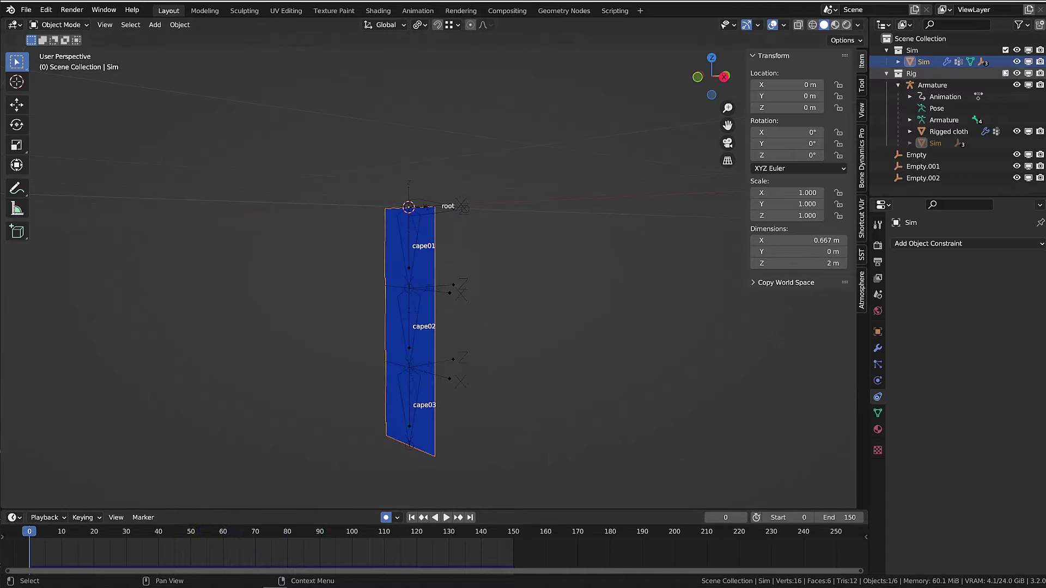
pyautogui.click(417, 234)
pyautogui.hotkey('ctrl', 'Tab')
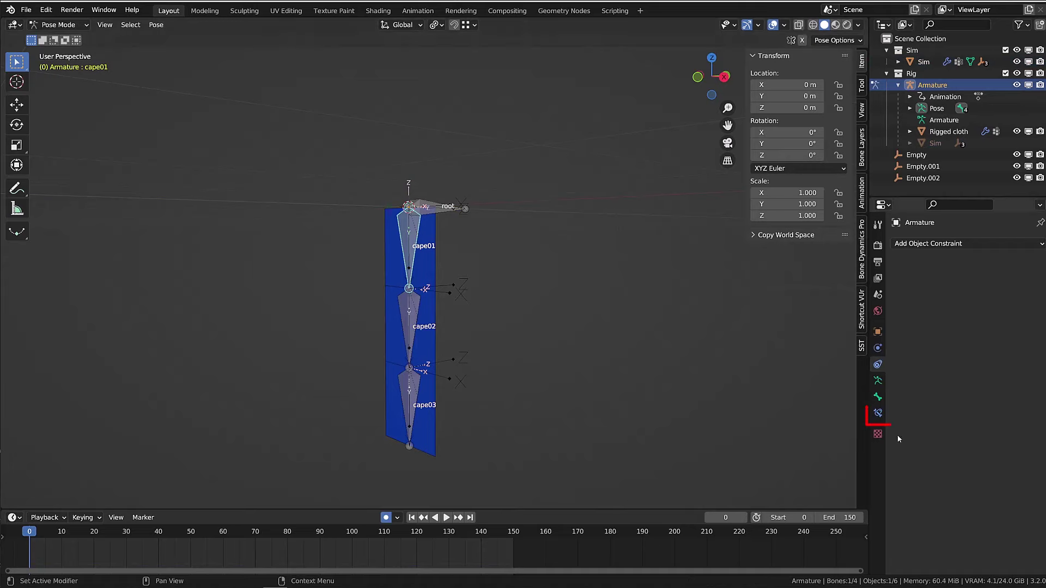
# Add a Copy Transforms bone constraint to cape01 with Empty as its target.
pyautogui.click(944, 245)
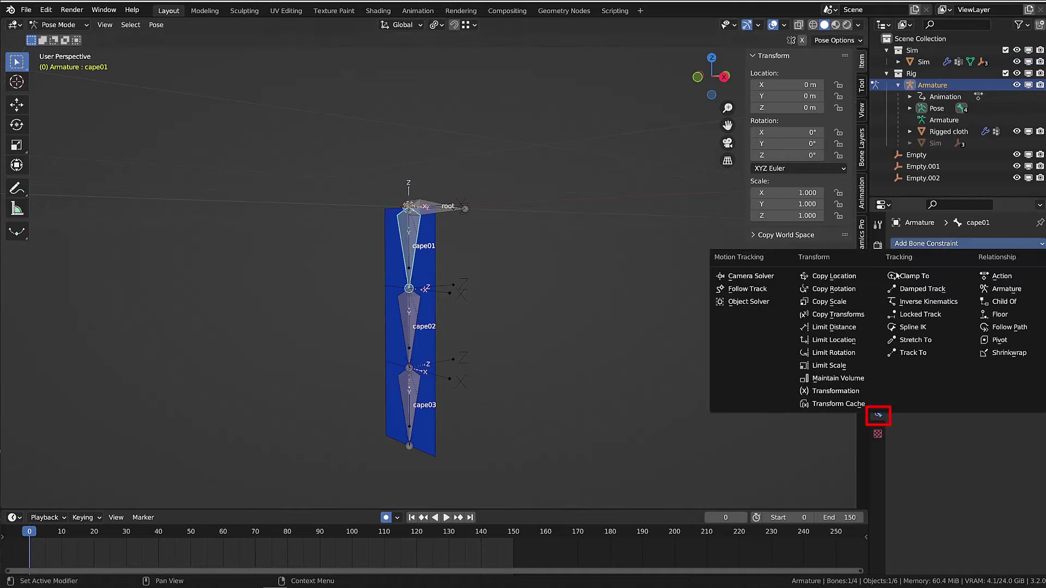
pyautogui.click(860, 315)
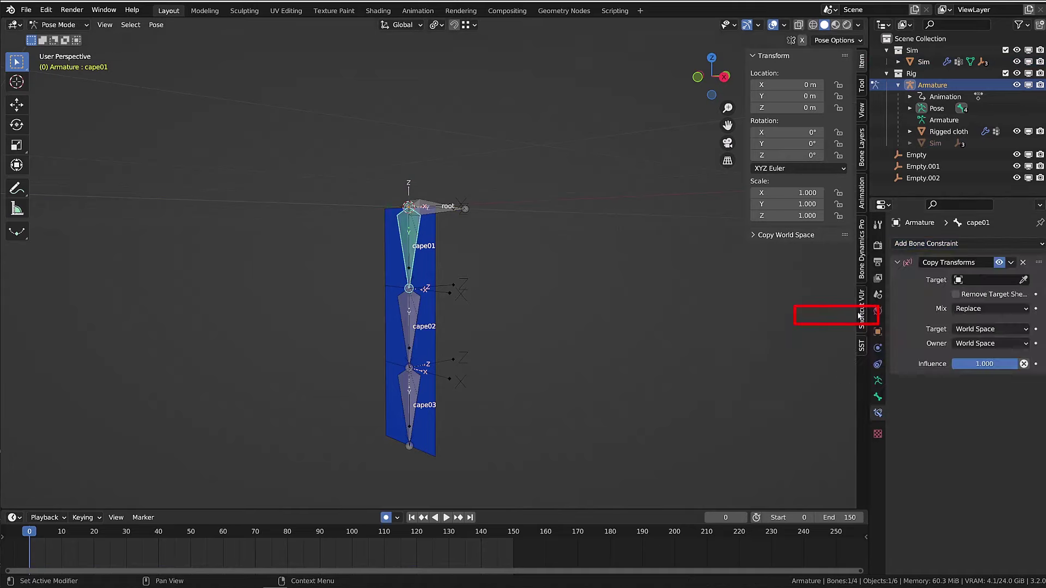
pyautogui.click(997, 280)
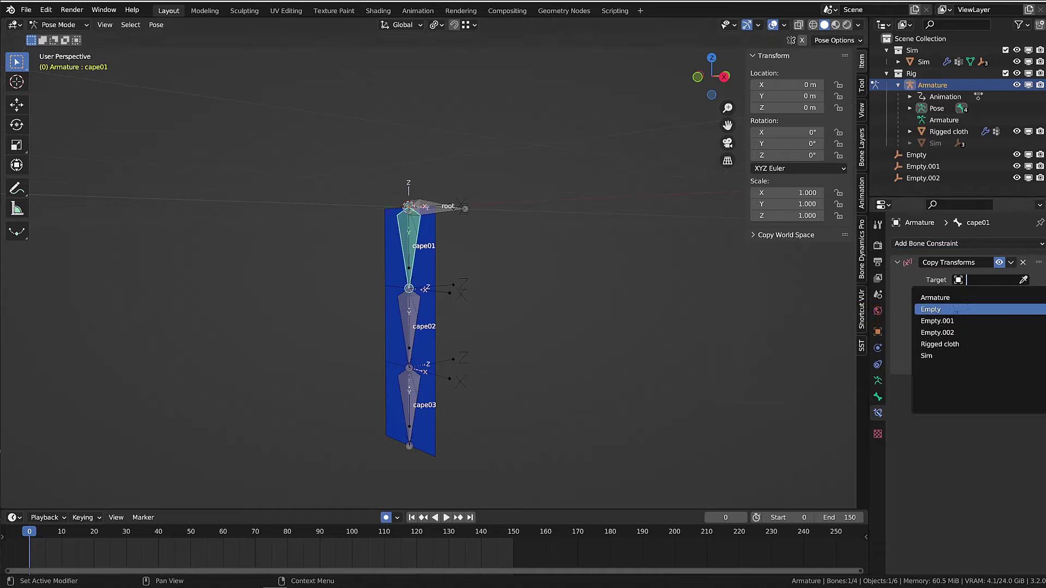
pyautogui.click(956, 310)
# Add a Copy Transforms bone constraint to cape02 with Empty.001 as its target.
pyautogui.click(414, 325)
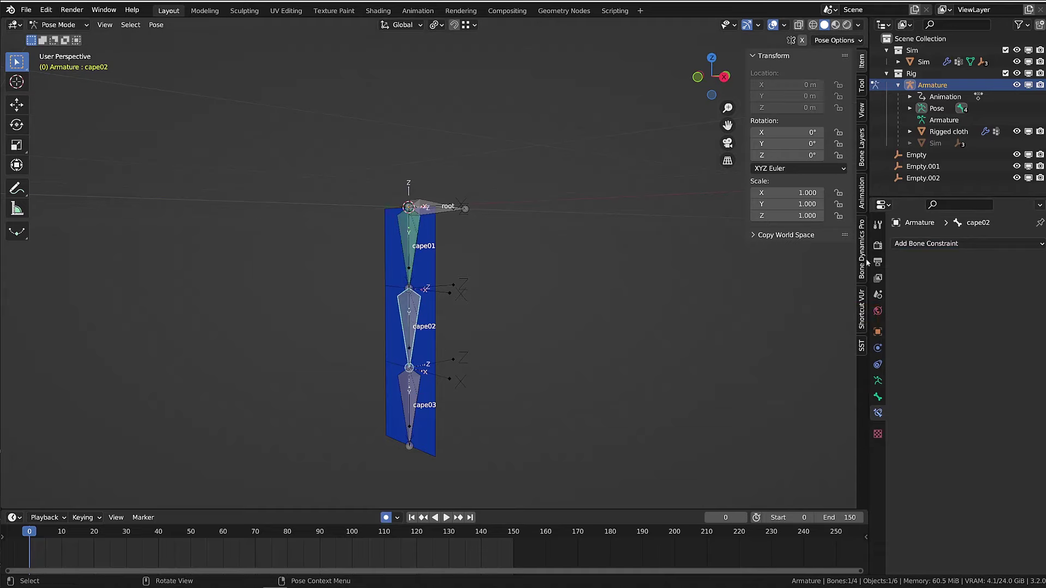
pyautogui.click(917, 242)
pyautogui.click(838, 315)
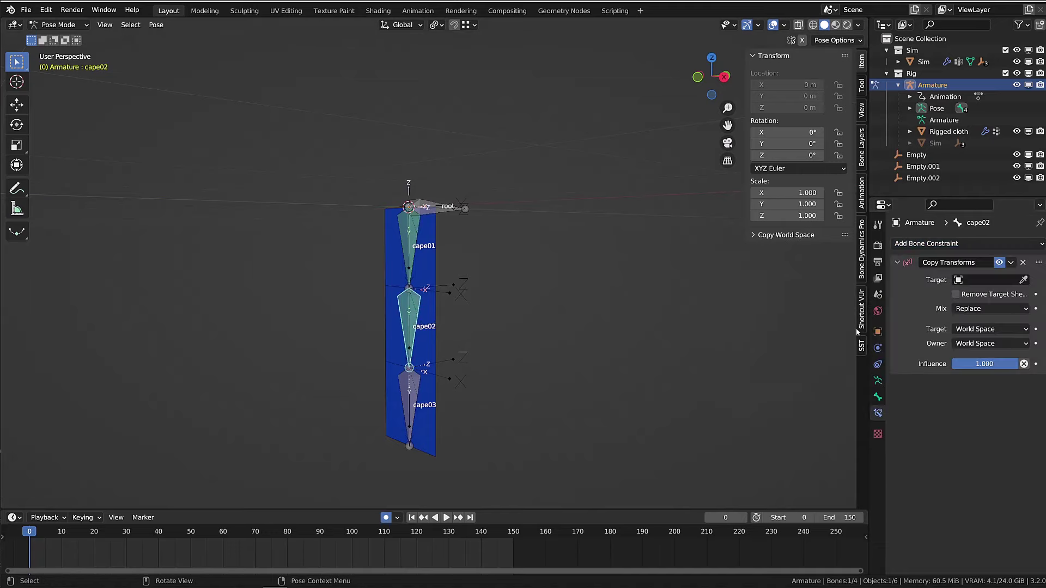
pyautogui.click(986, 280)
pyautogui.click(937, 357)
# Add a Copy Transforms bone constraint to cape03 with Empty.002 as its target.
pyautogui.click(410, 398)
pyautogui.click(927, 243)
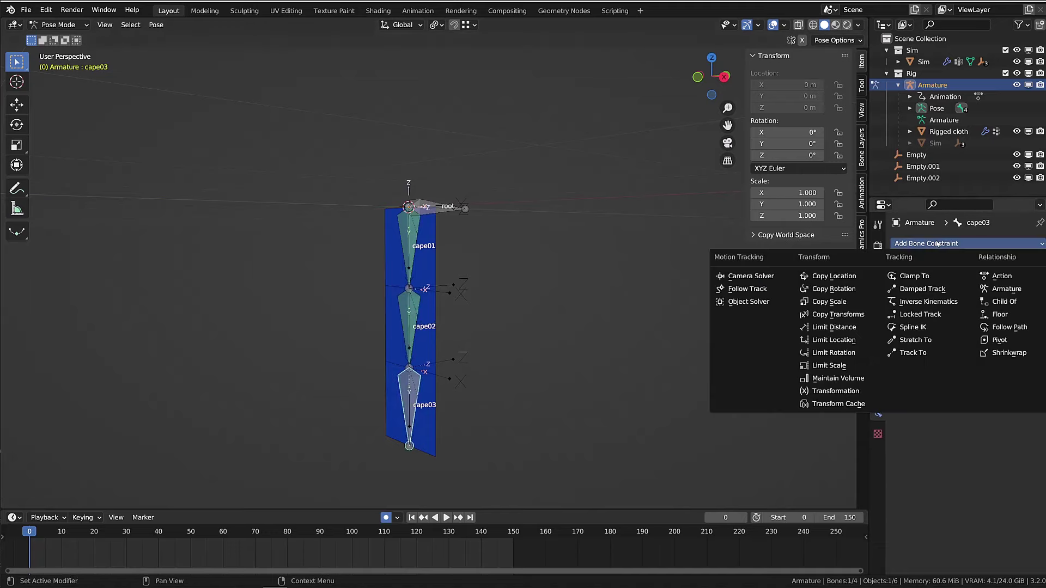
pyautogui.click(834, 319)
pyautogui.click(986, 279)
pyautogui.click(952, 344)
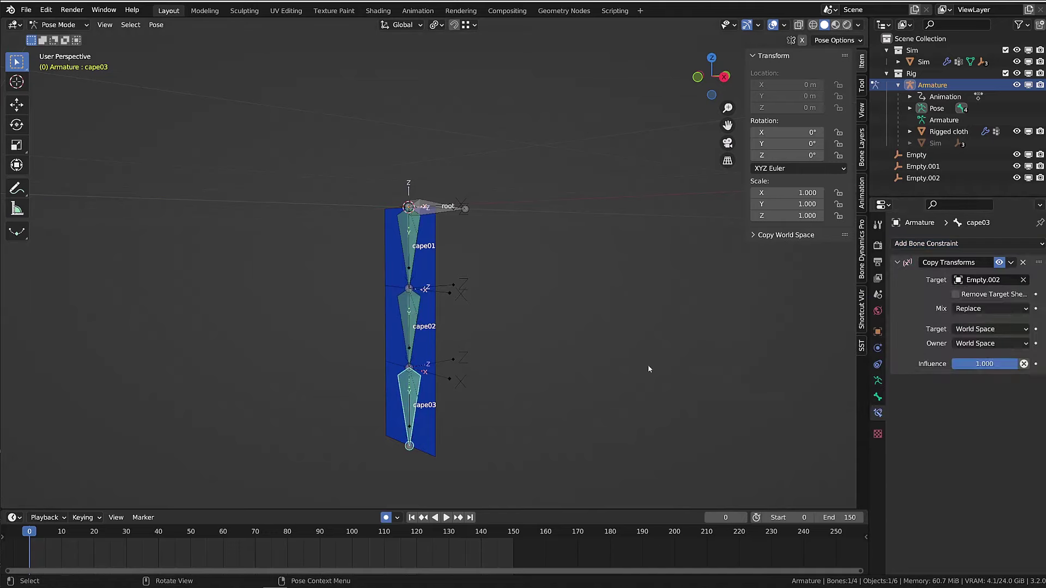
# Play back the animation and compare the Sim and Rig collections by including only one of them at a time in the view layer.
pyautogui.press('space')
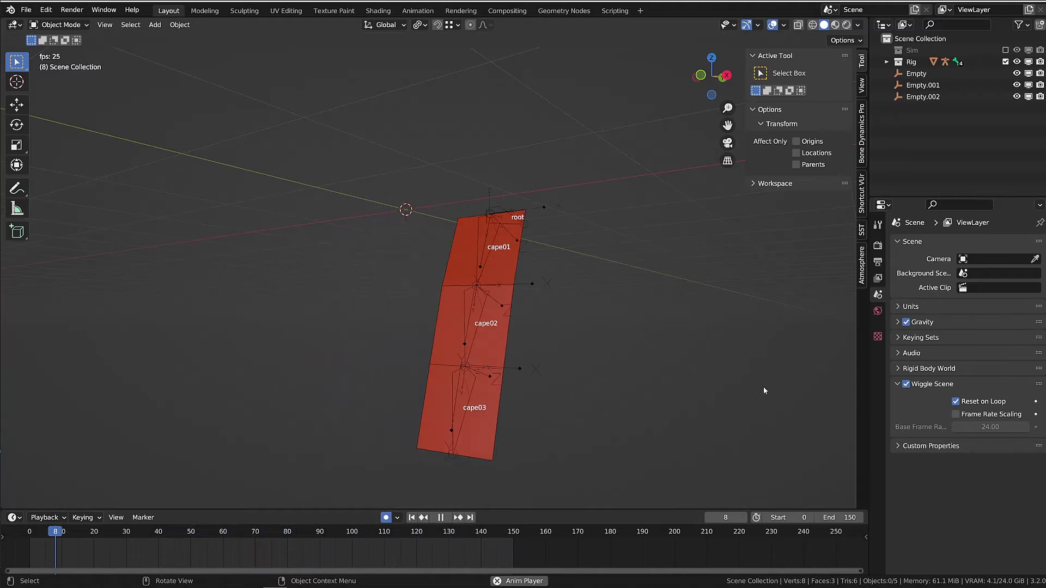
pyautogui.click(1005, 61)
pyautogui.click(1005, 49)
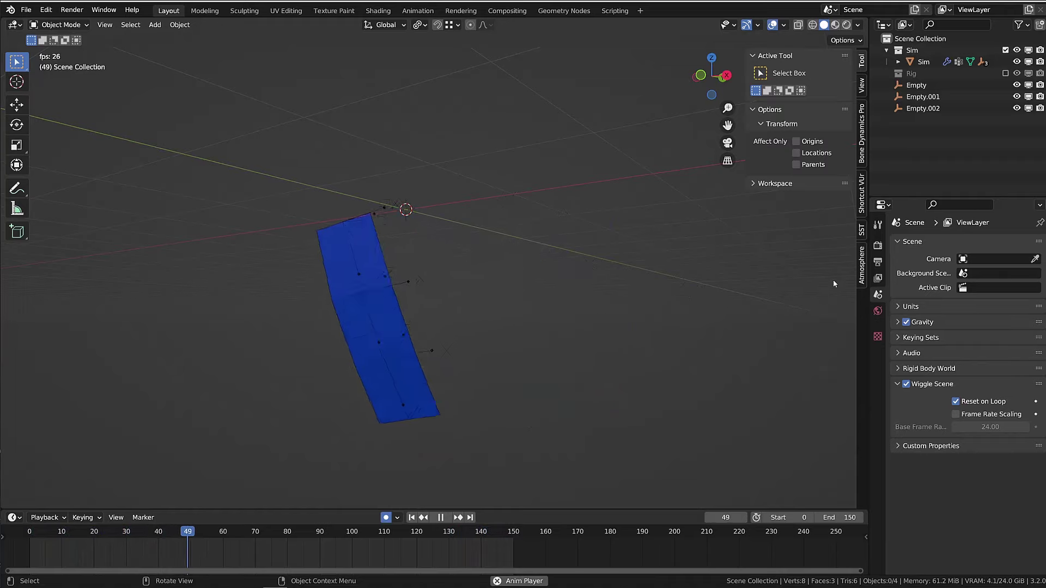
pyautogui.click(1006, 73)
pyautogui.click(1006, 50)
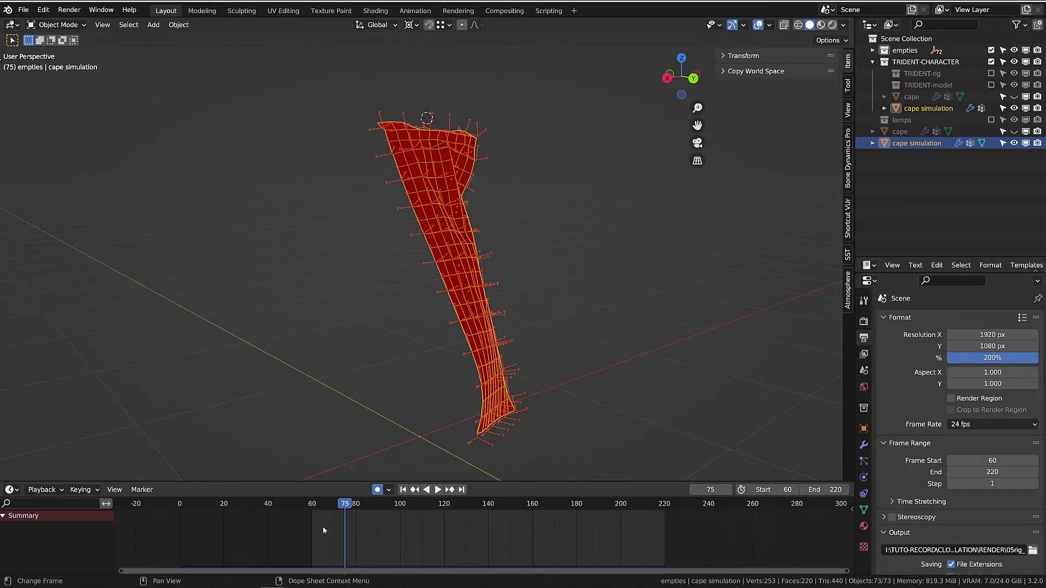
# Play back the cape simulation mesh with its empties in the TRIDENT-CHARACTER scene and stop playback.
pyautogui.click(323, 525)
pyautogui.press('space')
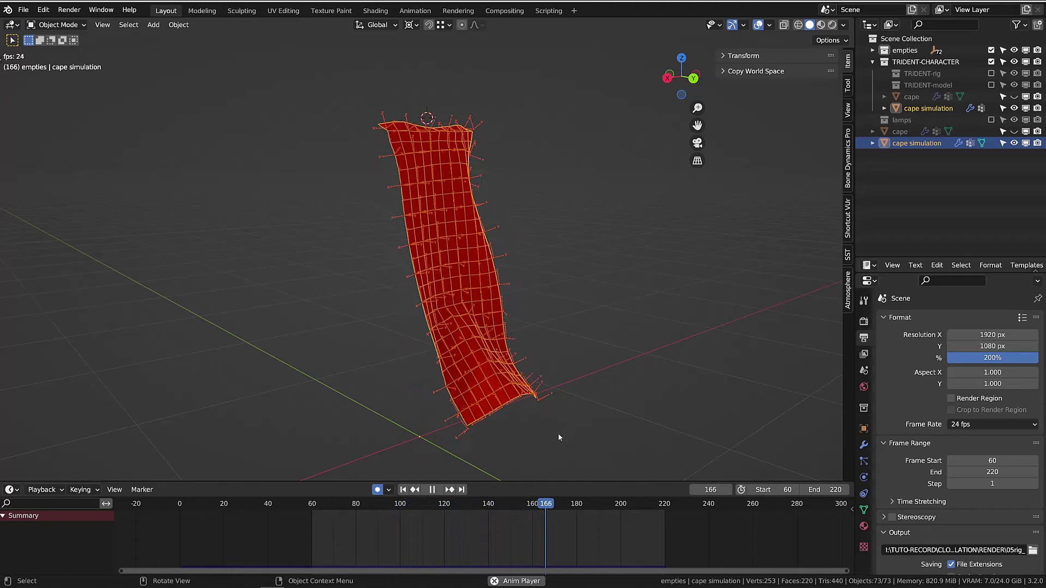
pyautogui.press('space')
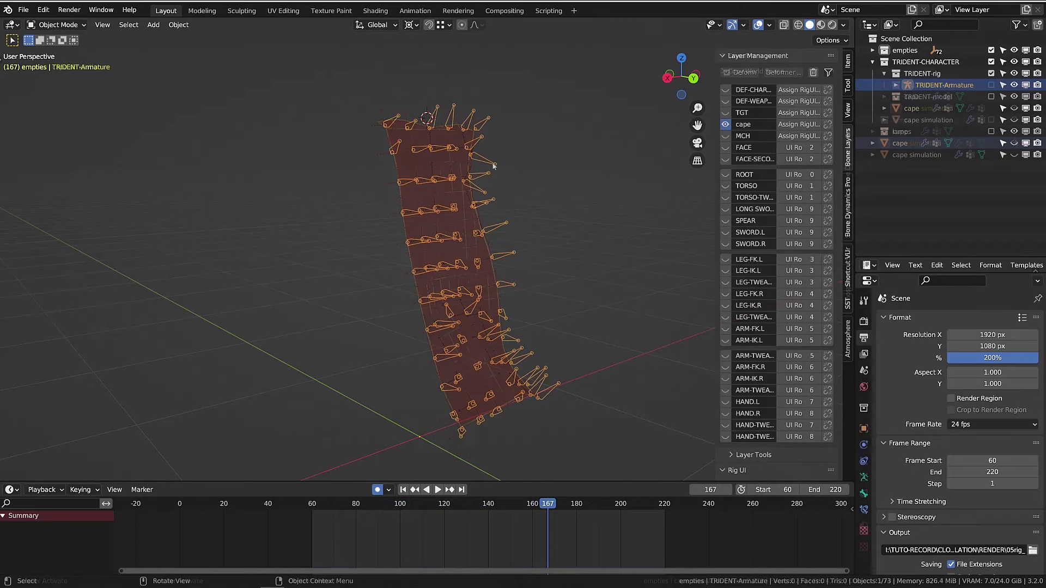
# Put TRIDENT-Armature in Pose Mode and play the animation with the cape mesh unhidden.
pyautogui.hotkey('ctrl', 'Tab')
pyautogui.press('space')
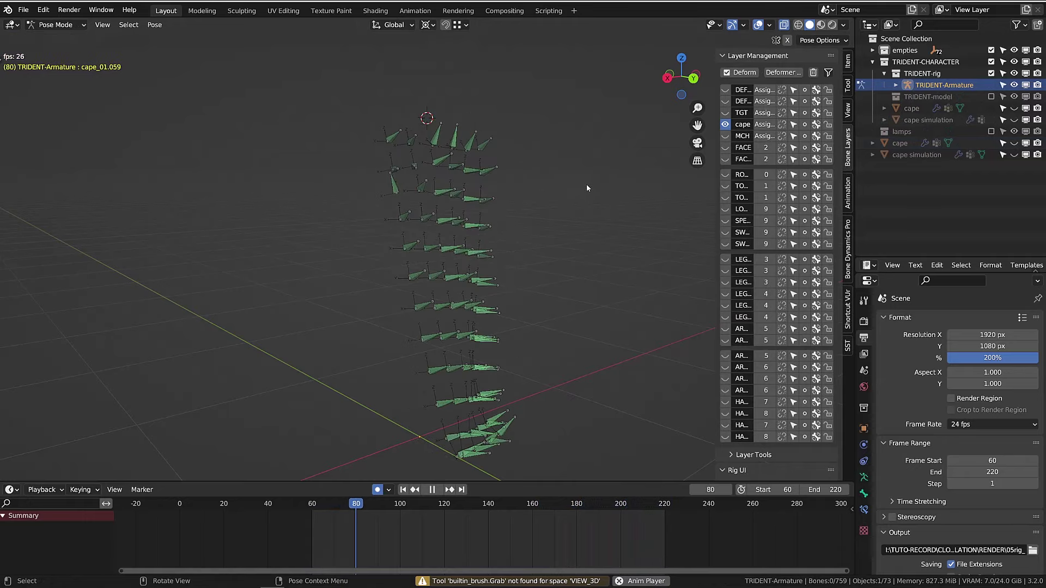
pyautogui.click(1014, 143)
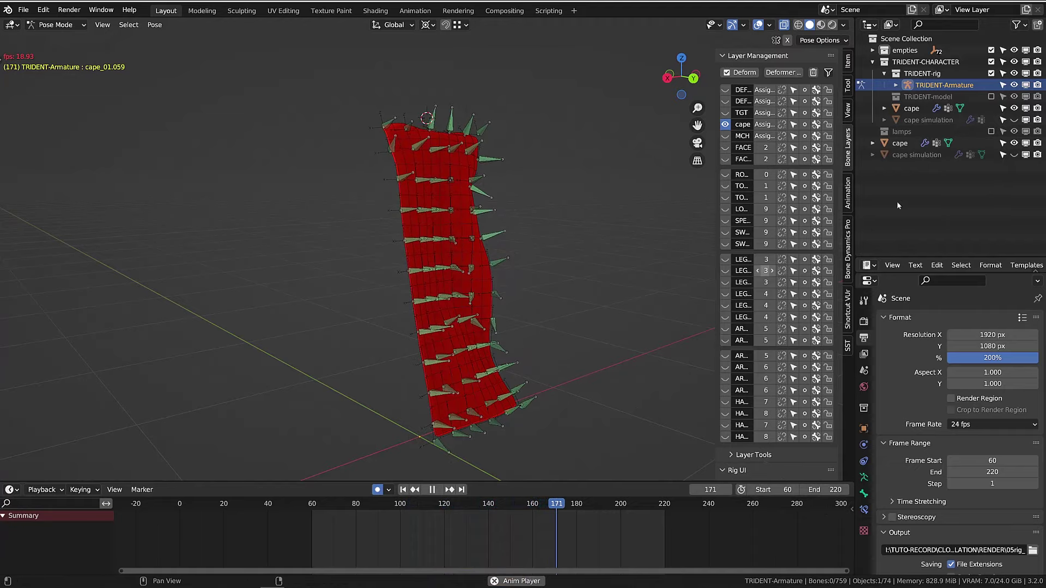
# Select the cape in Object Mode, display its modifiers, and include the TRIDENT-model collection in the view layer.
pyautogui.click(900, 142)
pyautogui.hotkey('ctrl', 'Tab')
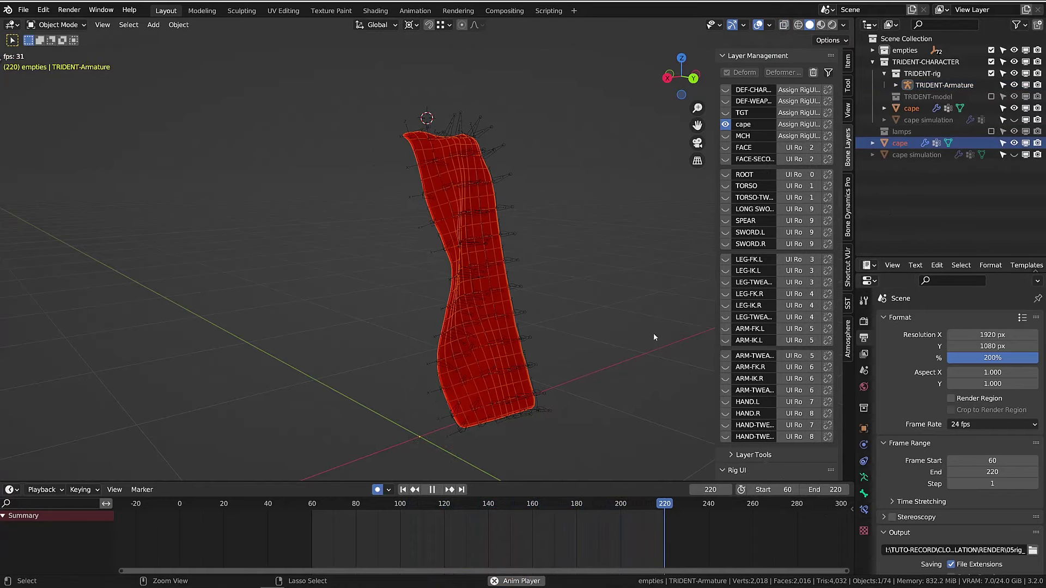
pyautogui.click(901, 144)
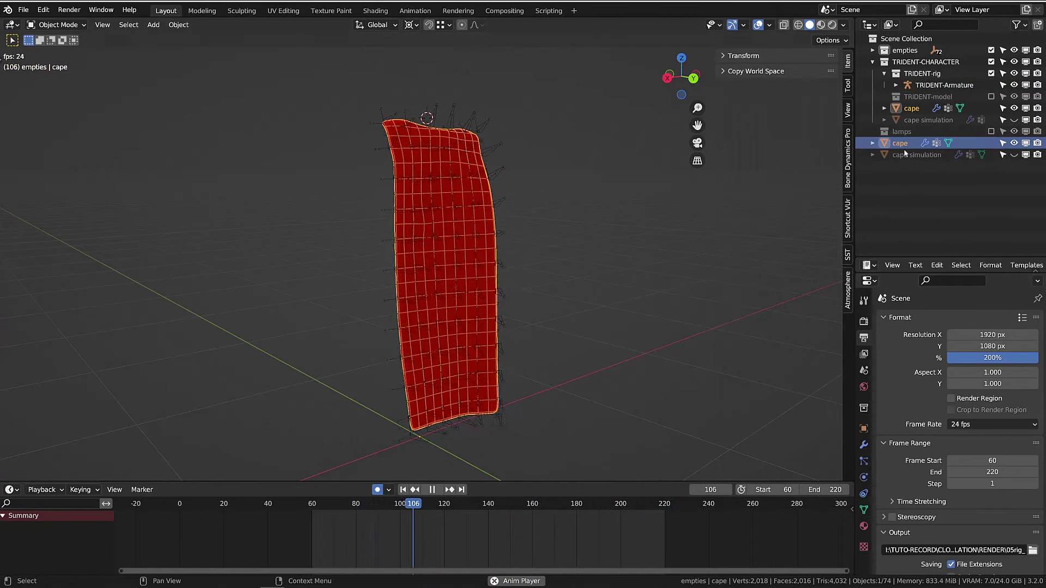
pyautogui.click(863, 444)
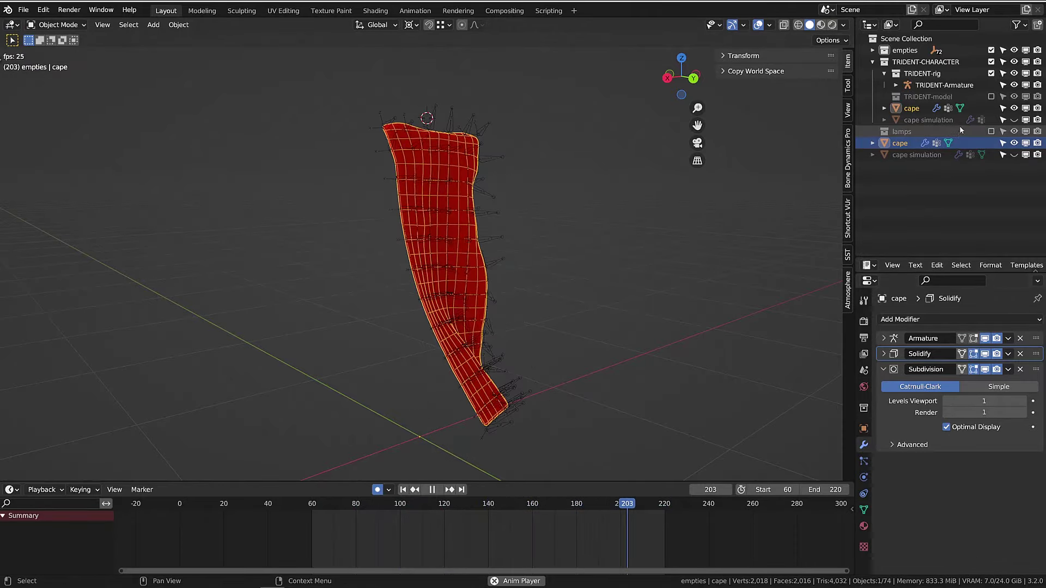
pyautogui.click(991, 96)
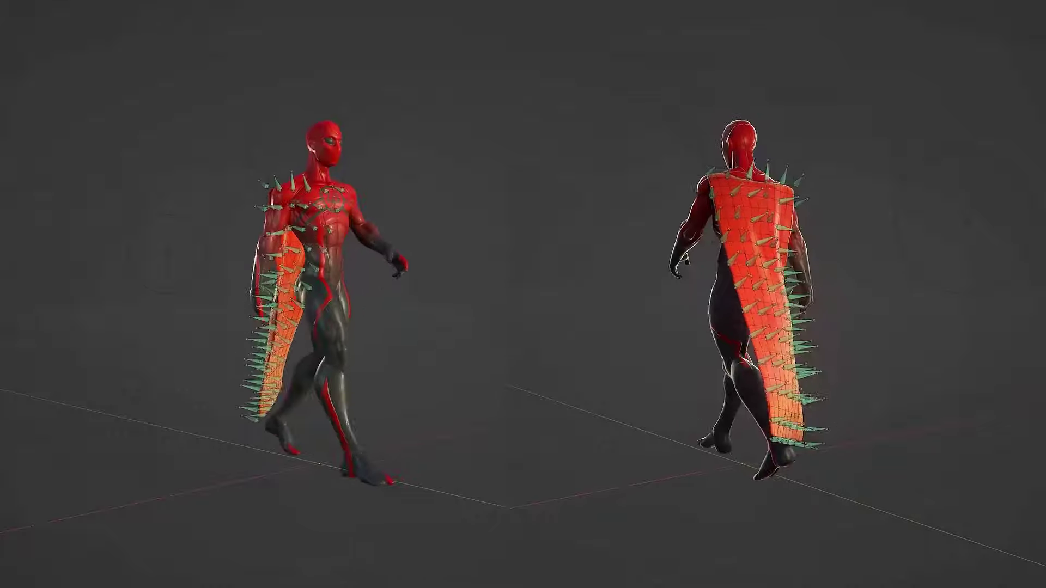